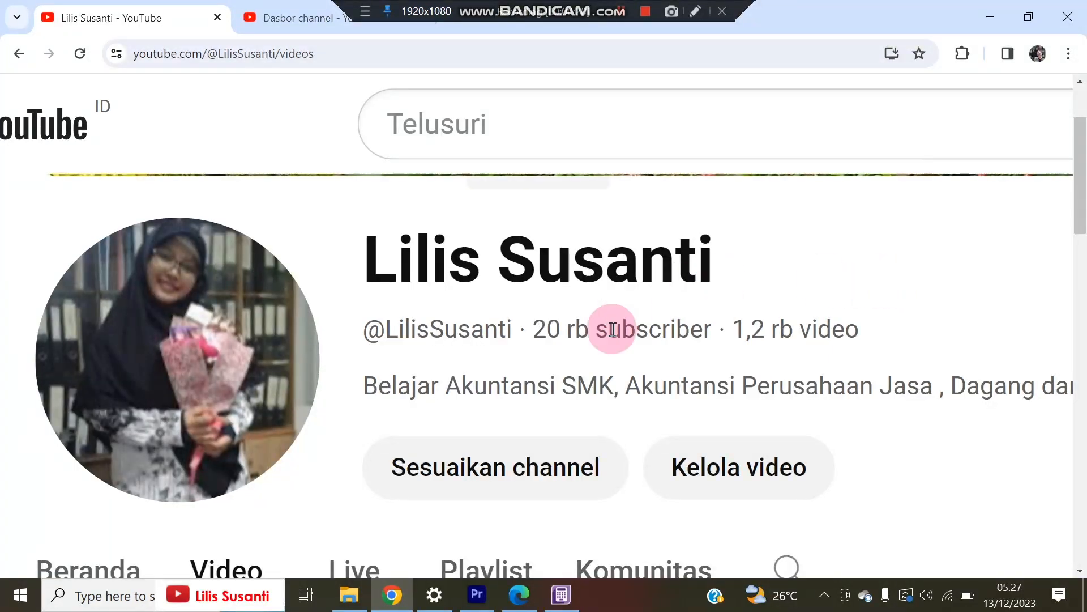
# - Switch to ABSS Accounting, open the existing UD Mudah Hasil company file and sign on
pyautogui.click(519, 594)
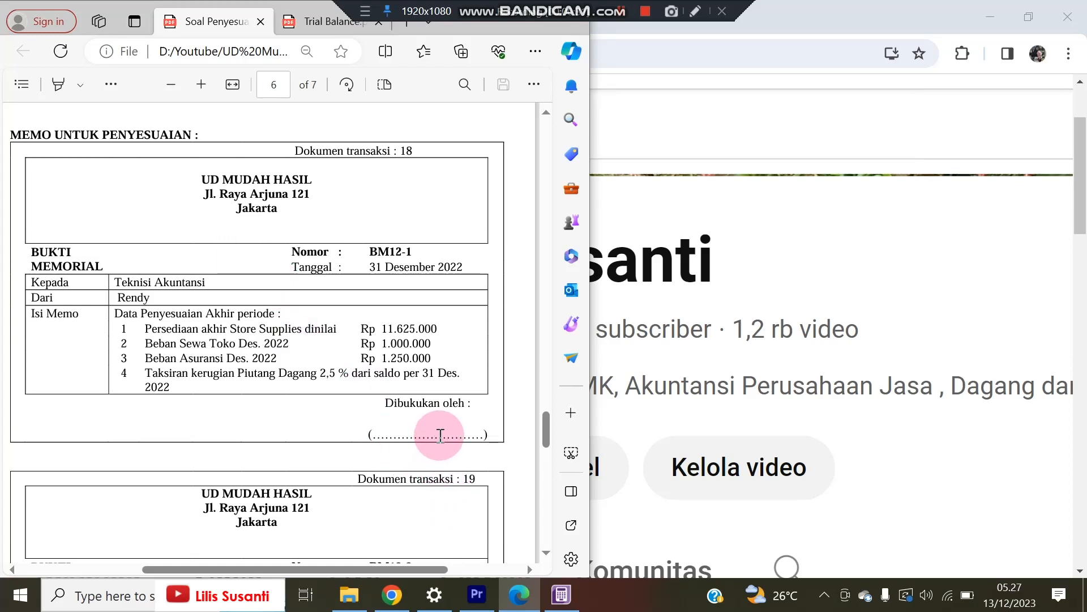
pyautogui.click(561, 595)
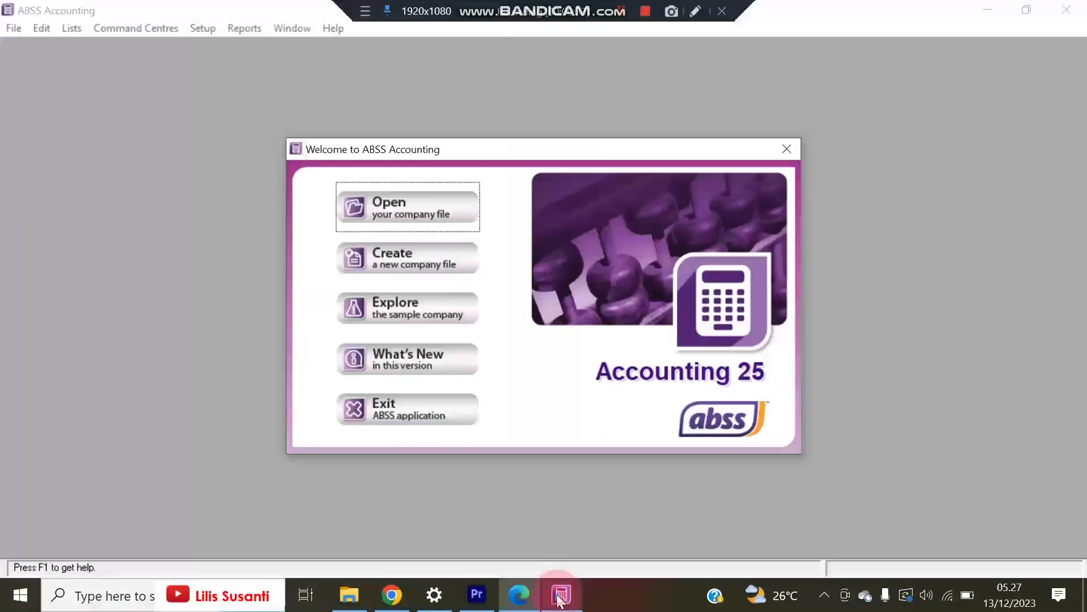
pyautogui.click(443, 210)
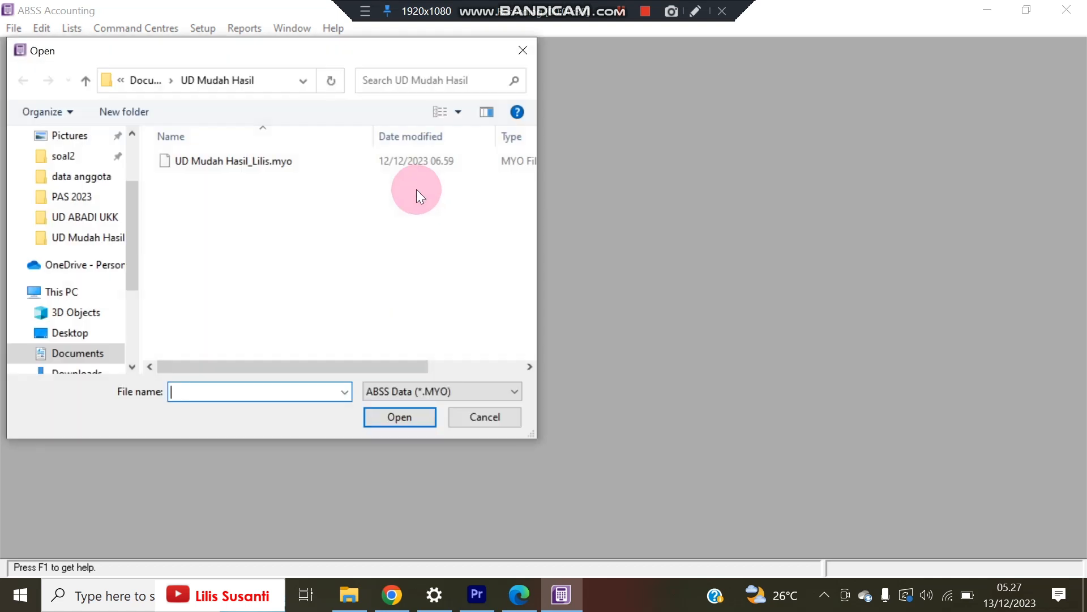
pyautogui.click(189, 162)
pyautogui.doubleClick(188, 160)
pyautogui.click(677, 376)
# - Choose to activate the company file later and decline the data verification
pyautogui.click(549, 251)
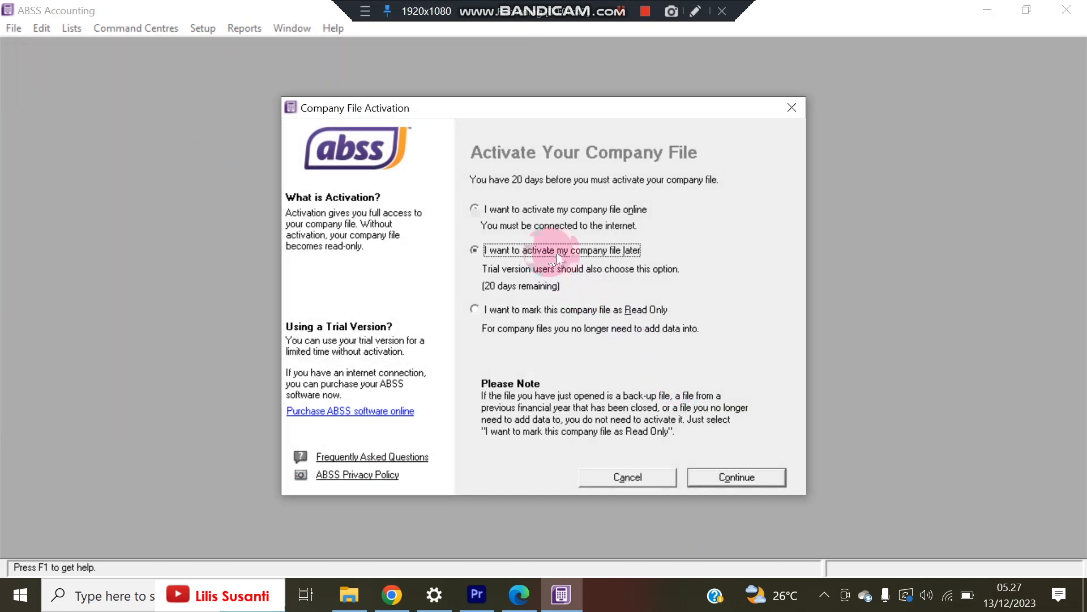
pyautogui.click(736, 477)
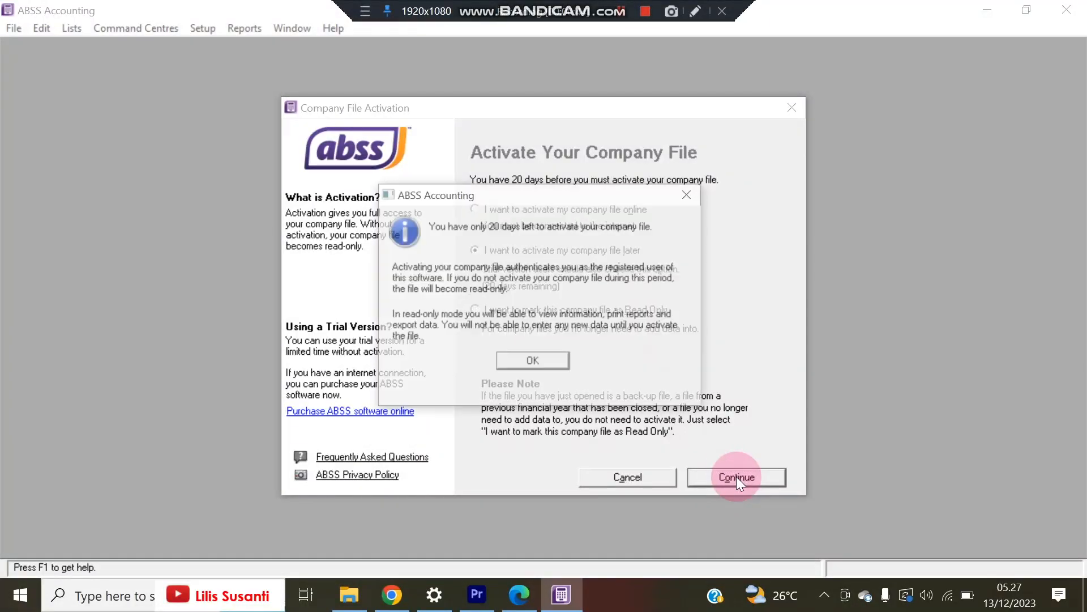
pyautogui.click(526, 365)
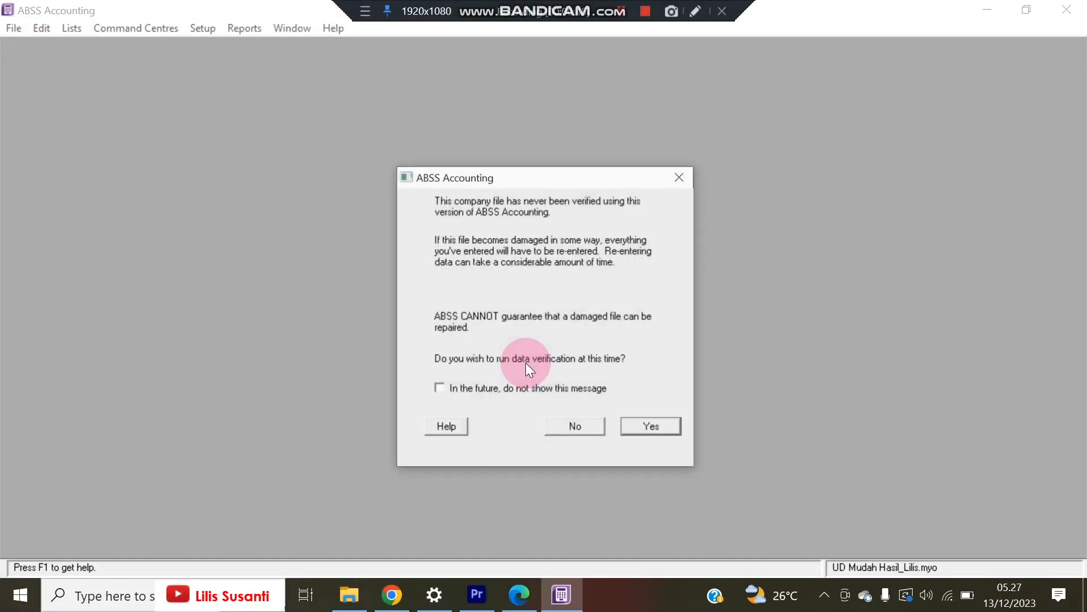
pyautogui.click(576, 434)
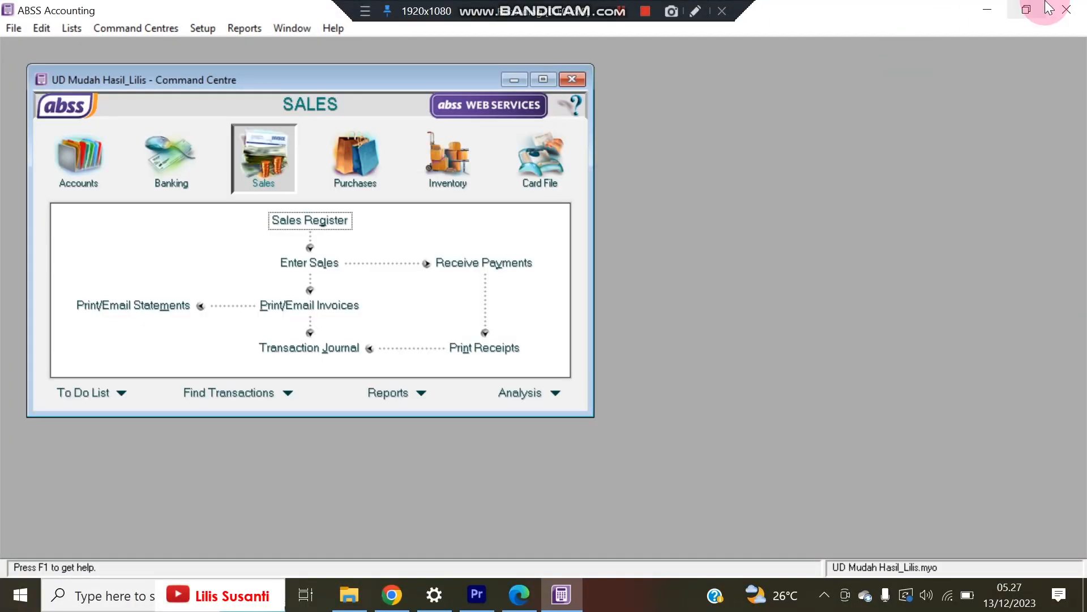
# - Maximise the Command Centre and resize the ABSS window so it sits beside the PDF documents
pyautogui.click(540, 80)
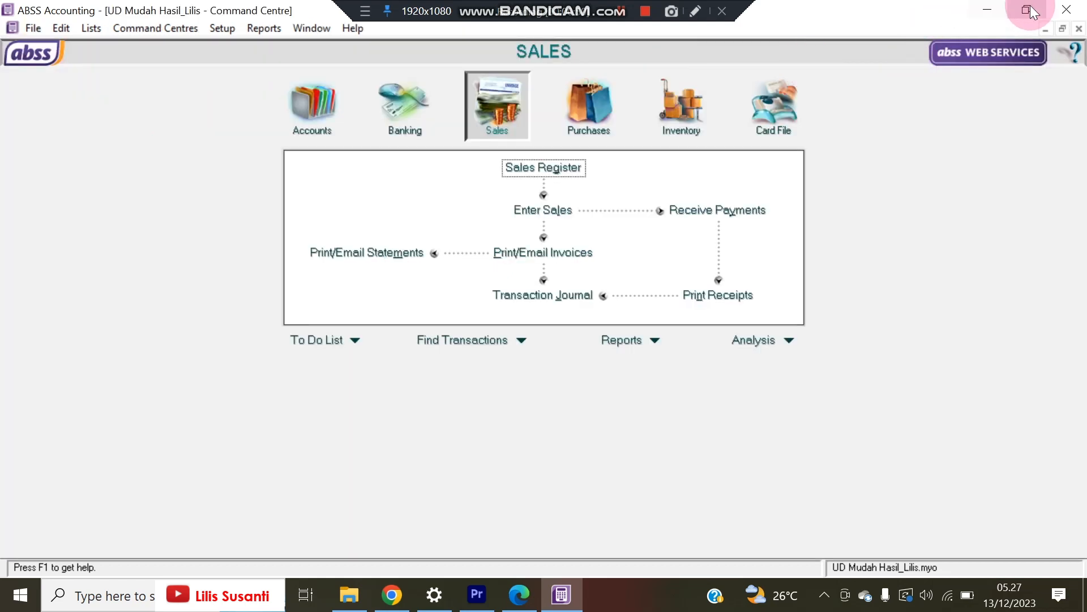
pyautogui.click(1027, 9)
pyautogui.moveTo(301, 16); pyautogui.dragTo(446, 18)
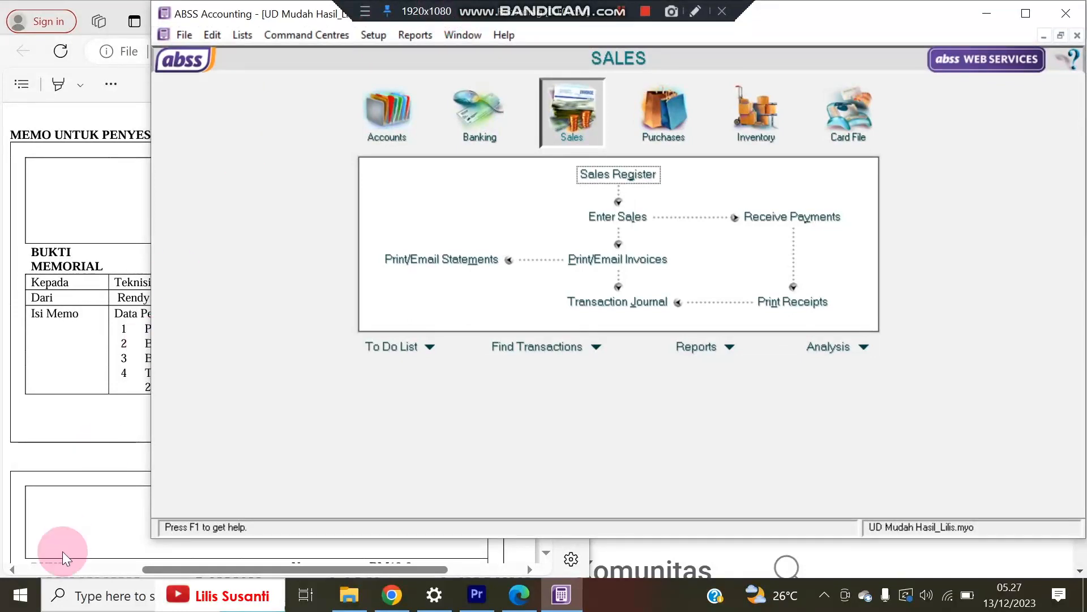
pyautogui.moveTo(153, 535); pyautogui.dragTo(434, 575)
# - Examine the adjustment items in memo BM12-1 and the account balances in the December 2022 trial balance
pyautogui.click(282, 351)
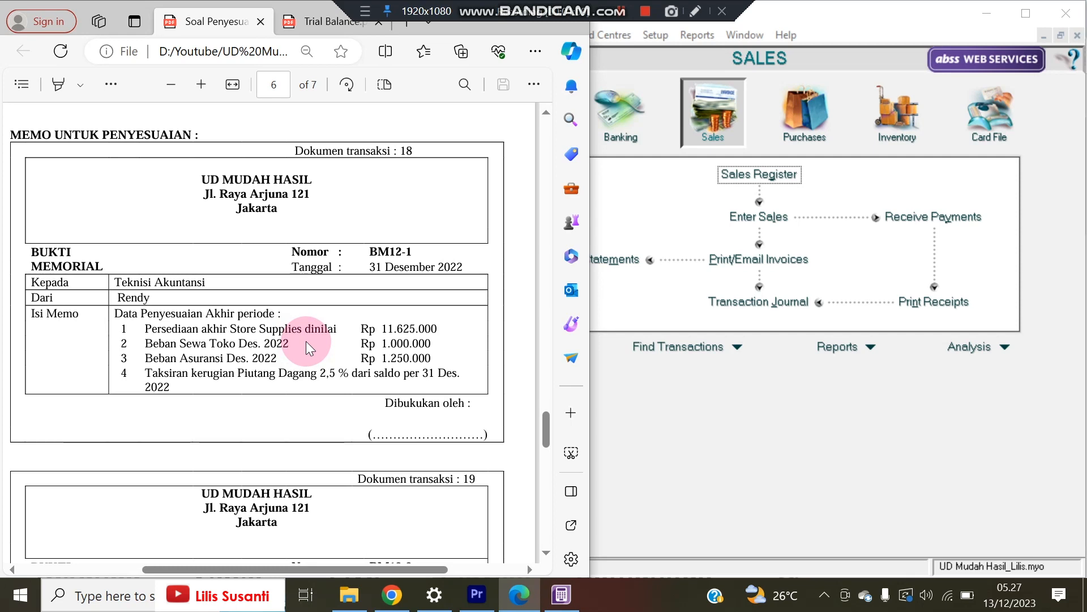
pyautogui.scroll(-1, 306, 341)
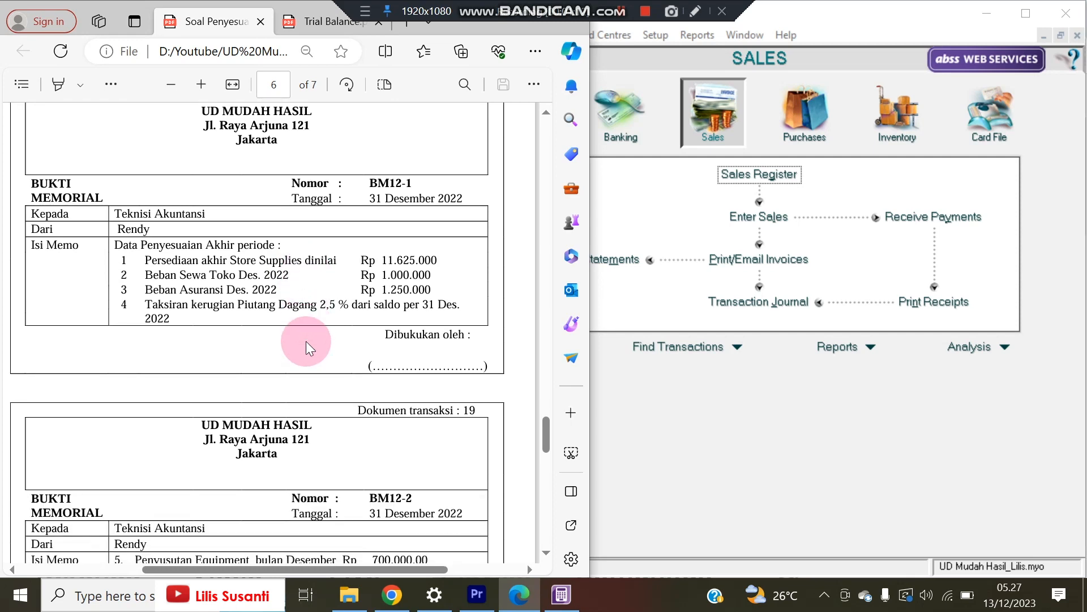
pyautogui.scroll(1, 306, 341)
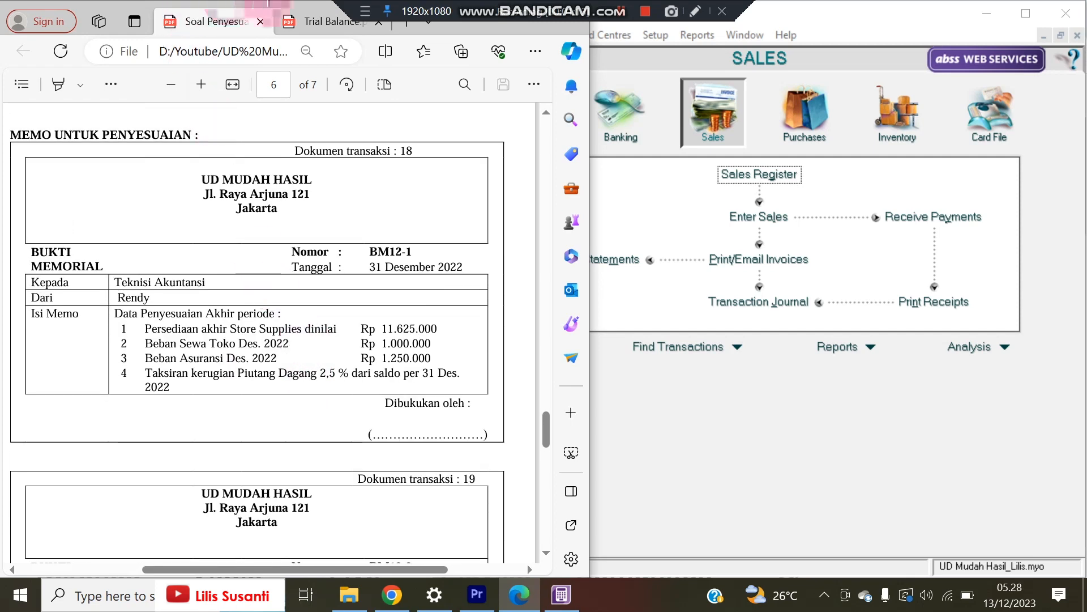
pyautogui.click(339, 21)
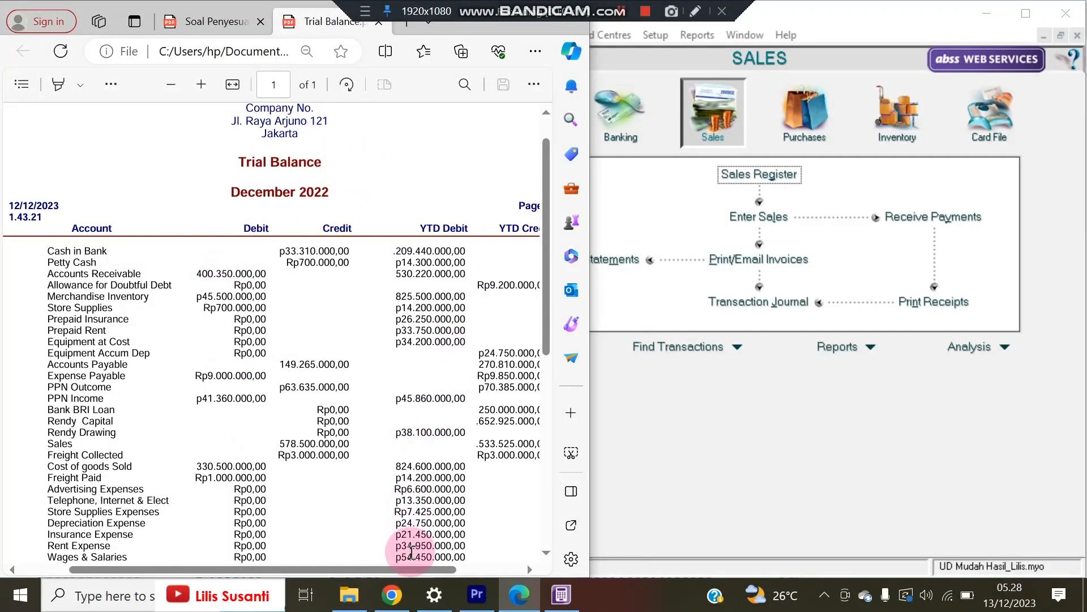
pyautogui.moveTo(406, 570); pyautogui.dragTo(430, 567)
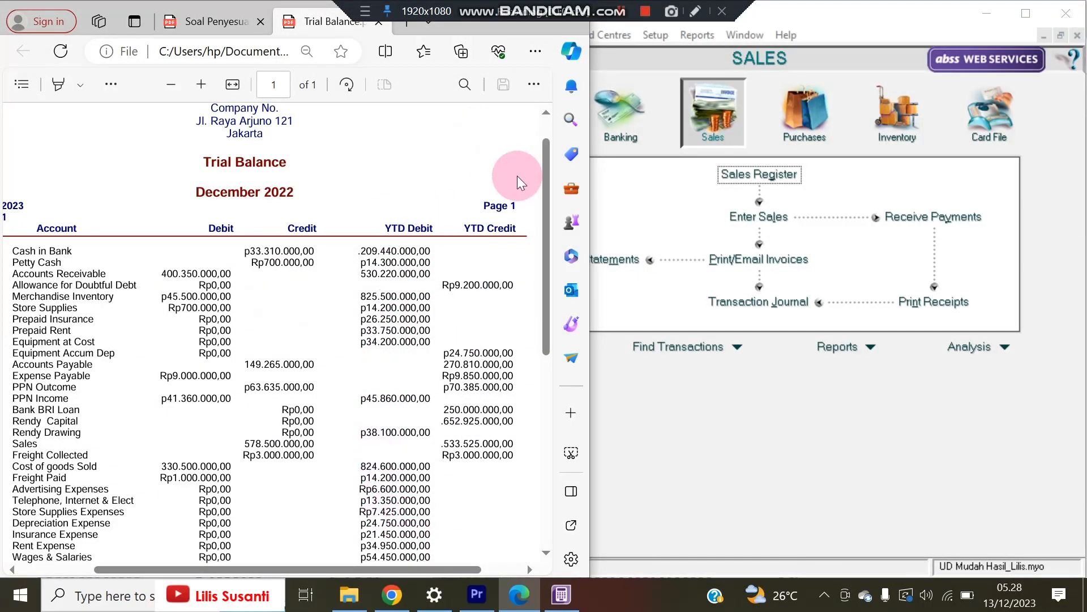
# - Compare the Store Supplies balance in the Accounts List with the ending inventory value in memo BM12-1, then close the list
pyautogui.click(631, 183)
pyautogui.click(524, 111)
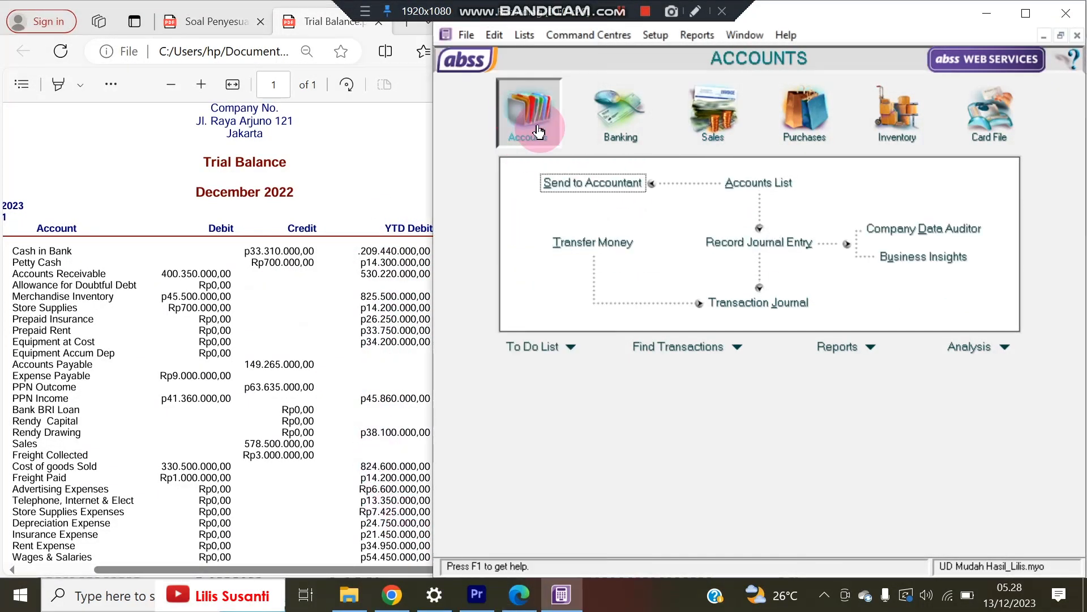
pyautogui.click(747, 185)
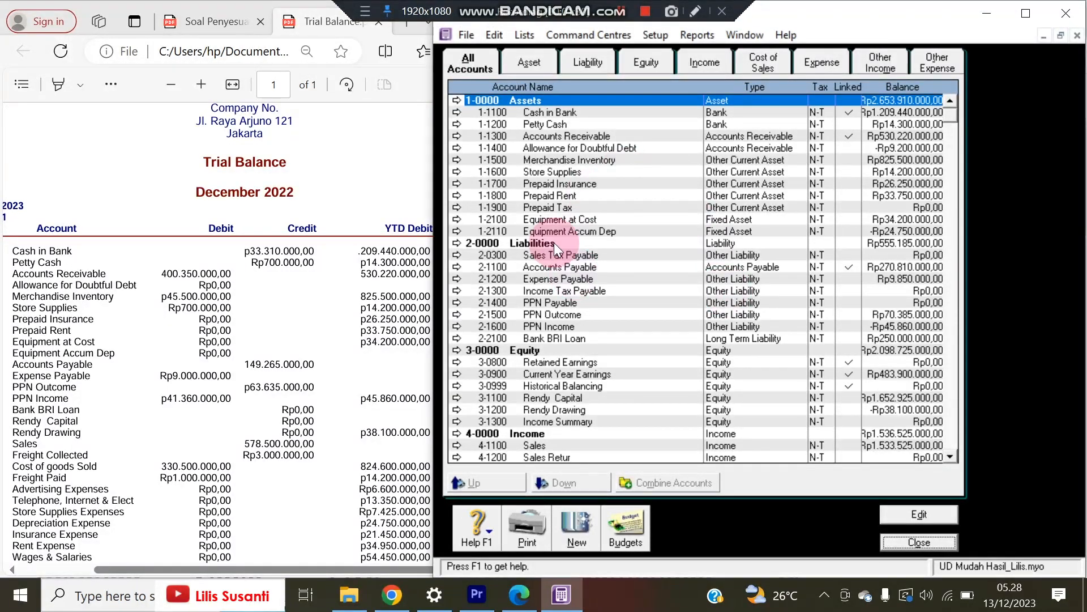
pyautogui.click(227, 22)
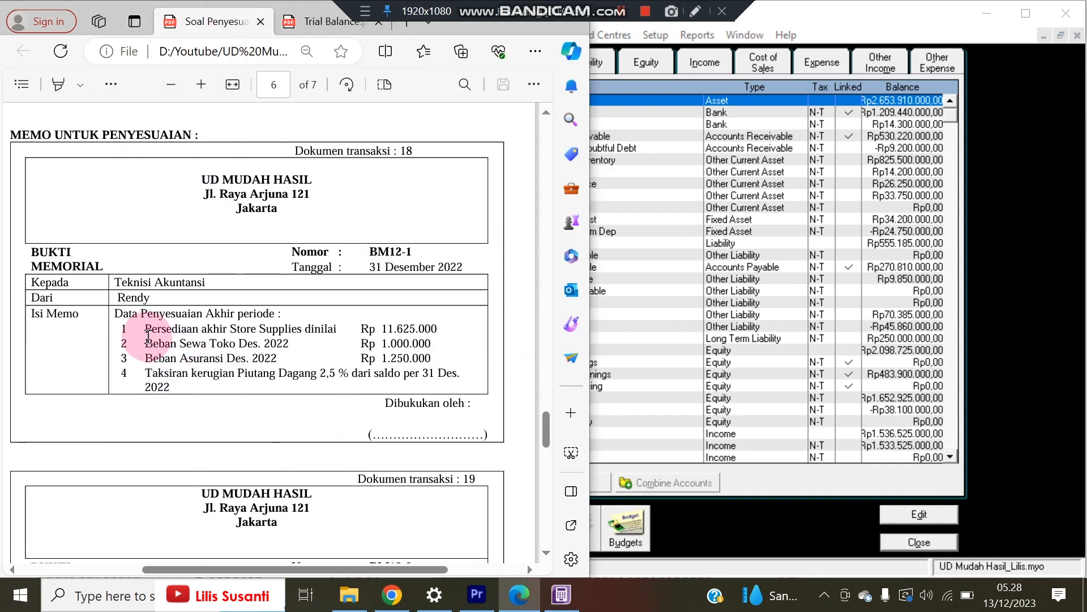
pyautogui.moveTo(144, 328); pyautogui.dragTo(439, 329)
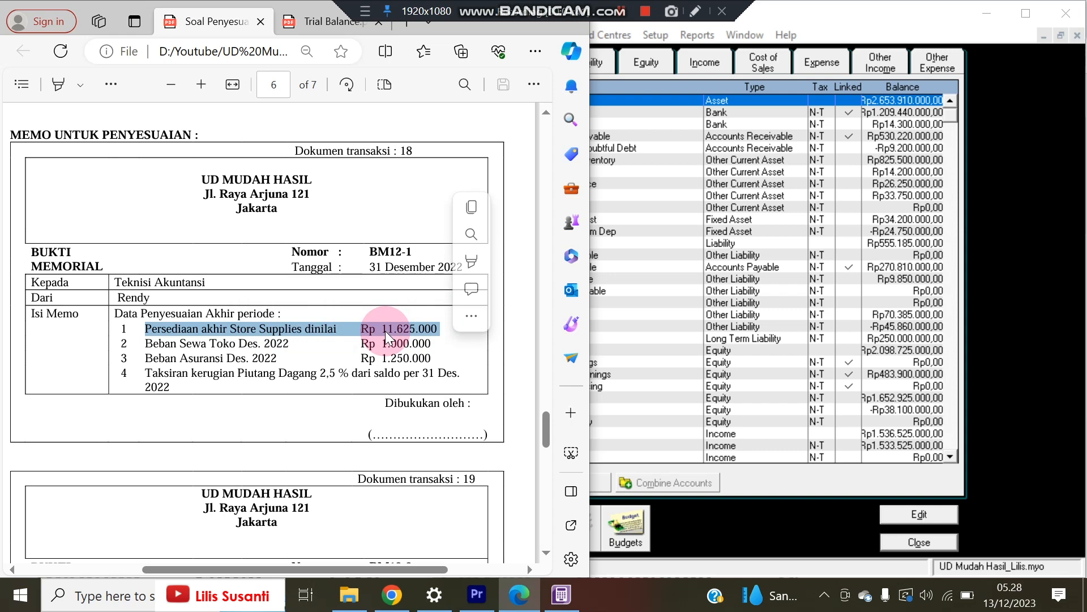
pyautogui.click(743, 180)
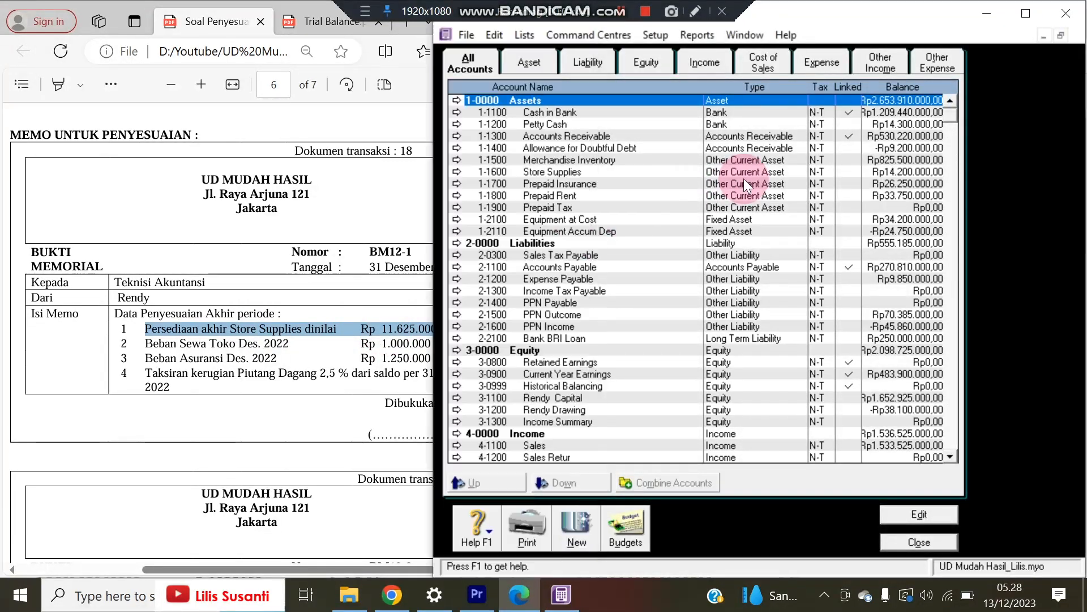
pyautogui.click(718, 171)
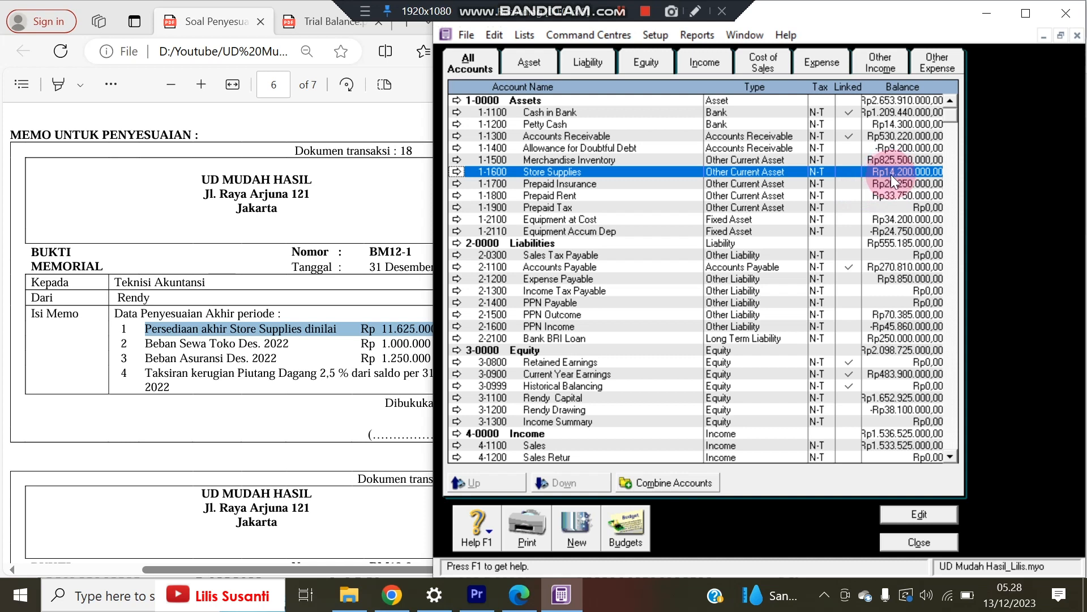
pyautogui.click(285, 331)
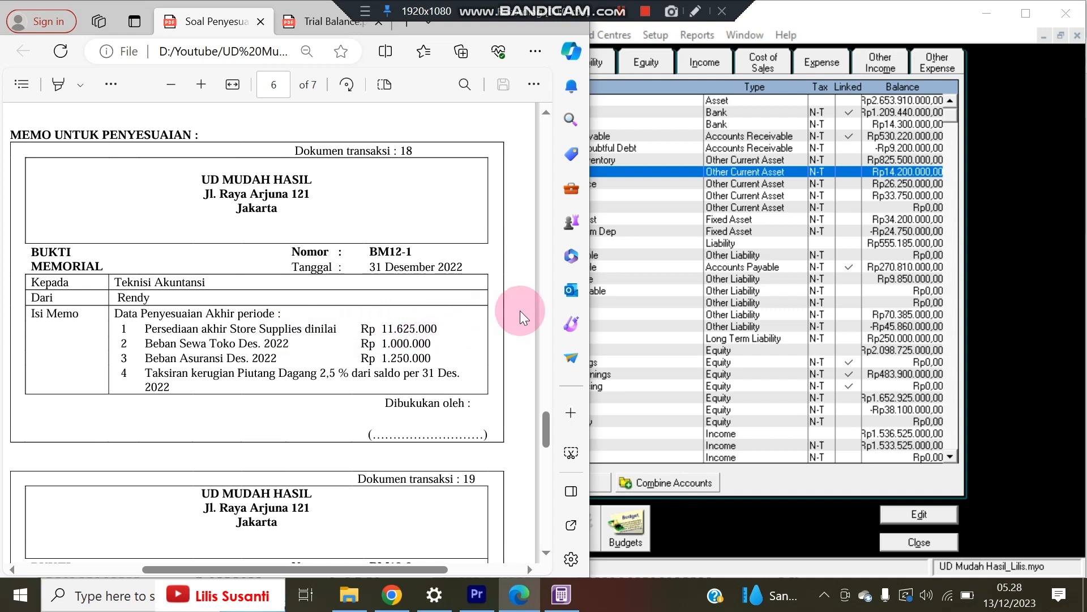
pyautogui.click(713, 232)
pyautogui.click(895, 540)
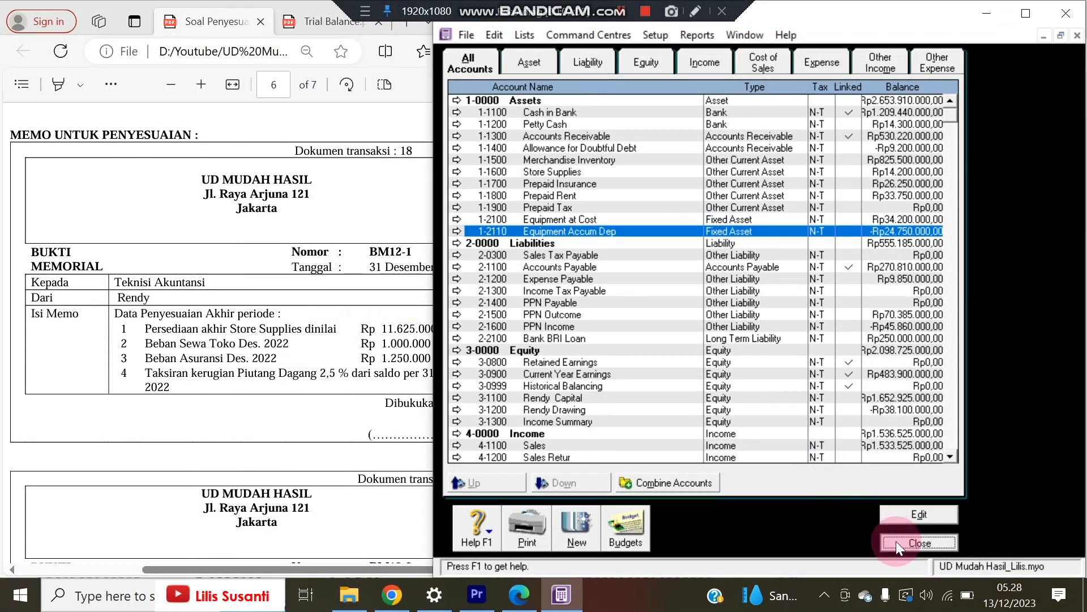
# - Start a general journal entry dated 31/12/2022 with the memo "Penyesuaian"
pyautogui.click(262, 275)
pyautogui.click(112, 134)
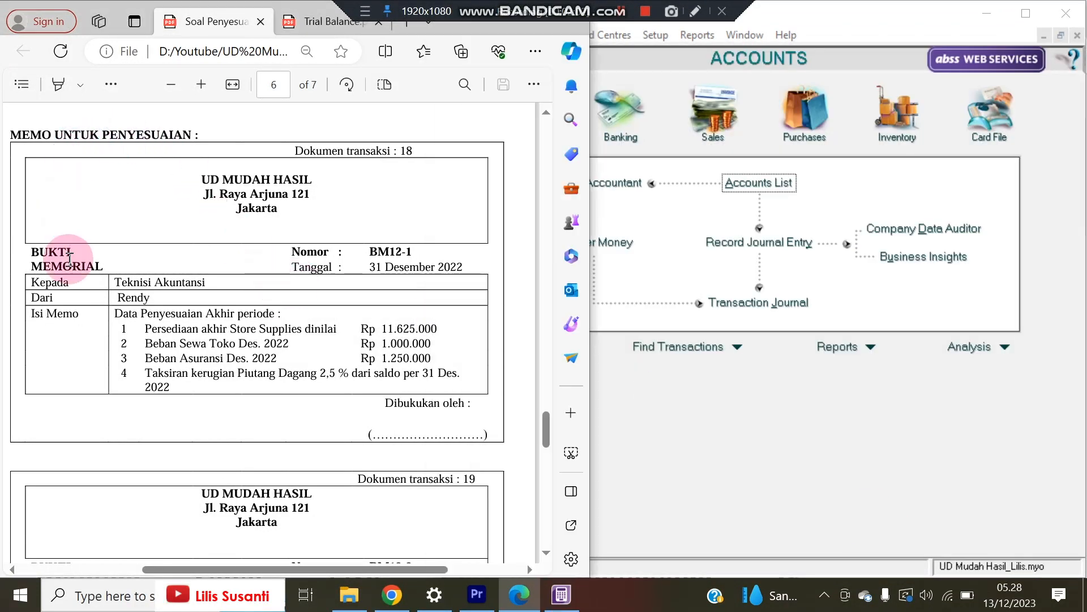
pyautogui.click(657, 209)
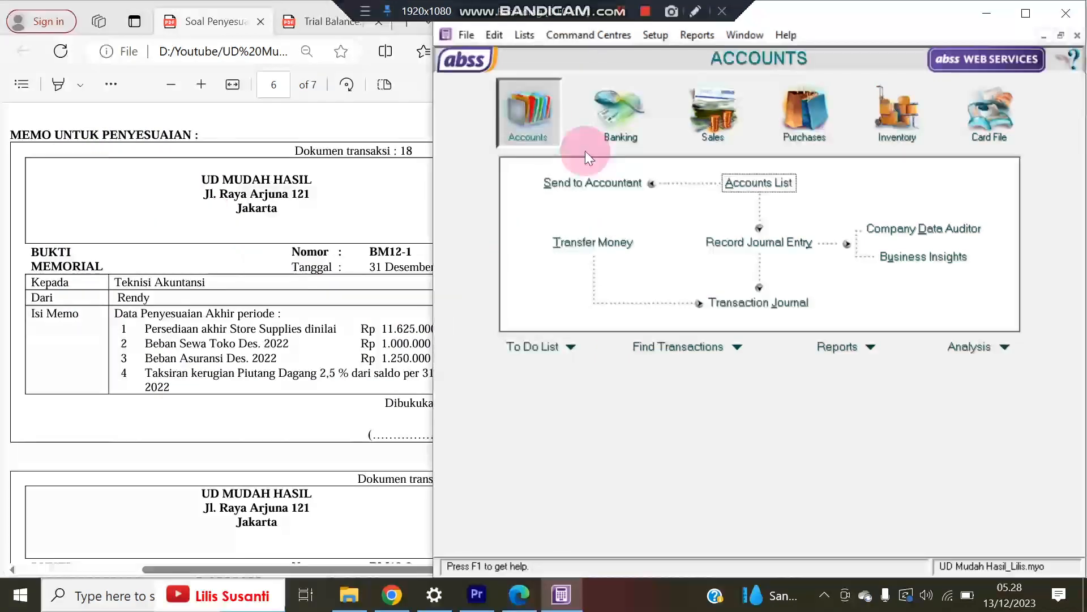
pyautogui.click(730, 248)
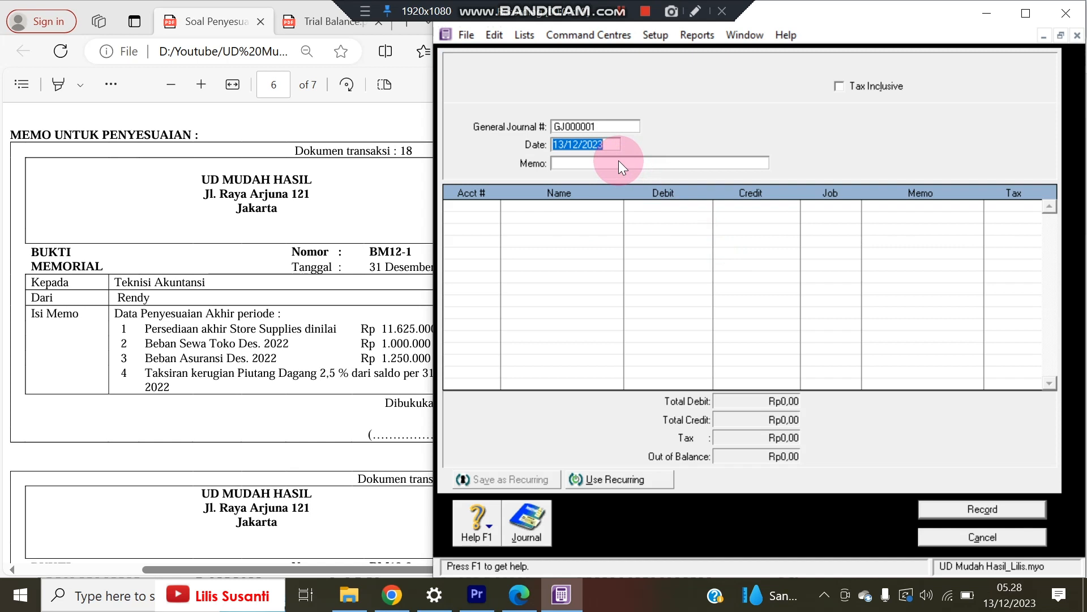
pyautogui.write('31/12/2')
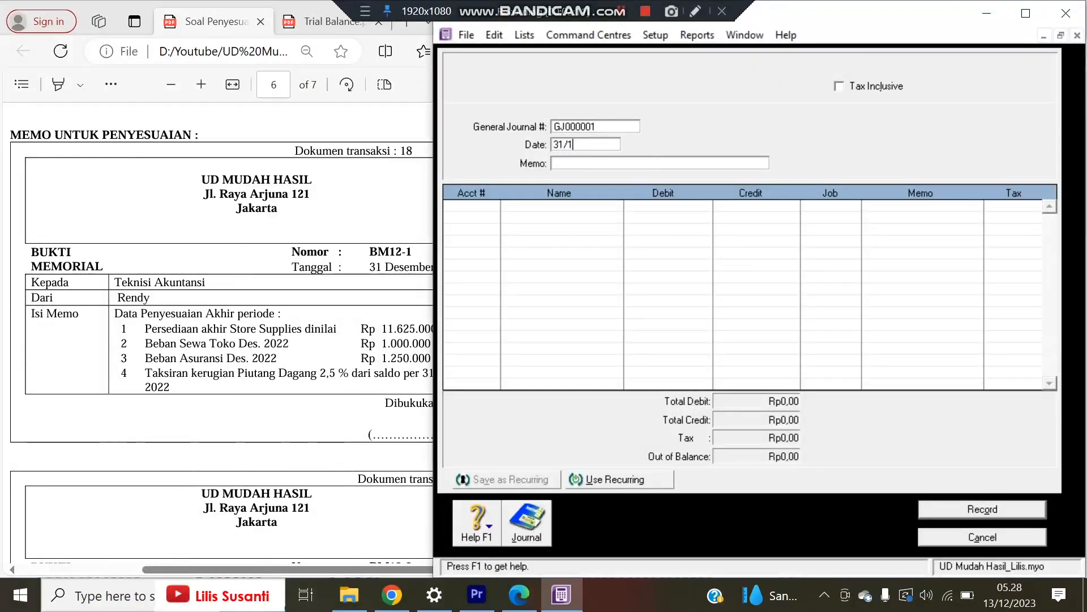
pyautogui.click(618, 161)
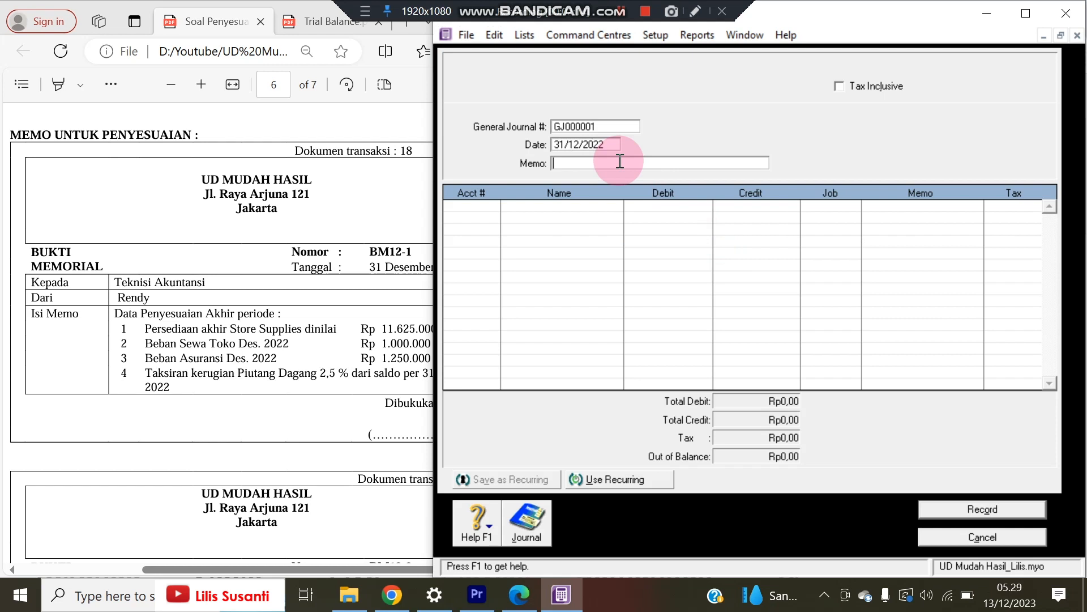
pyautogui.write('Penyesuaian')
pyautogui.moveTo(620, 162); pyautogui.dragTo(548, 167)
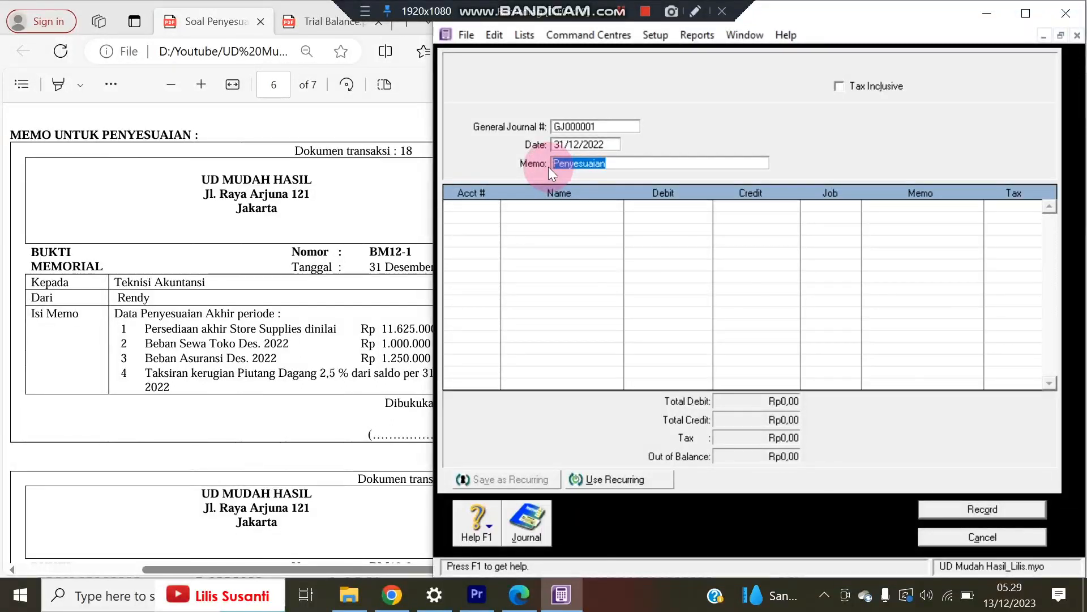
# - Add account 6-1200 Store Supplies Expenses to the first line of the journal entry
pyautogui.click(493, 209)
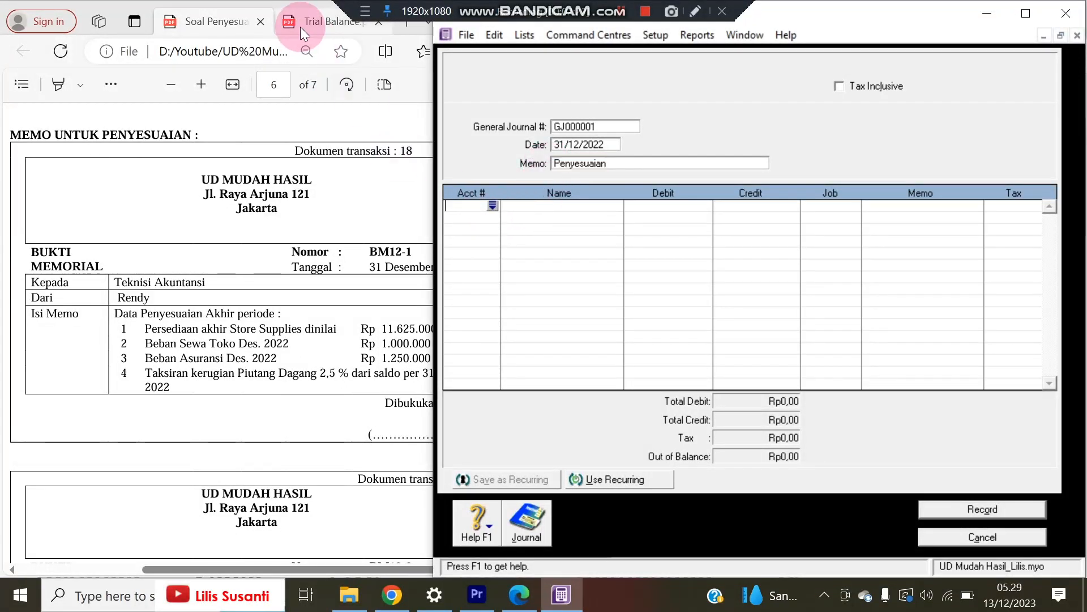
pyautogui.click(490, 208)
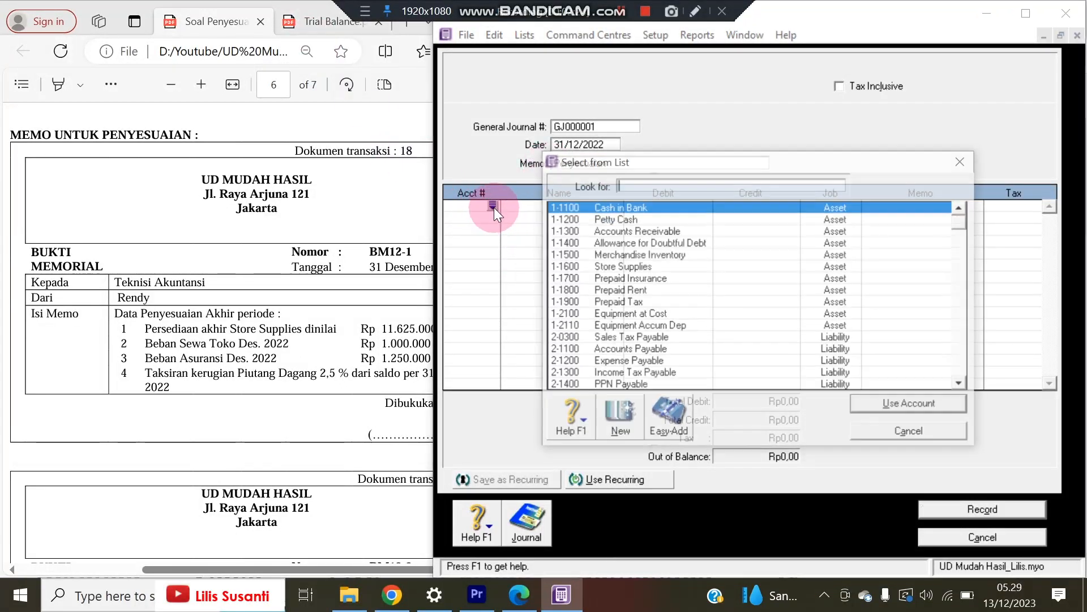
pyautogui.write('6')
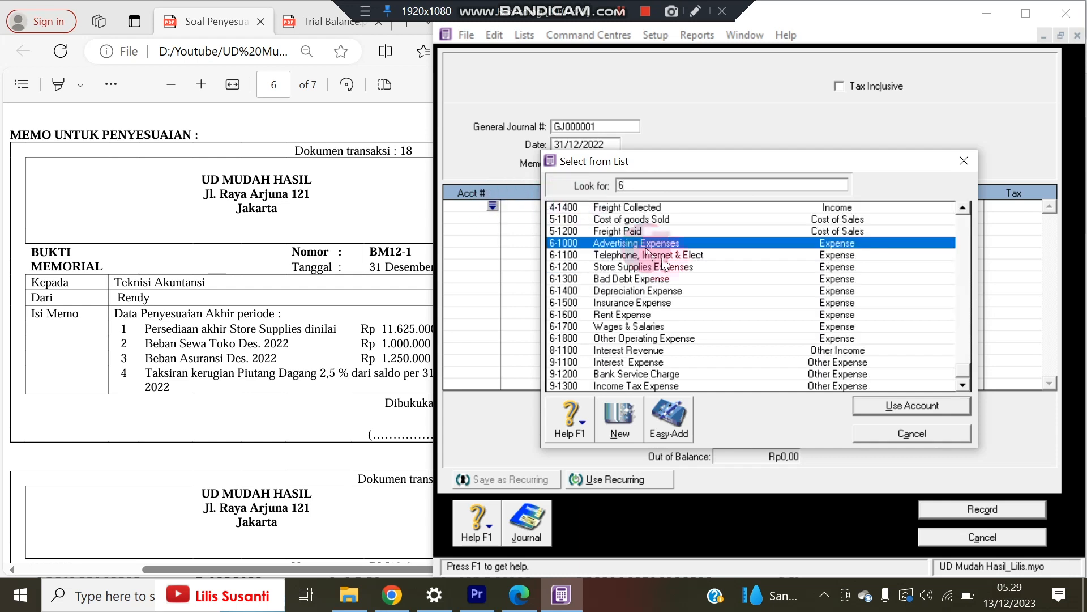
pyautogui.click(668, 267)
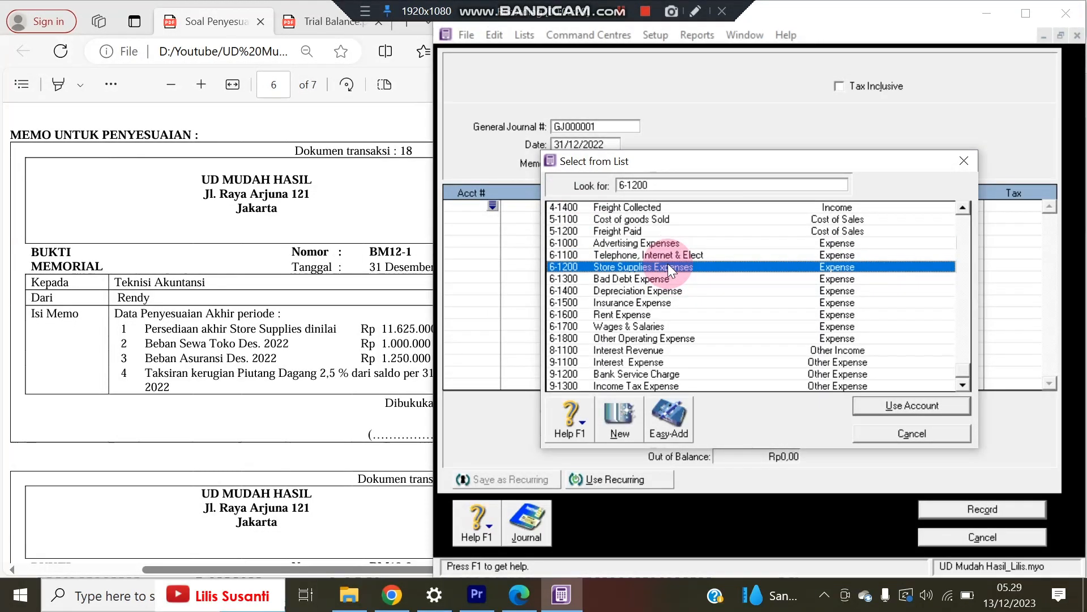
pyautogui.doubleClick(668, 267)
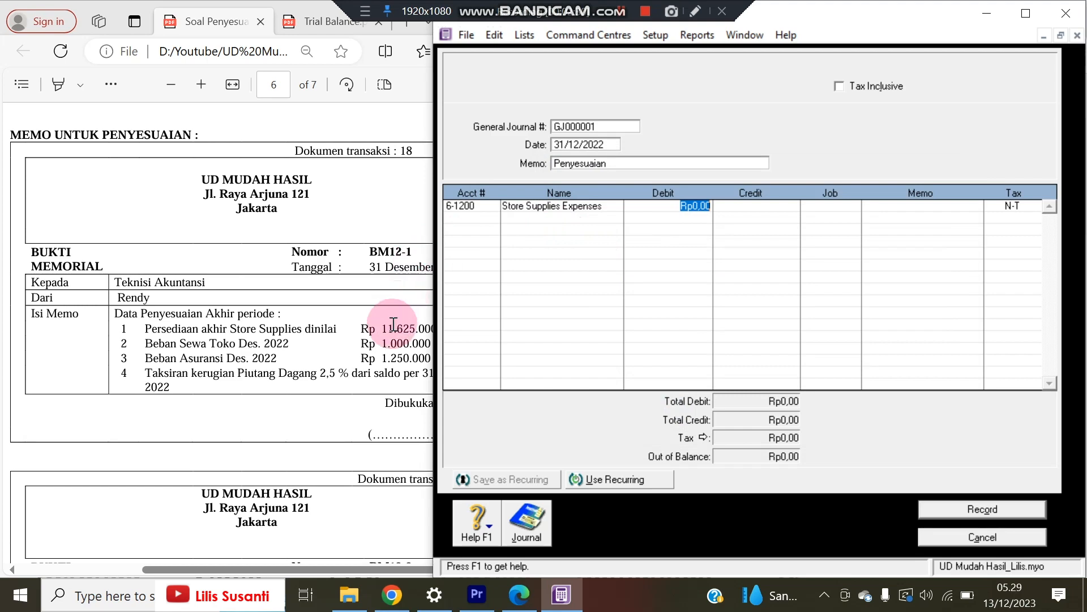
# - Look up the Store Supplies YTD debit balance in the December 2022 trial balance, then return to the Store Supplies Expenses debit amount
pyautogui.click(305, 27)
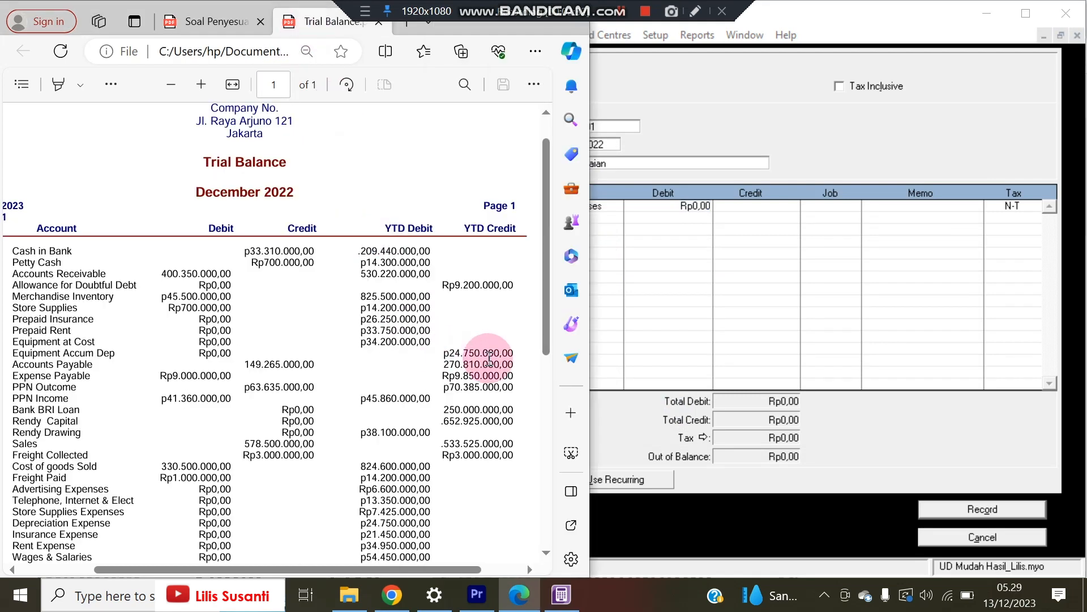
pyautogui.moveTo(362, 306); pyautogui.dragTo(435, 309)
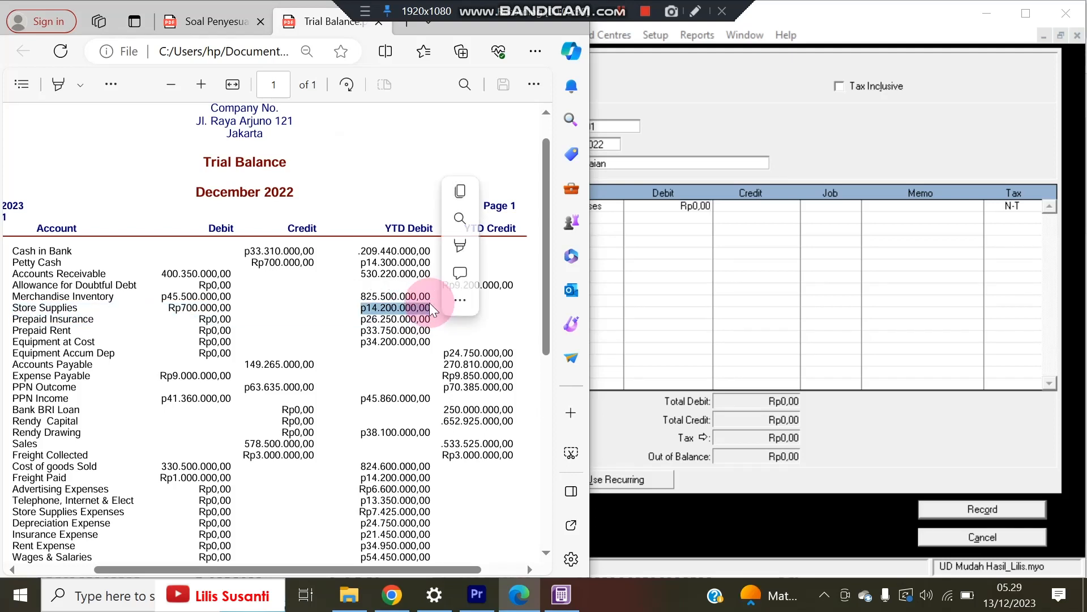
pyautogui.click(636, 244)
pyautogui.click(686, 207)
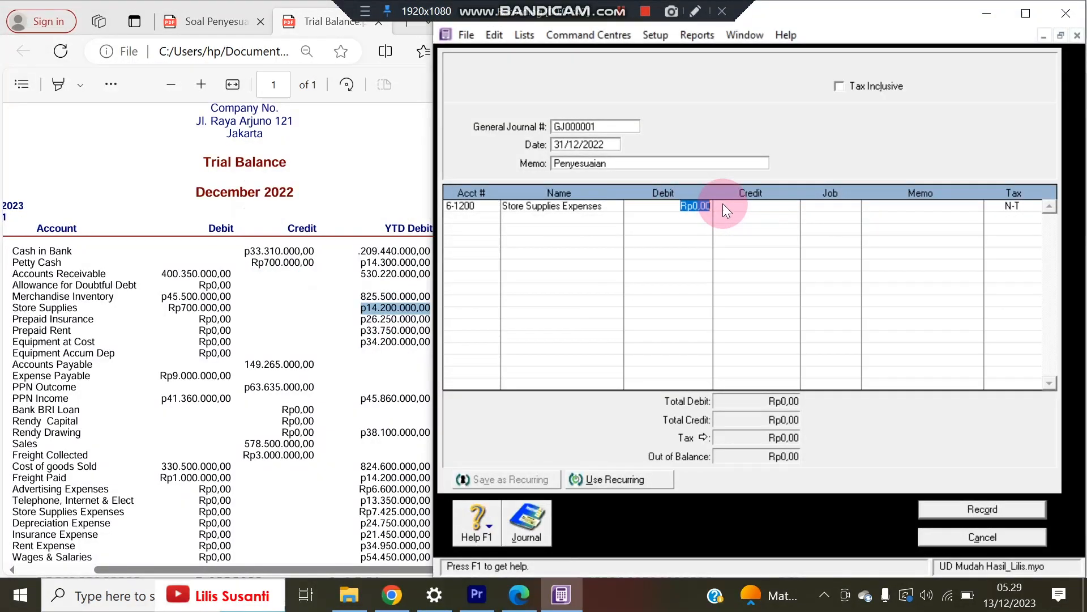
# - Calculate 14200000 minus the memo's ending supplies value of 11625000 and enter the resulting 2575000 as the Store Supplies Expenses debit
pyautogui.press('space')
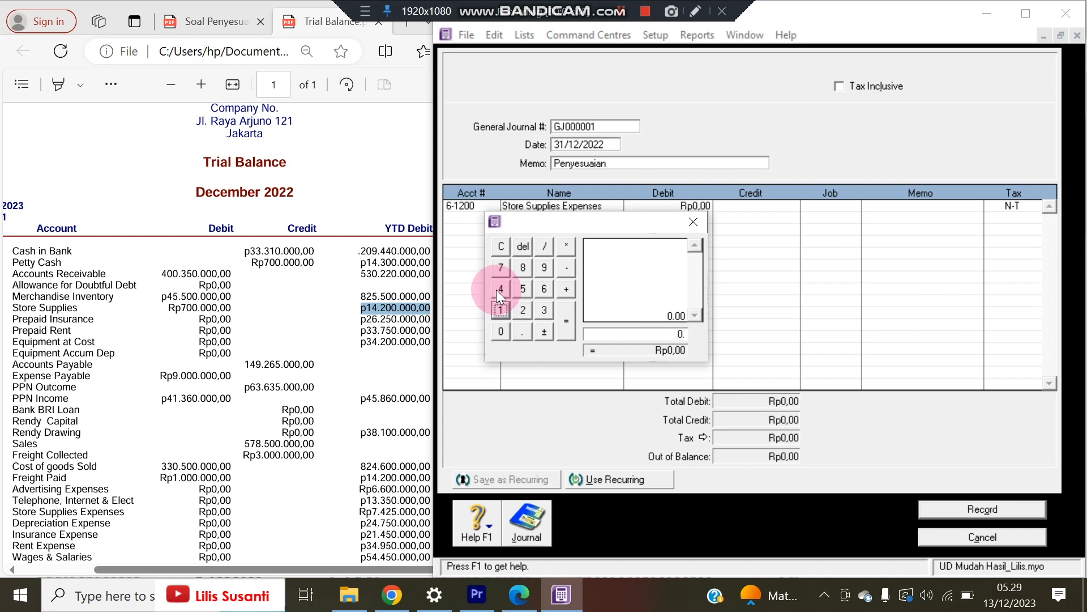
pyautogui.click(500, 309)
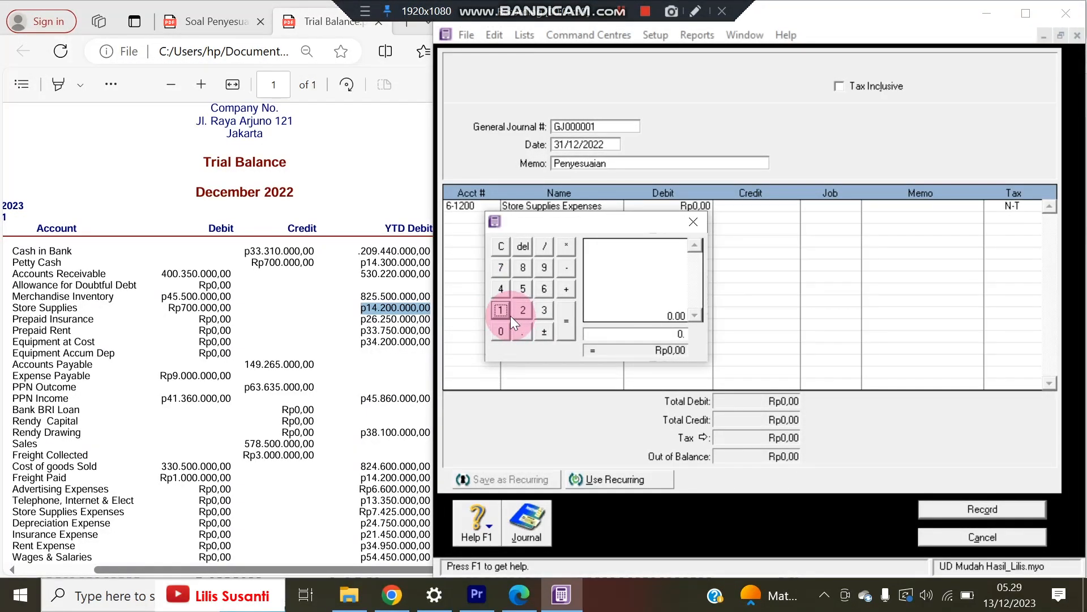
pyautogui.click(498, 247)
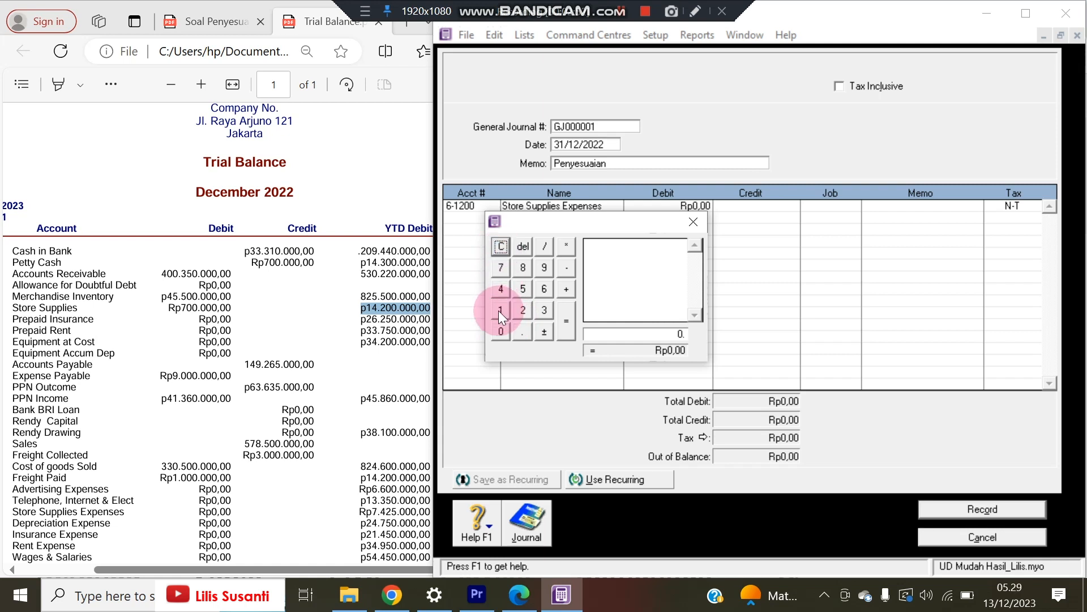
pyautogui.write('1420000')
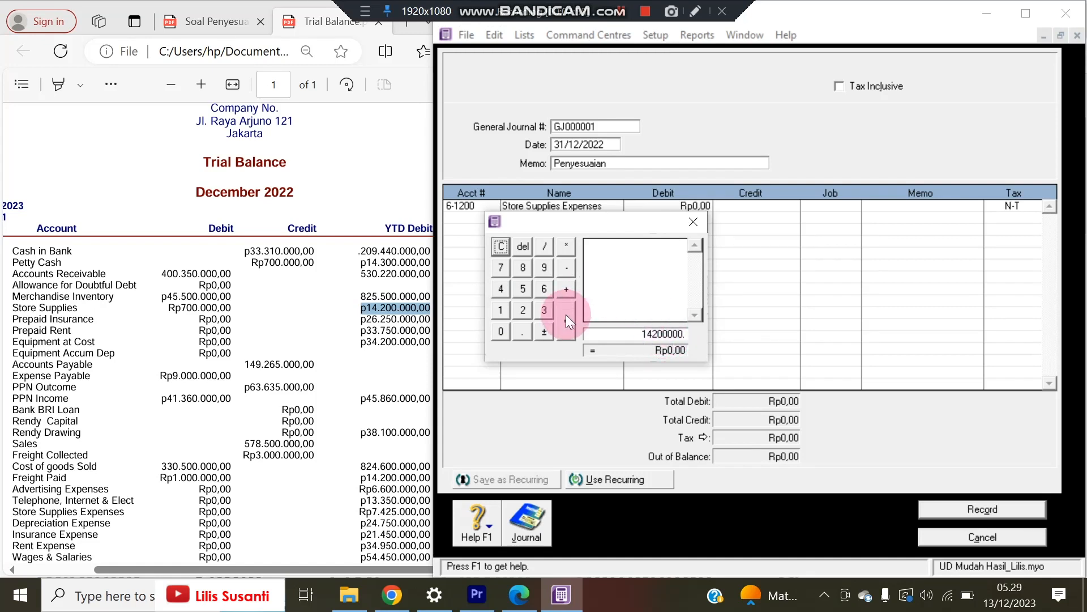
pyautogui.click(565, 269)
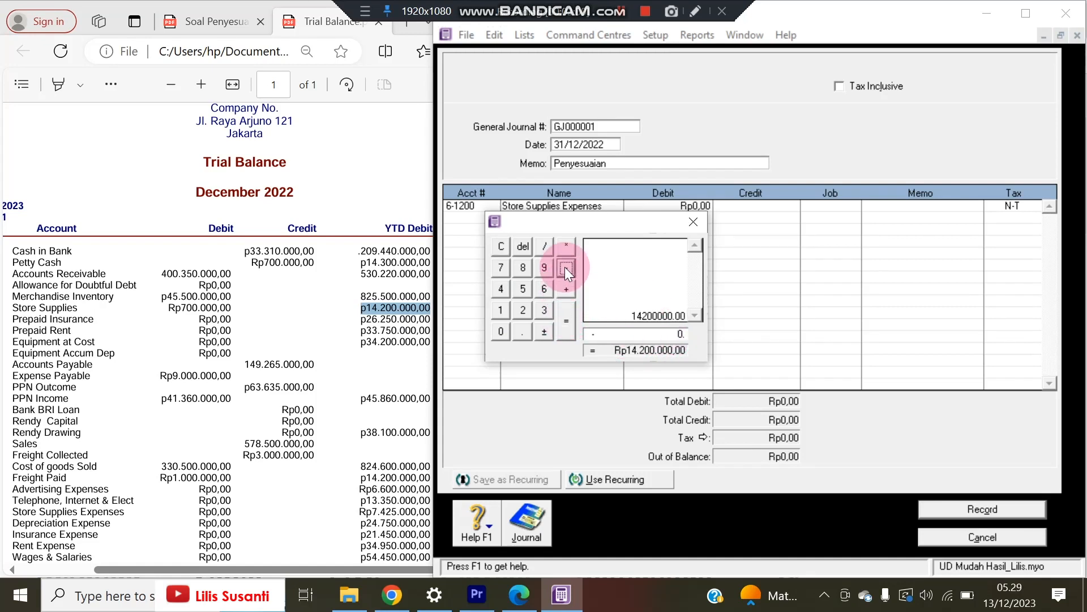
pyautogui.click(565, 269)
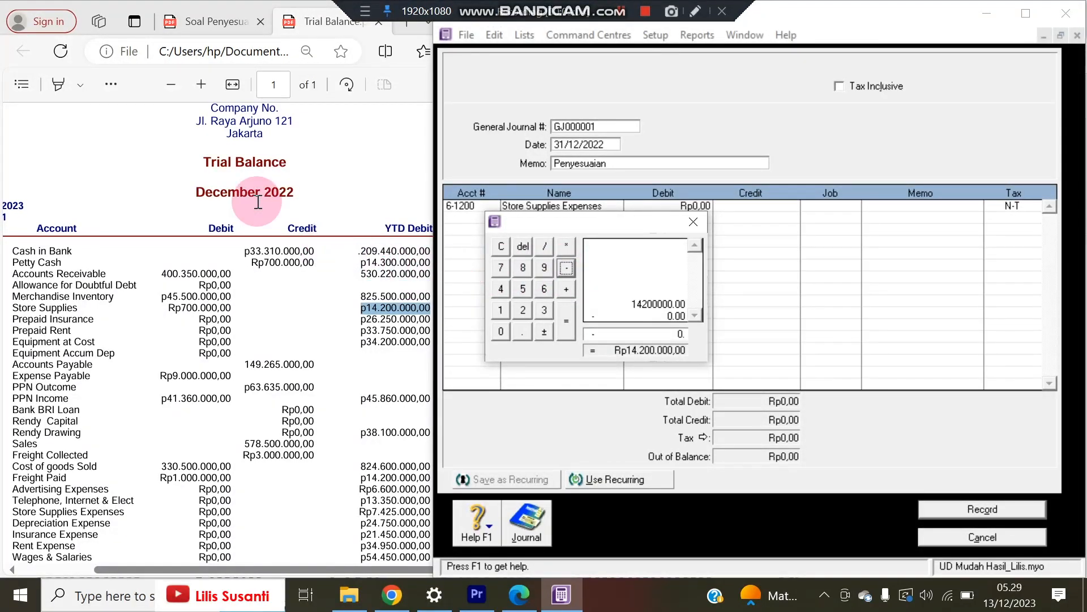
pyautogui.click(215, 28)
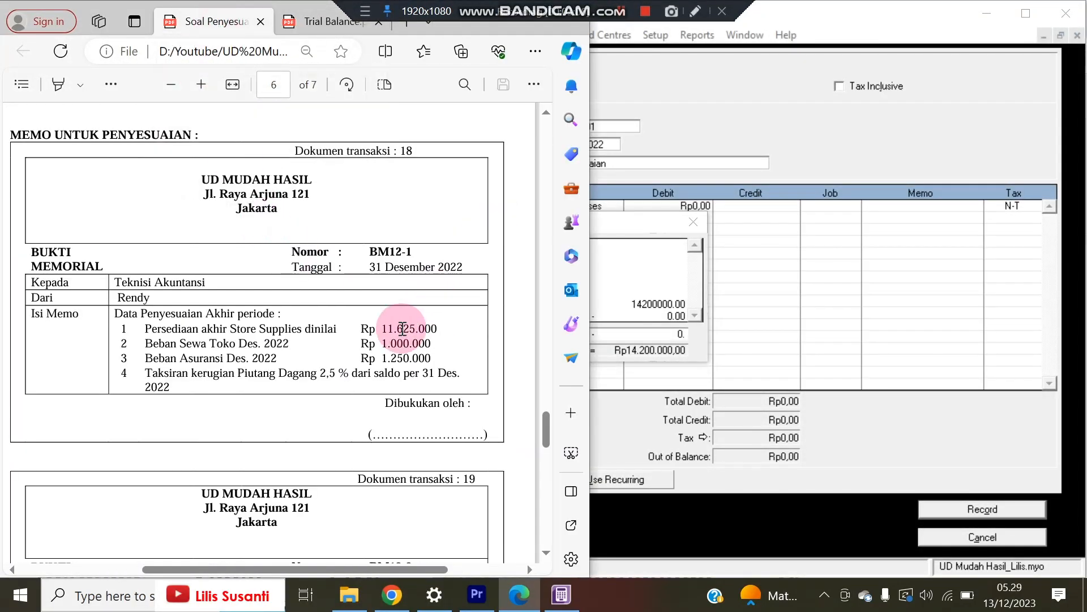
pyautogui.click(624, 333)
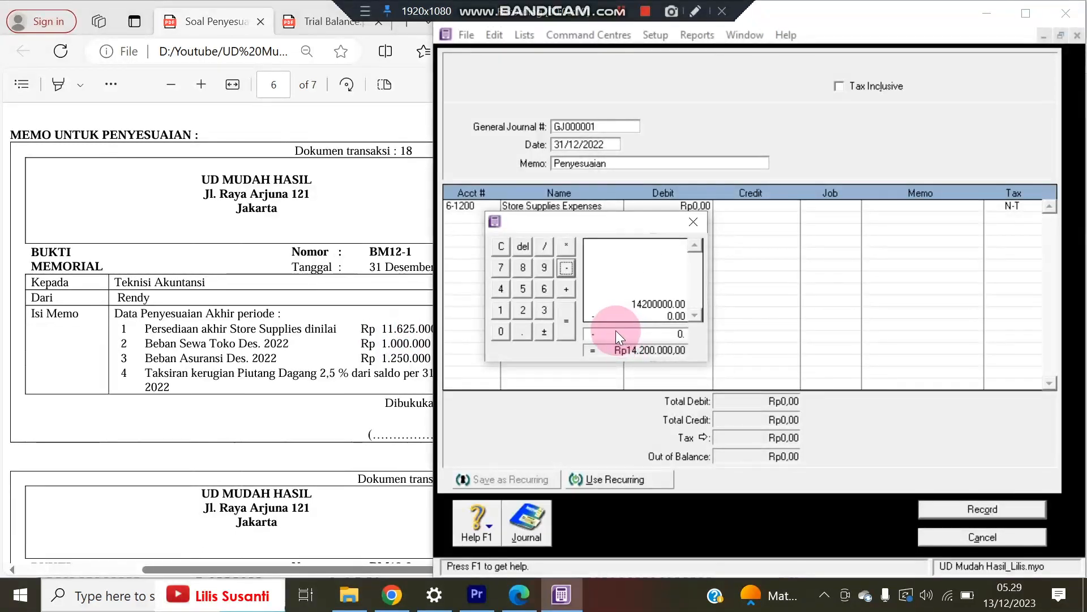
pyautogui.write('11625000')
pyautogui.click(561, 320)
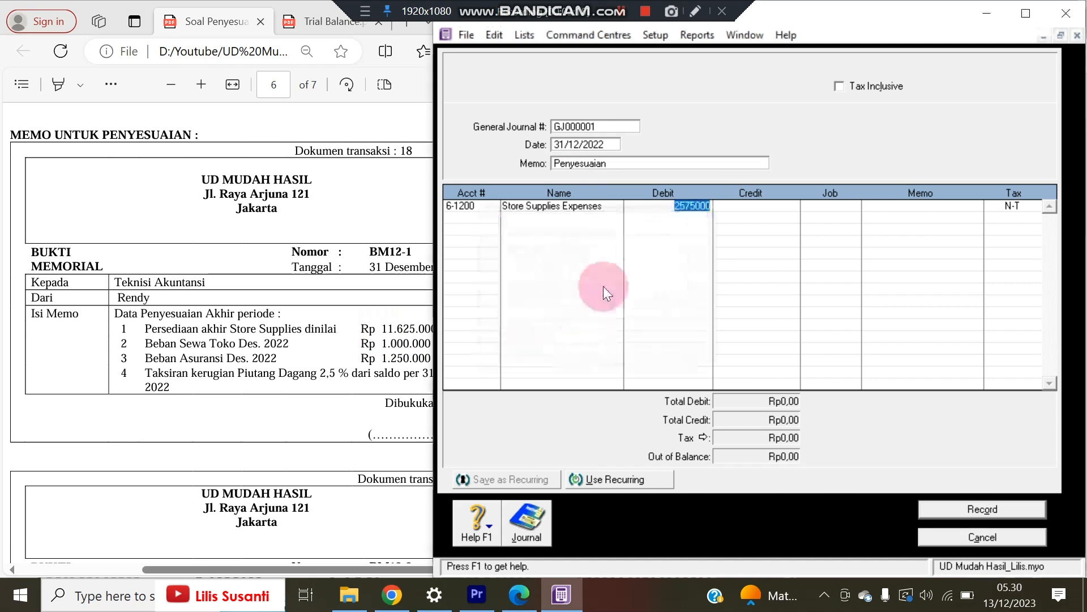
pyautogui.click(683, 217)
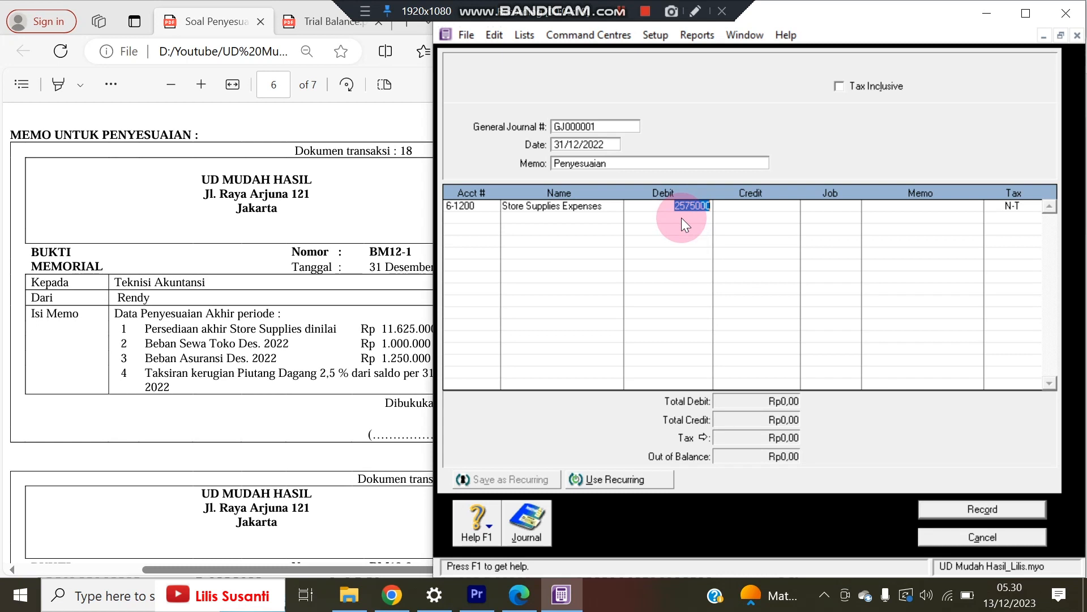
pyautogui.press('Return')
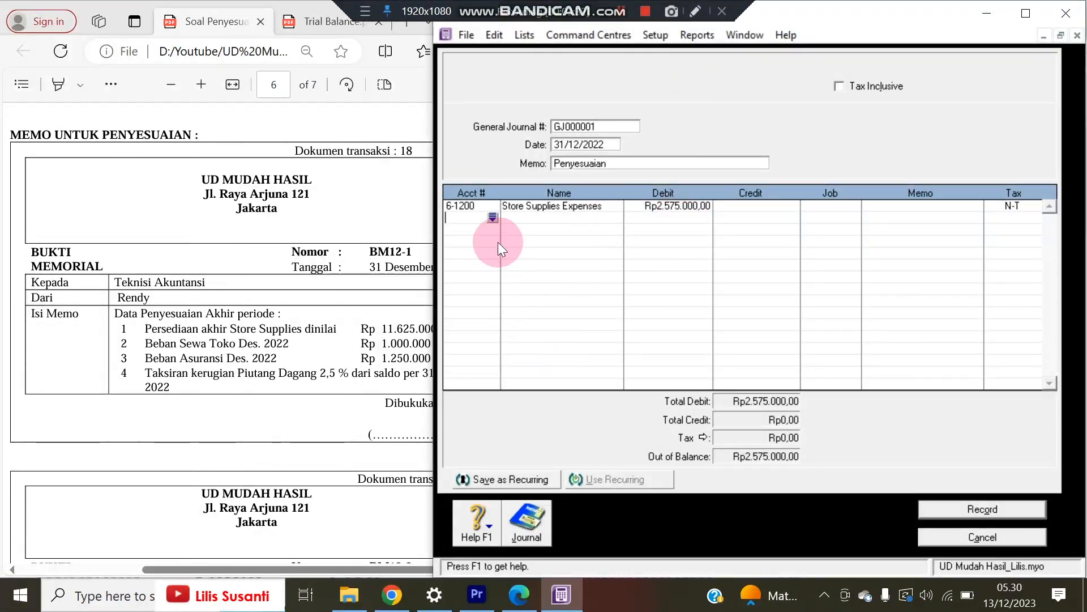
# - Add account 1-1600 Store Supplies to the second journal line with a credit of Rp2.575.000
pyautogui.click(493, 218)
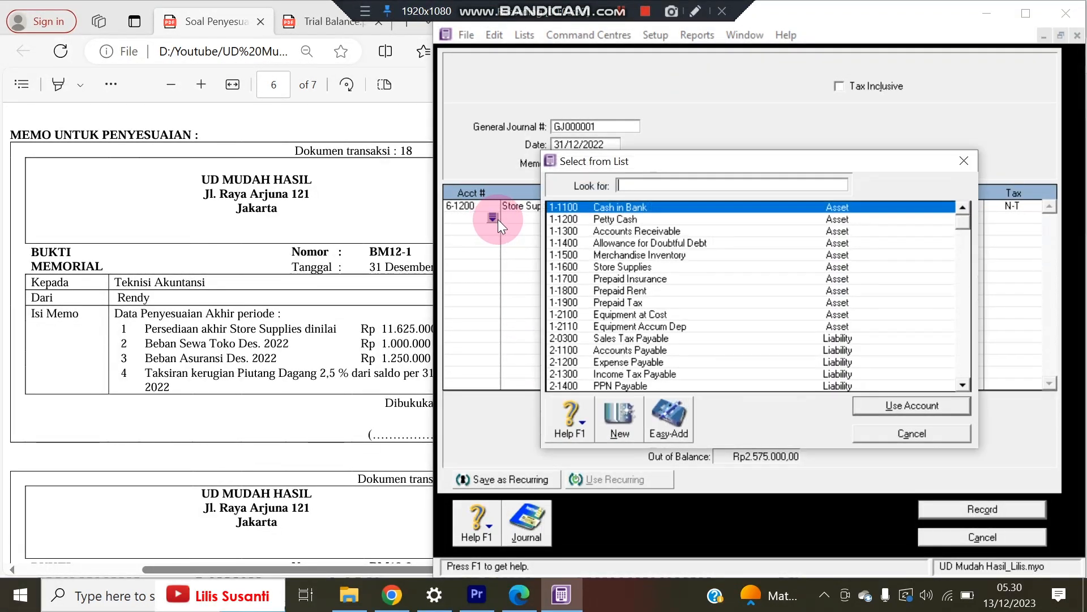
pyautogui.doubleClick(632, 267)
pyautogui.press('Tab')
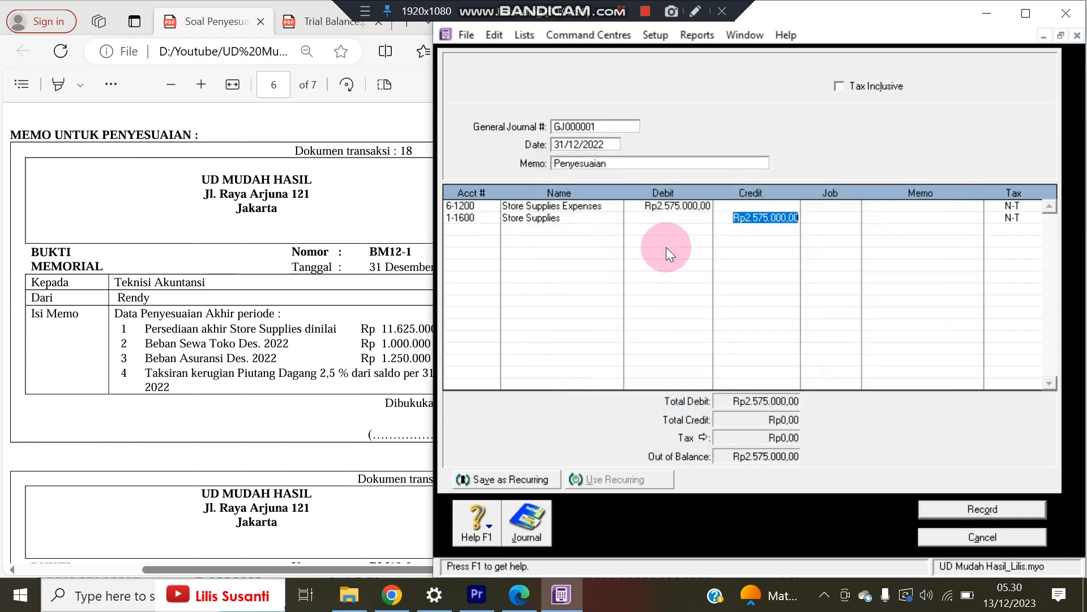
pyautogui.press('Return')
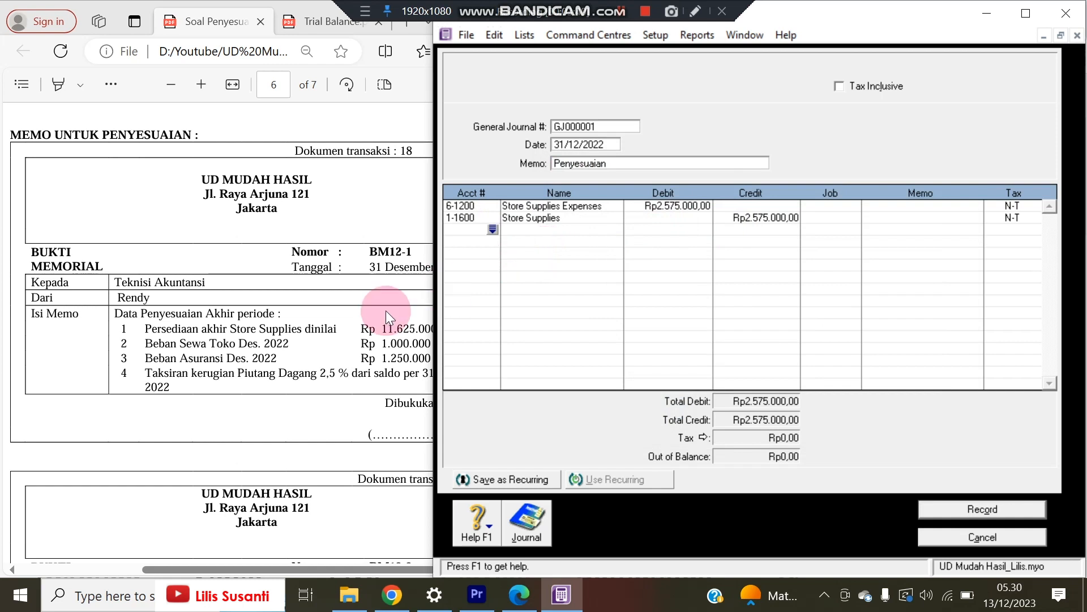
# - Mark the December 2022 store rent item in memo BM12-1 and add account 6-1600 Rent Expense to the third journal line
pyautogui.click(287, 346)
pyautogui.moveTo(148, 343); pyautogui.dragTo(457, 341)
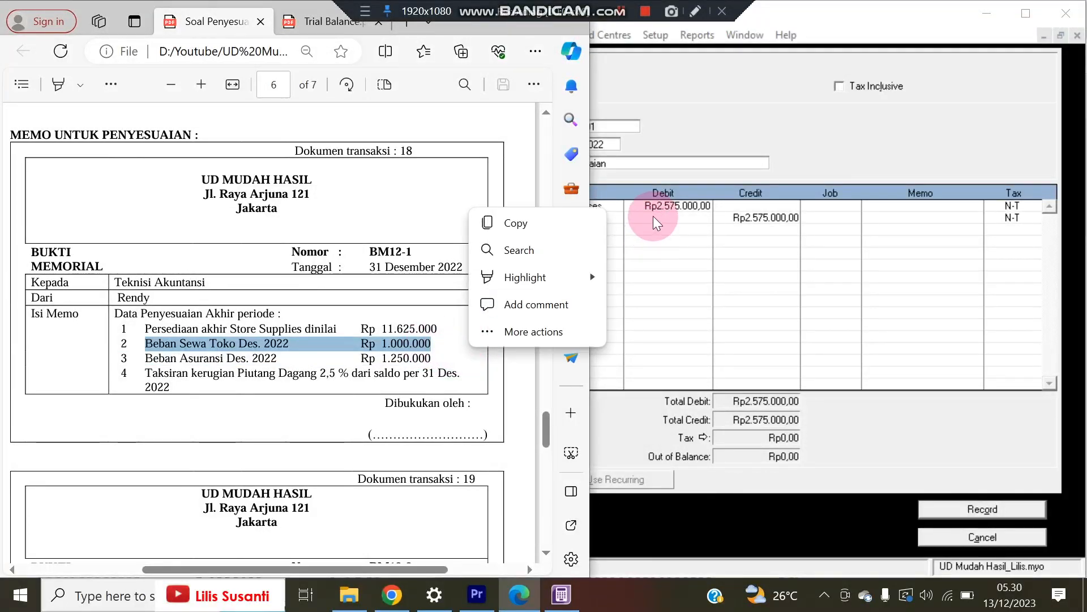
pyautogui.click(653, 216)
pyautogui.click(565, 230)
pyautogui.click(492, 229)
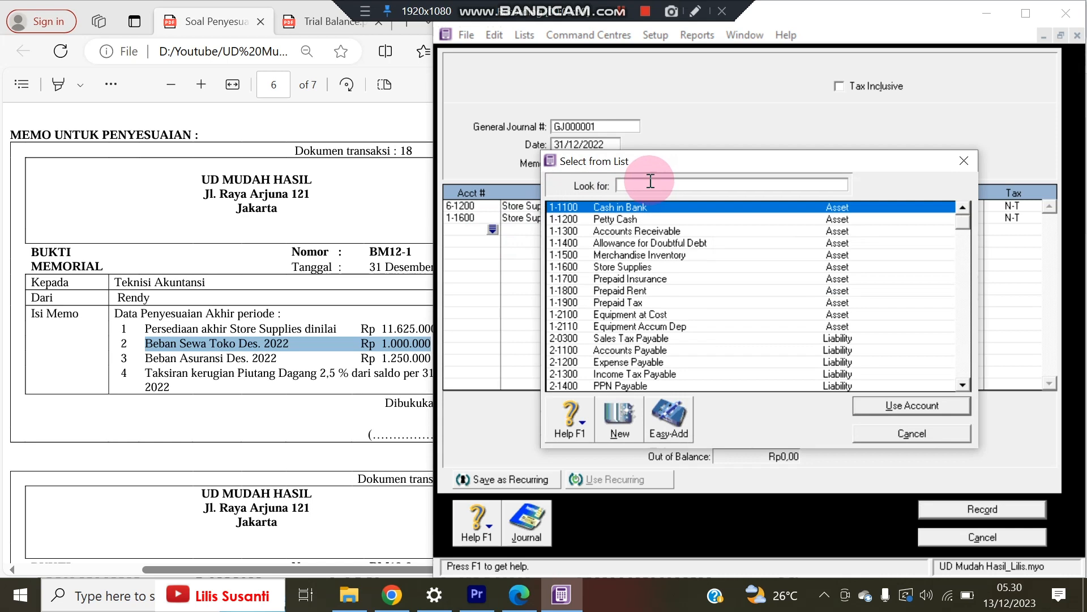
pyautogui.write('6')
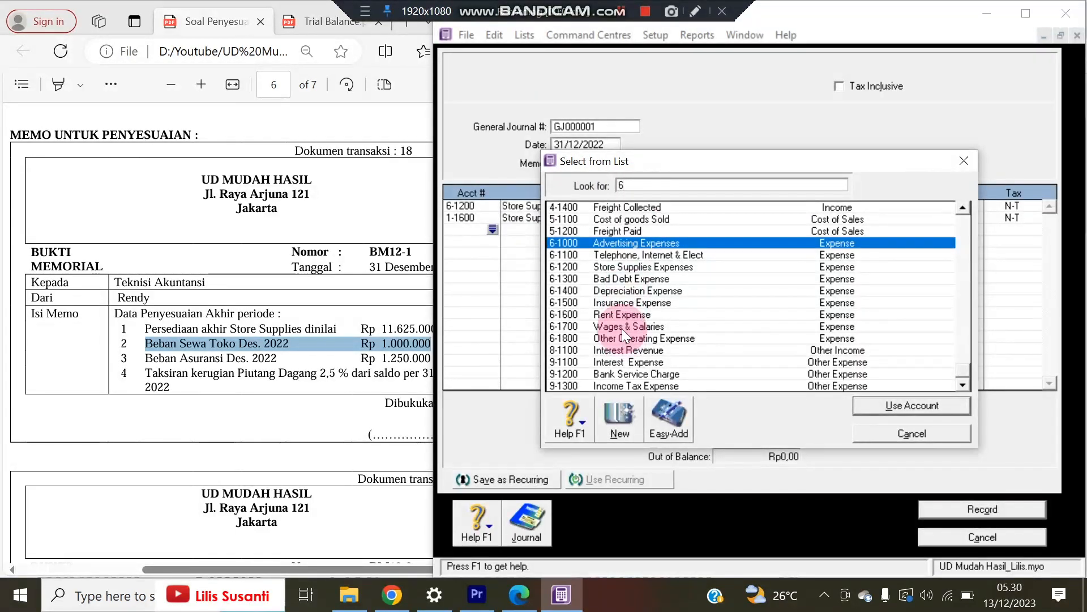
pyautogui.click(622, 313)
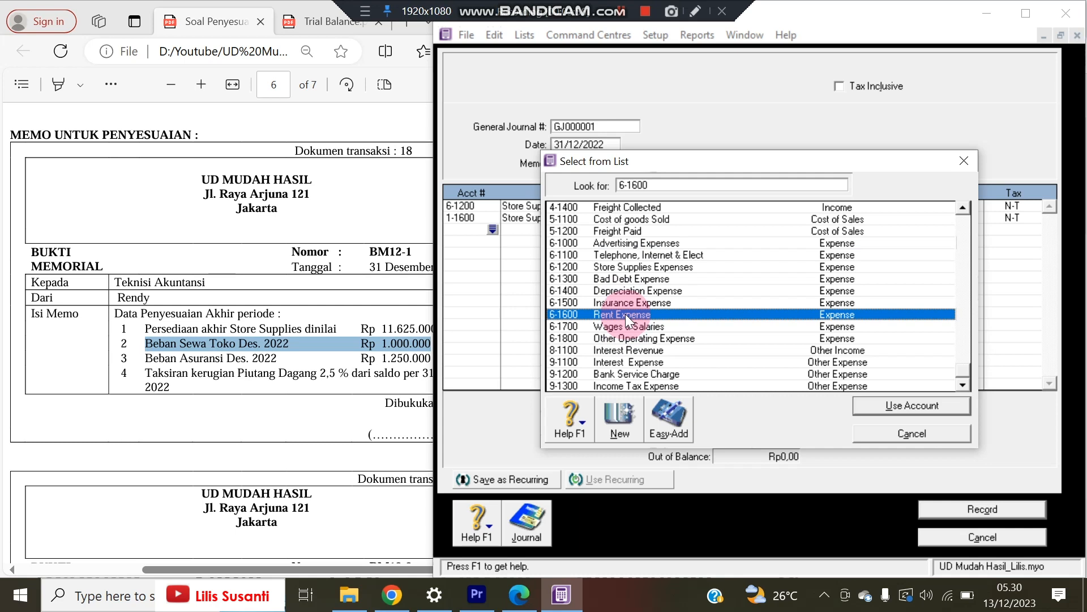
pyautogui.doubleClick(625, 314)
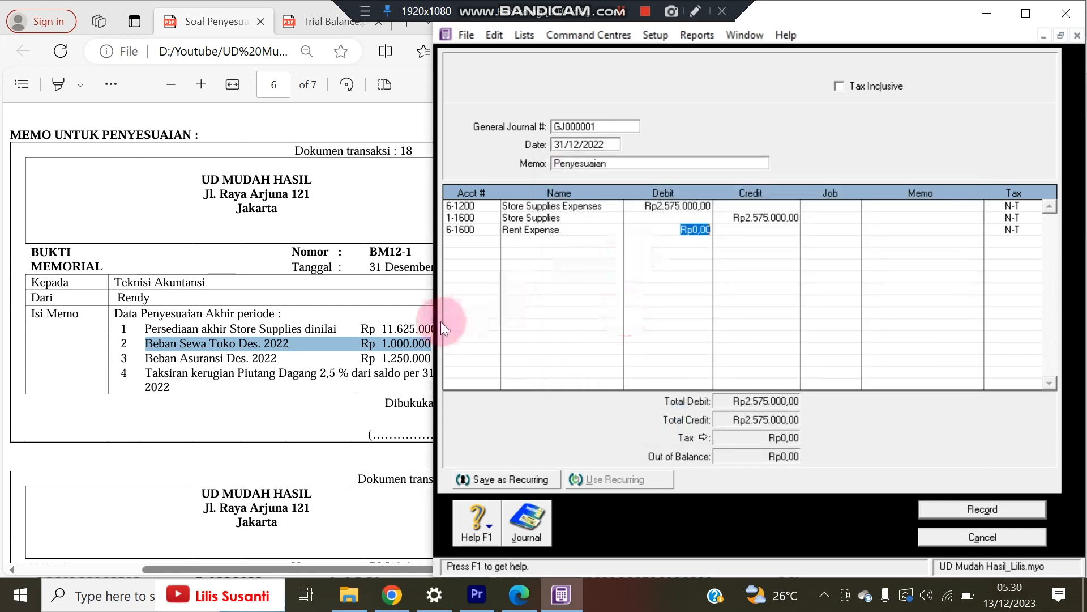
# - Set the Rent Expense debit to 1000000
pyautogui.write('100')
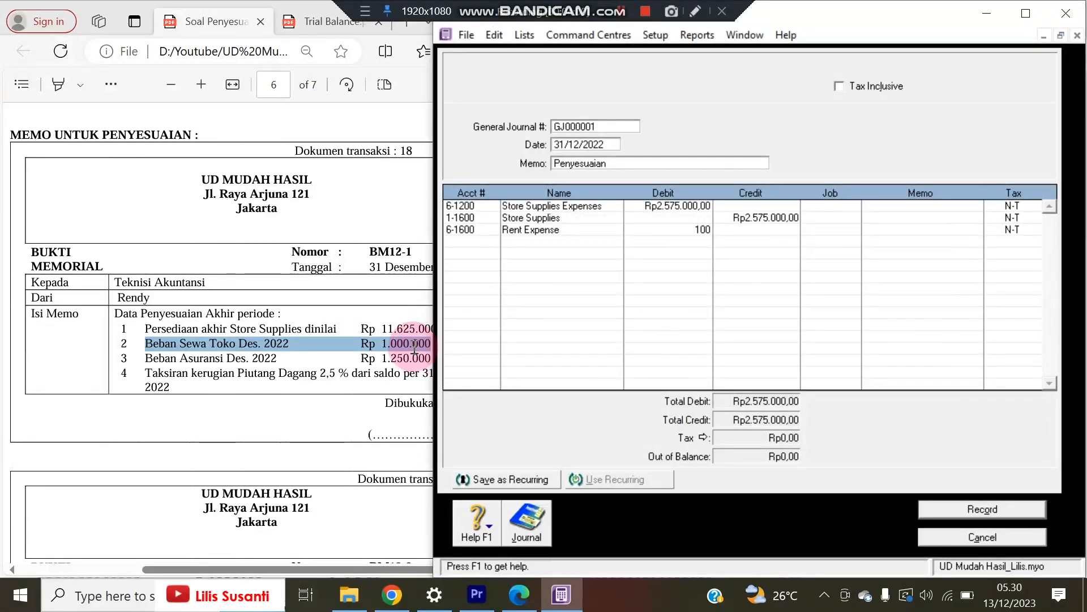
pyautogui.write('0000')
pyautogui.press('Tab')
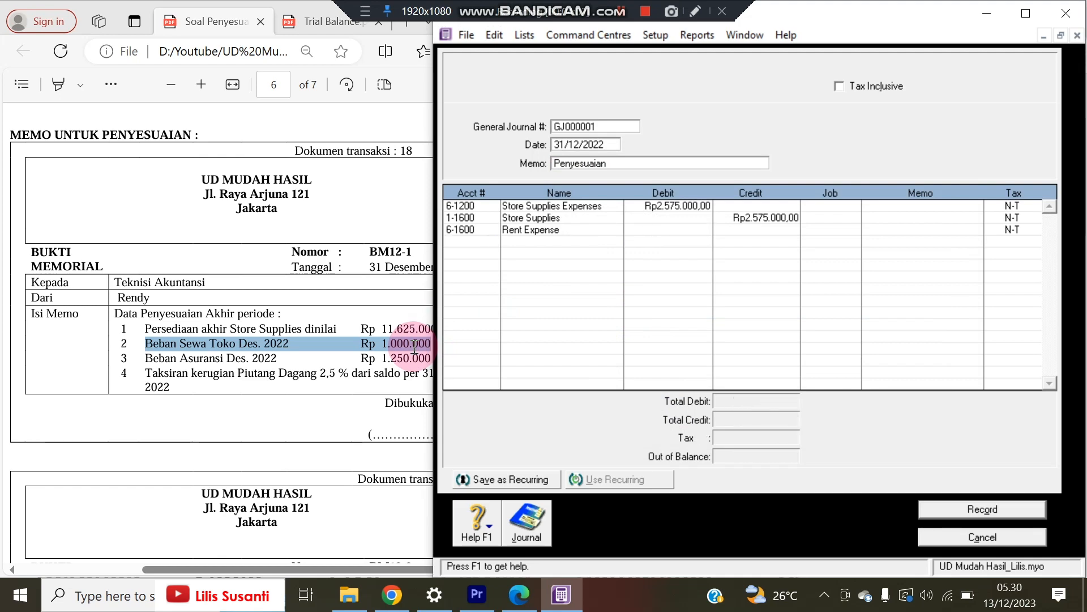
# - Add account 1-1800 Prepaid Rent to the fourth journal line with a credit of Rp1.000.000
pyautogui.press('Tab')
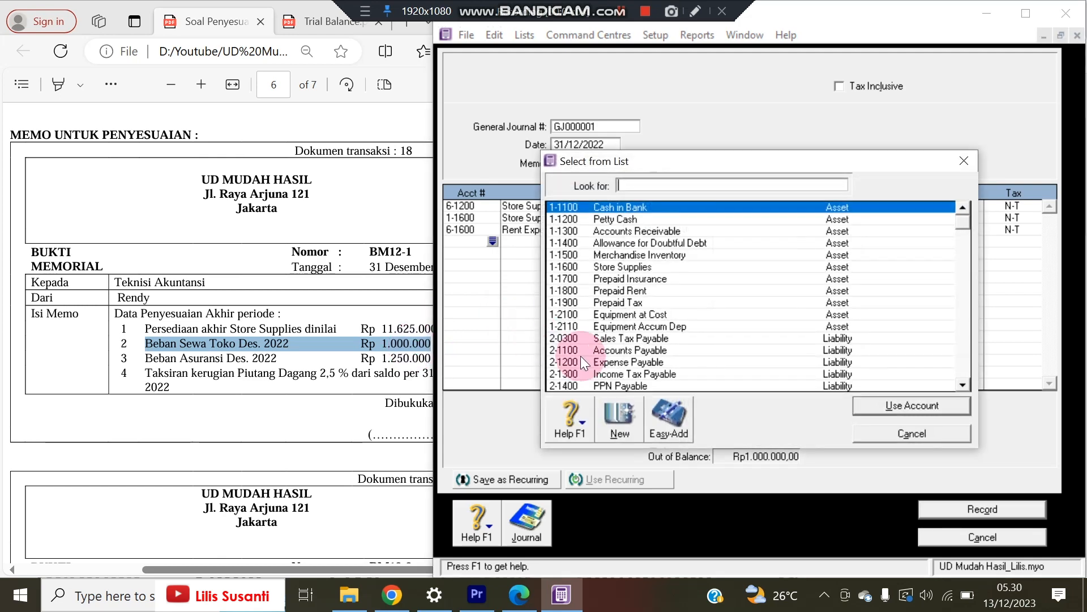
pyautogui.doubleClick(620, 290)
pyautogui.press('Tab')
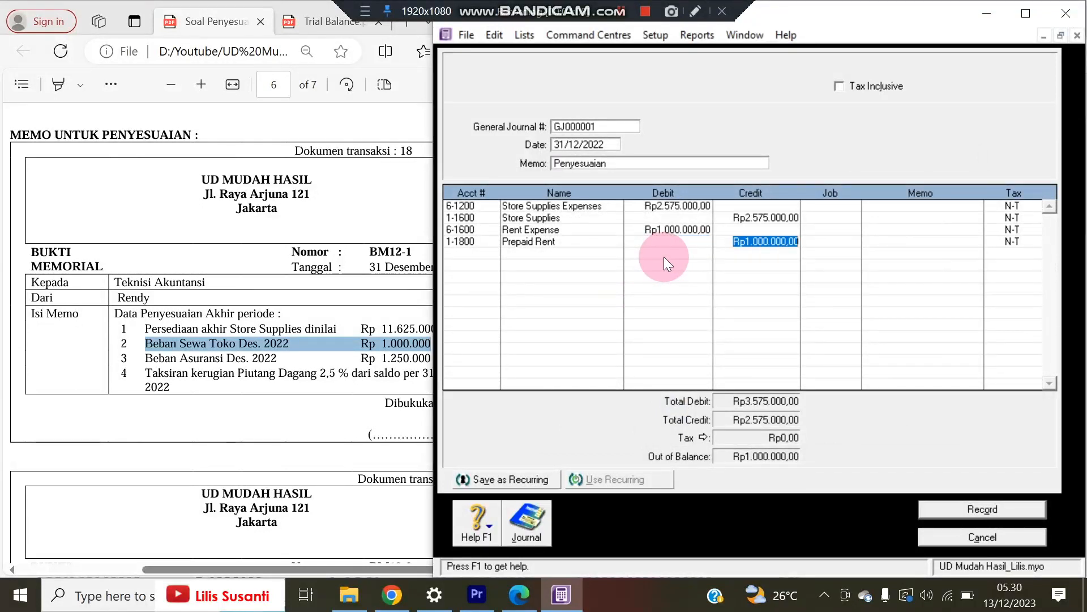
pyautogui.press('Tab')
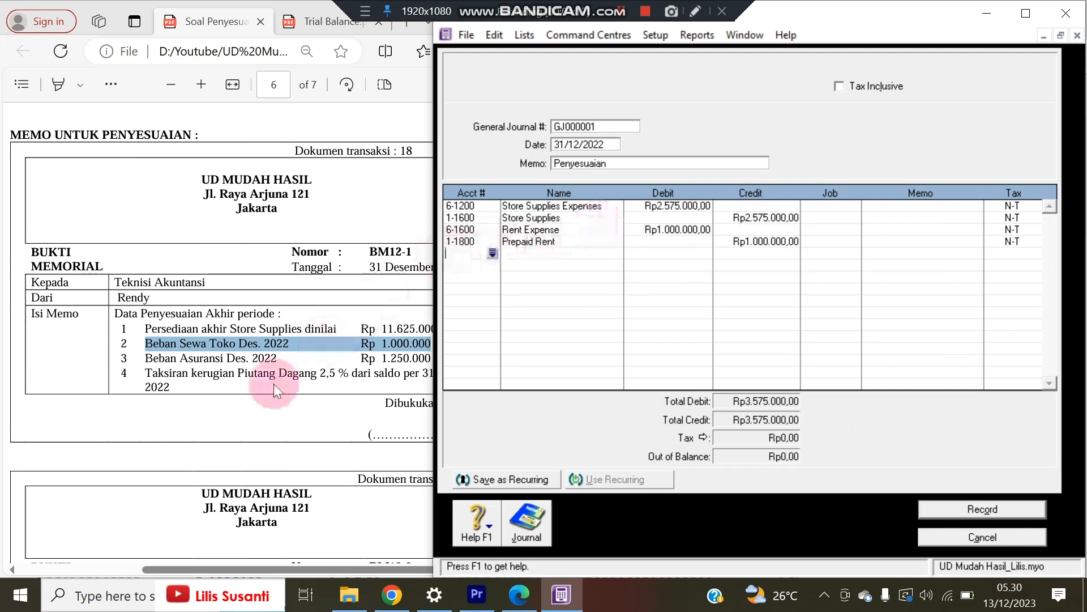
# - Mark the December 2022 insurance item in memo BM12-1 and add account 6-1500 Insurance Expense to the fifth journal line
pyautogui.click(278, 358)
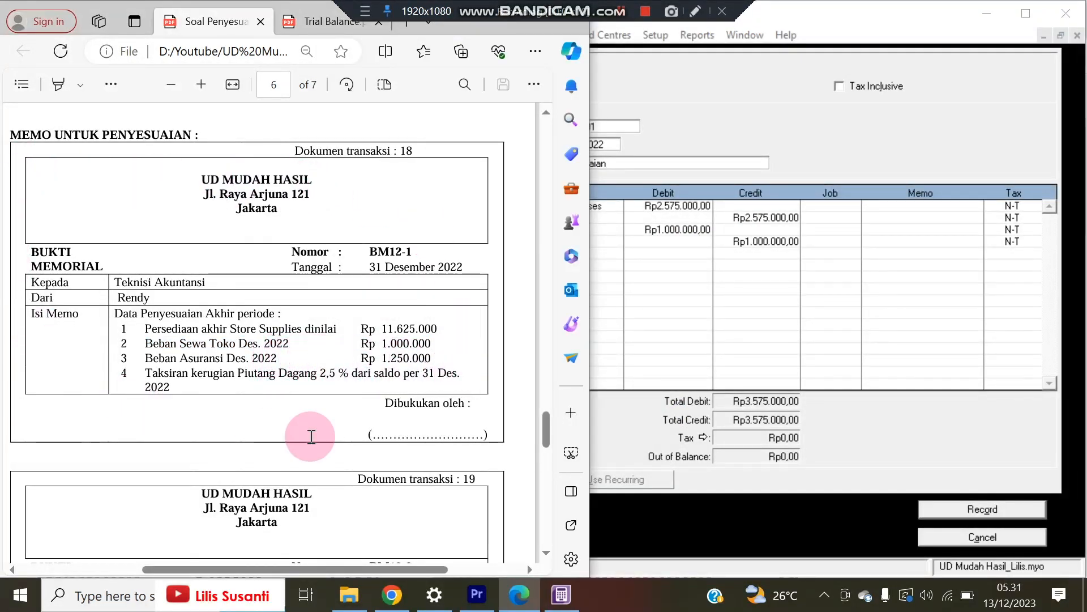
pyautogui.click(668, 250)
pyautogui.click(482, 254)
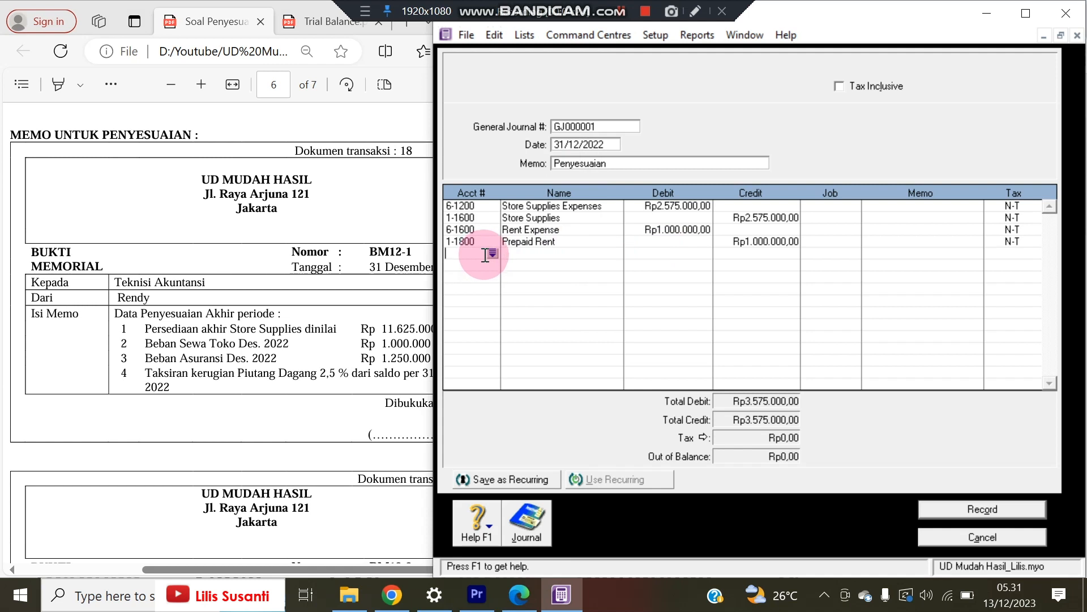
pyautogui.moveTo(165, 358); pyautogui.dragTo(430, 355)
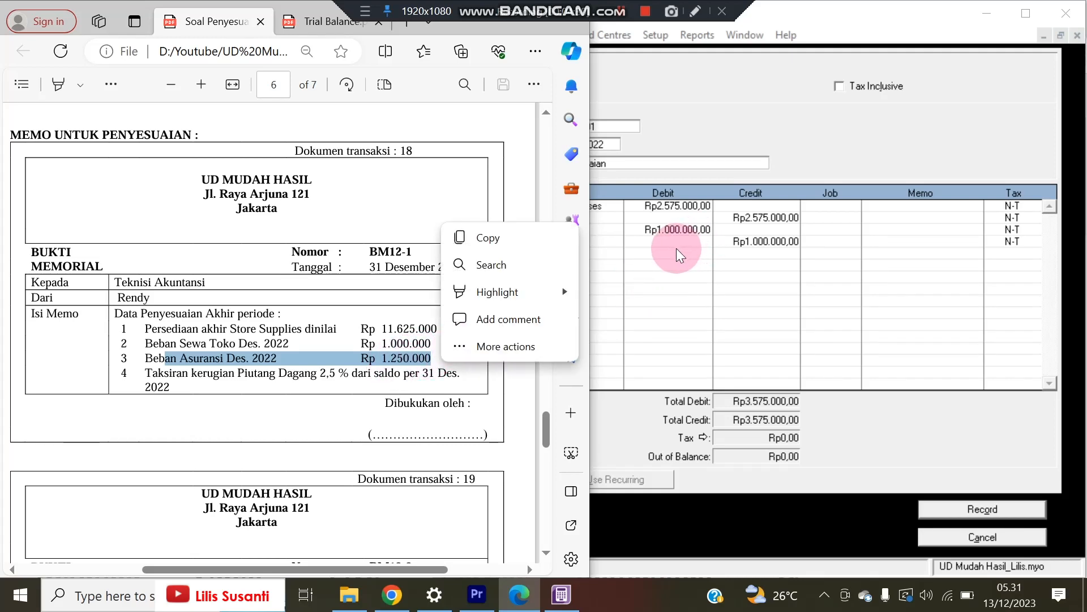
pyautogui.click(676, 248)
pyautogui.click(485, 252)
pyautogui.click(492, 252)
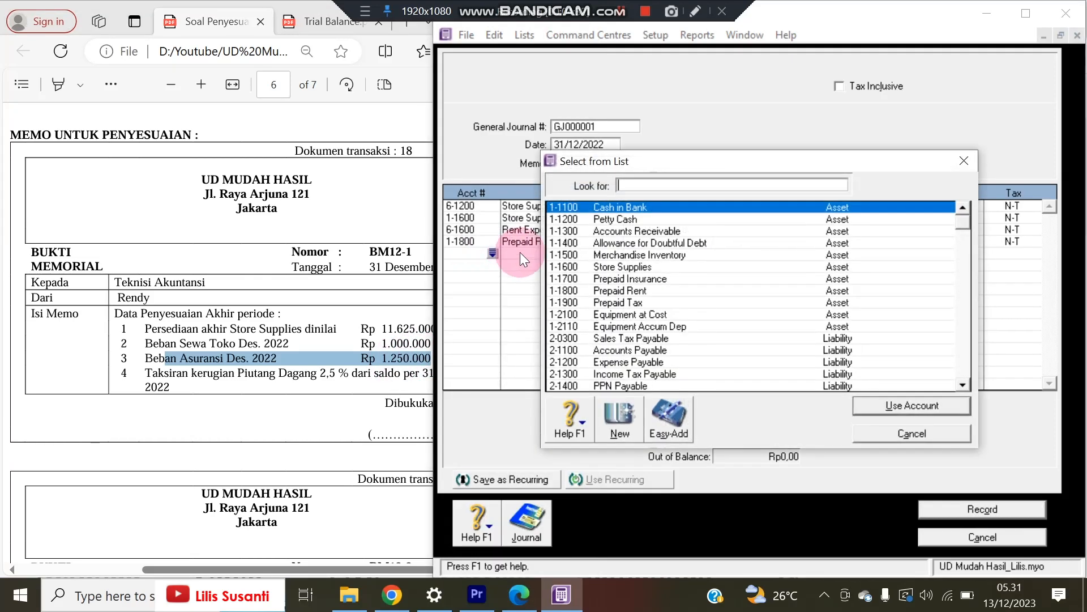
pyautogui.write('6')
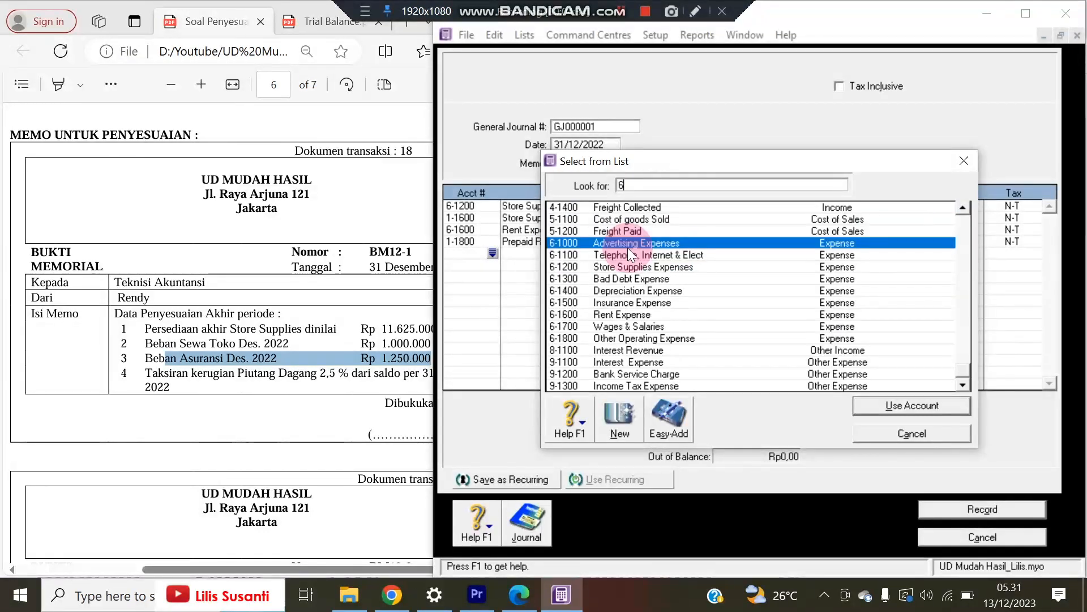
pyautogui.click(626, 304)
pyautogui.doubleClick(627, 303)
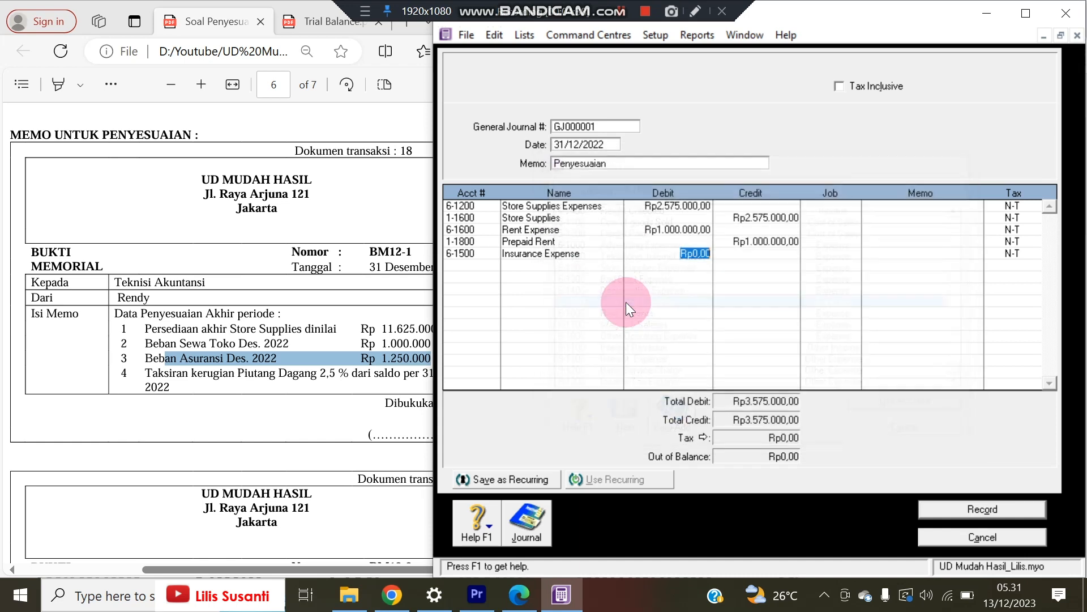
# - Set the Insurance Expense debit to Rp1.250.000
pyautogui.write('1')
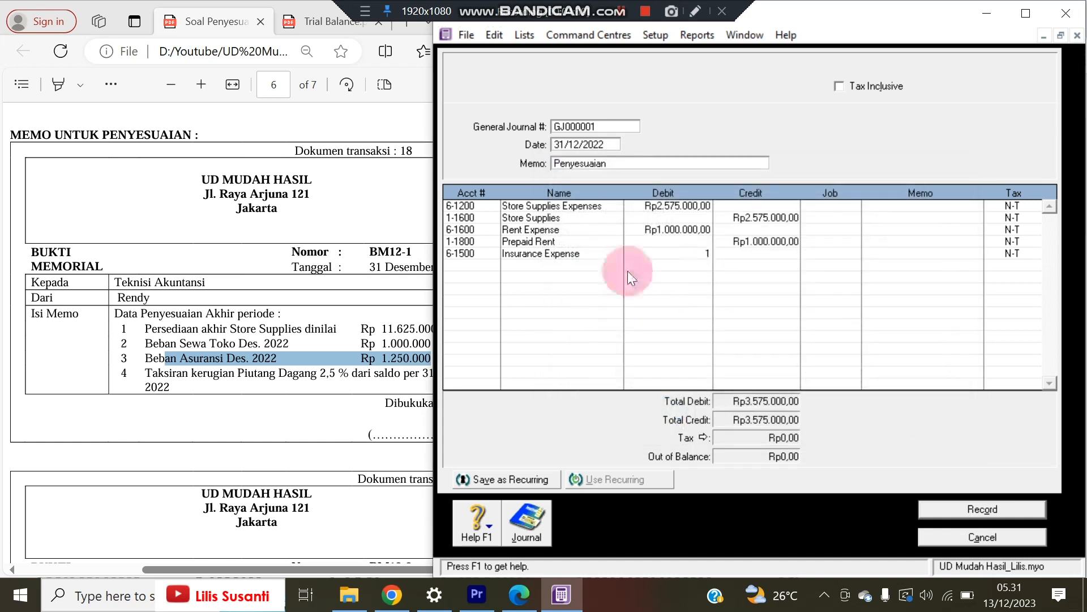
pyautogui.write('.250.00000')
pyautogui.press('Return')
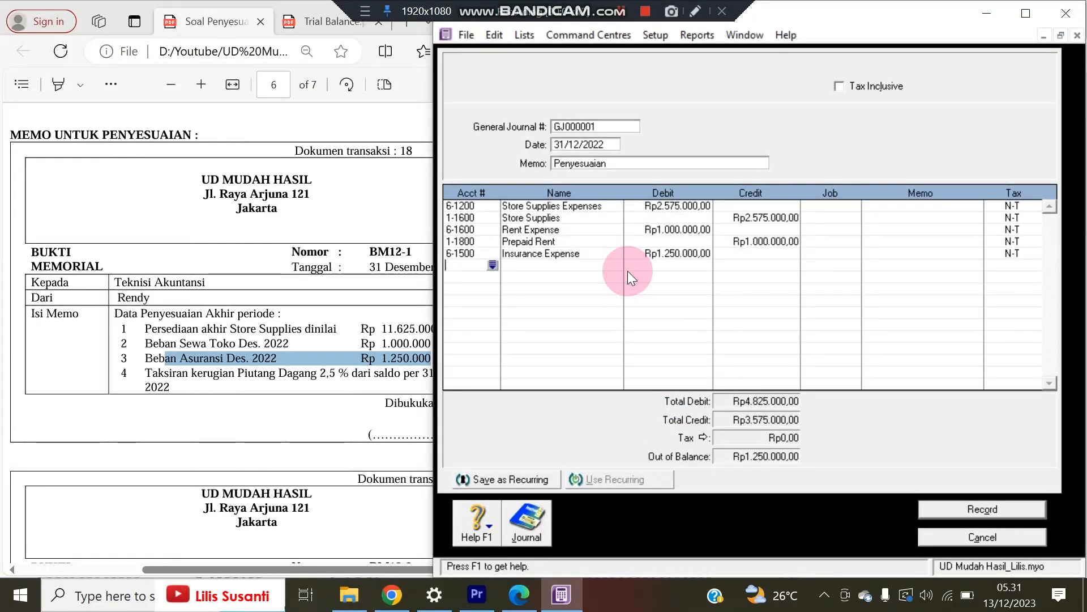
# - Add account 1-1700 Prepaid Insurance to the sixth journal line with a credit of Rp1.250.000
pyautogui.click(492, 264)
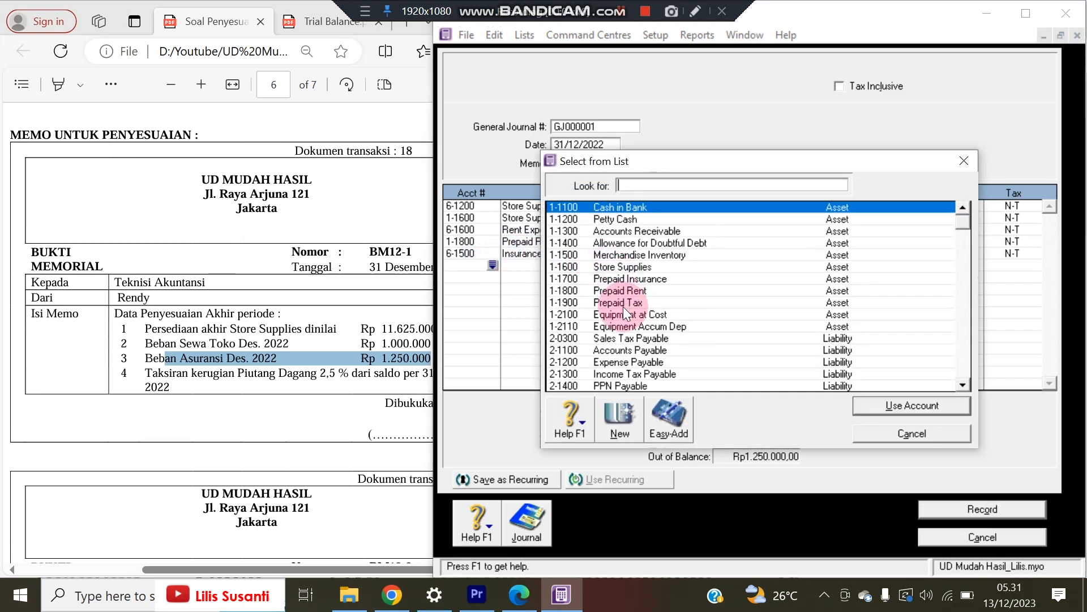
pyautogui.write('1-1700')
pyautogui.doubleClick(623, 279)
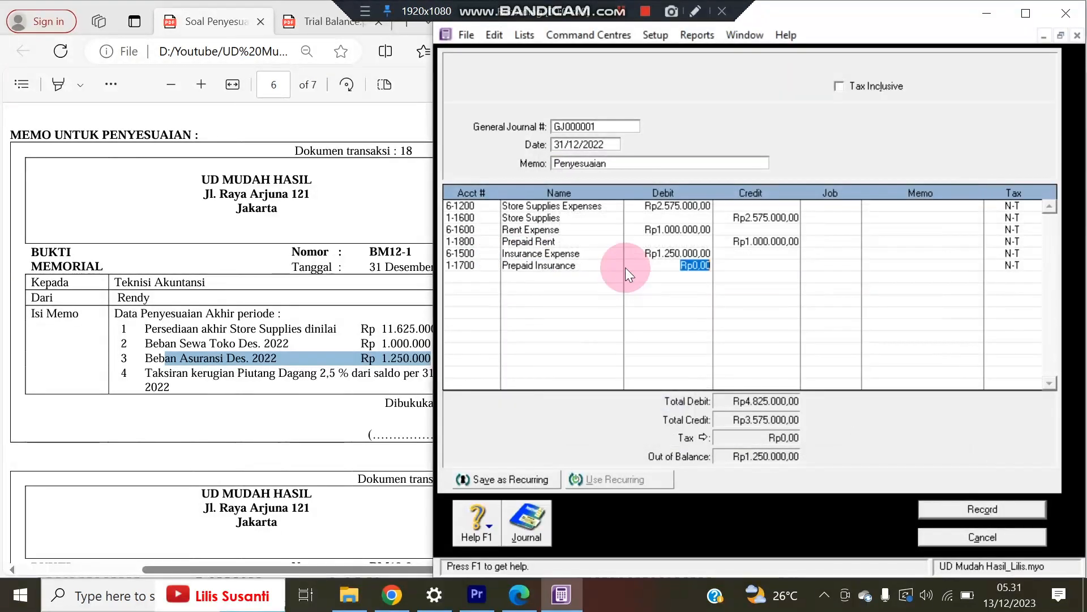
pyautogui.press('Tab')
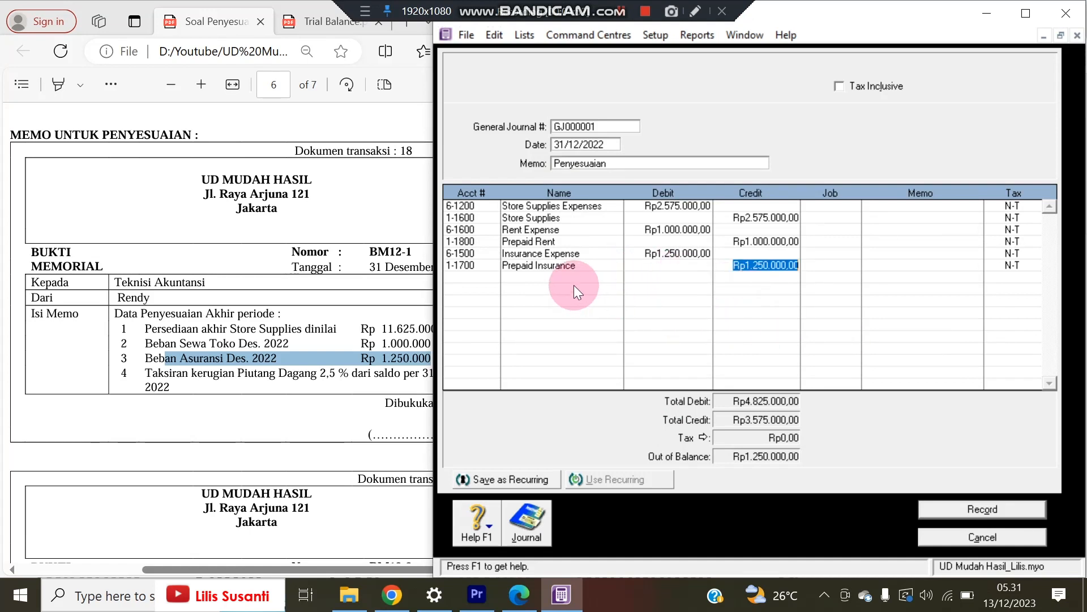
pyautogui.press('Return')
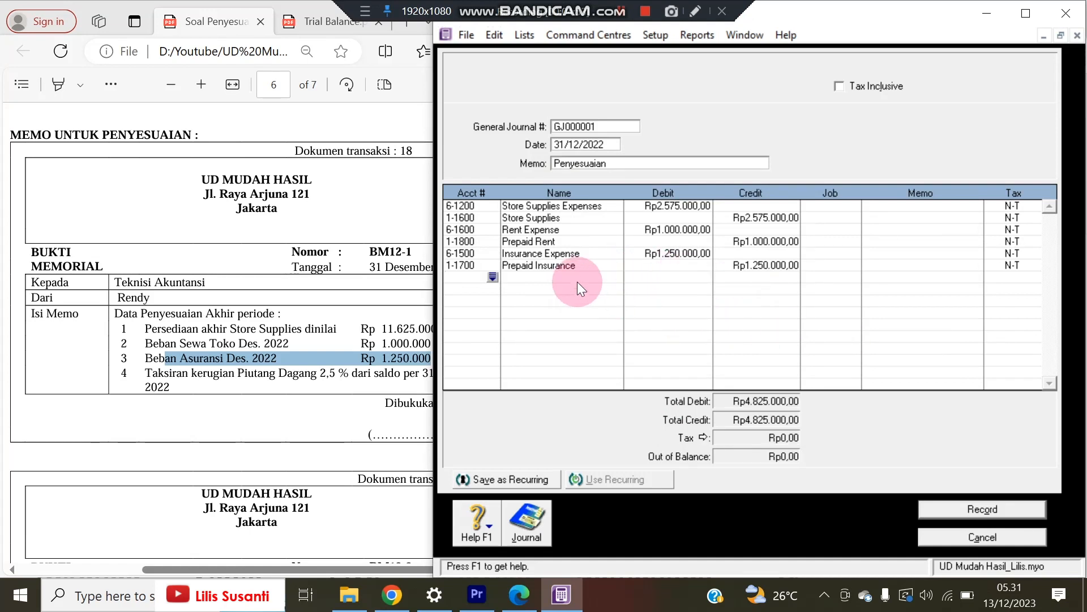
# - Mark the fourth item in memo BM12-1, the estimated trade receivables loss of 2,5 % of the December balance
pyautogui.click(204, 371)
pyautogui.moveTo(155, 373); pyautogui.dragTo(363, 377)
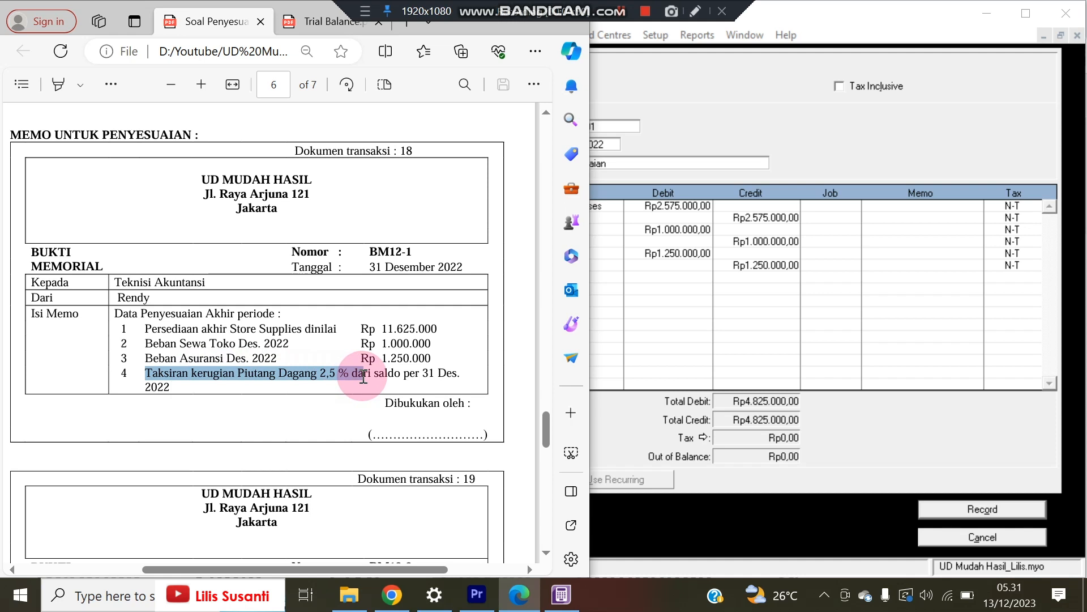
pyautogui.moveTo(363, 376); pyautogui.dragTo(440, 383)
pyautogui.click(419, 385)
pyautogui.click(704, 270)
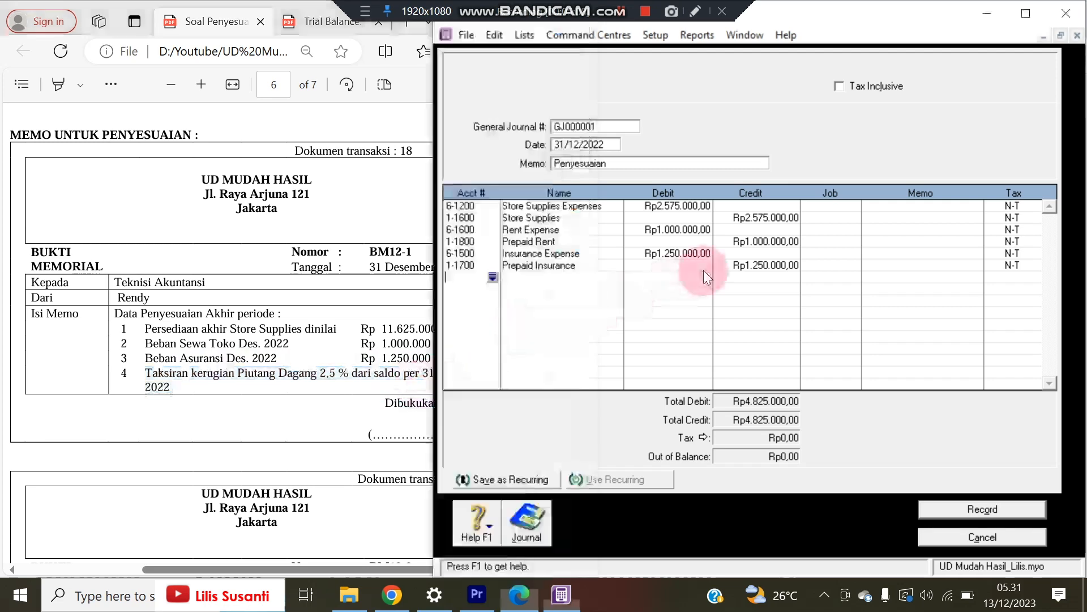
# - Add account 6-1300 Bad Debt Expense to the seventh journal line
pyautogui.click(492, 277)
pyautogui.click(655, 180)
pyautogui.write('6')
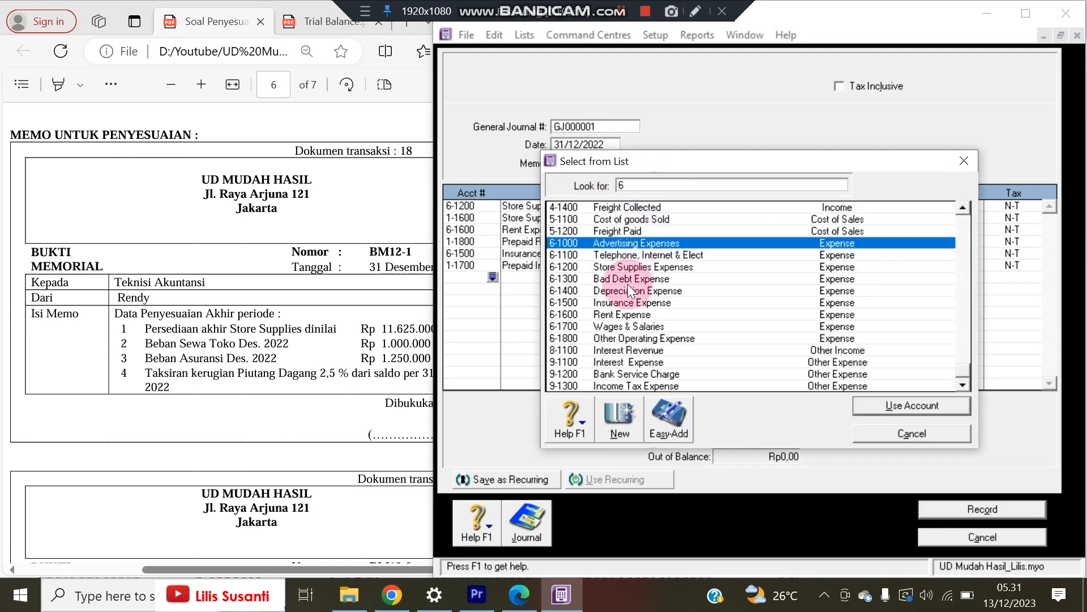
pyautogui.doubleClick(627, 280)
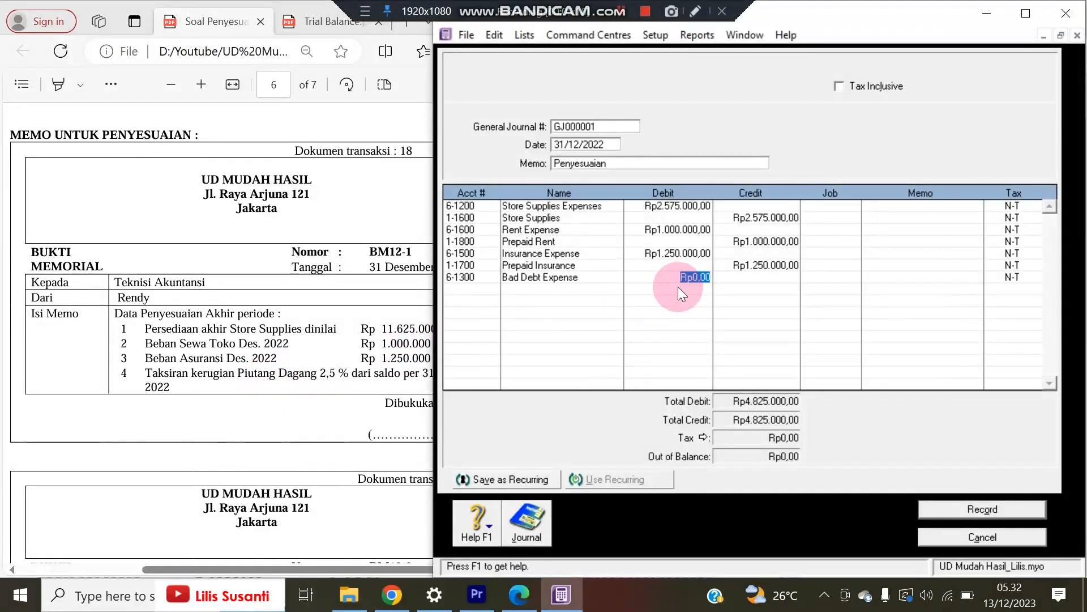
# - Open the calculator for the Bad Debt Expense debit and mark the Accounts Receivable YTD Debit in the Trial Balance
pyautogui.press('space')
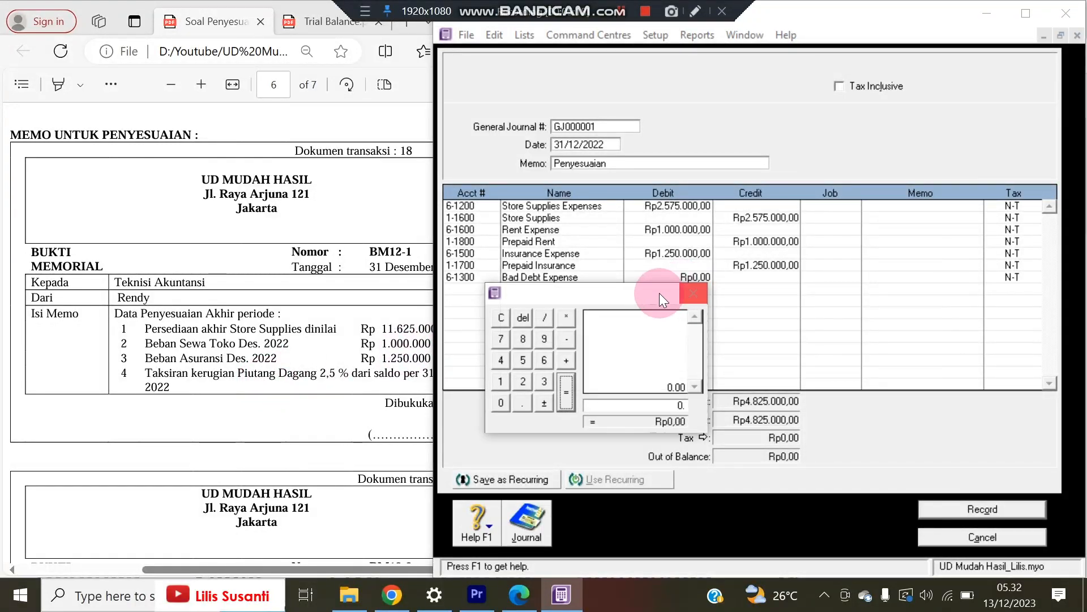
pyautogui.click(297, 23)
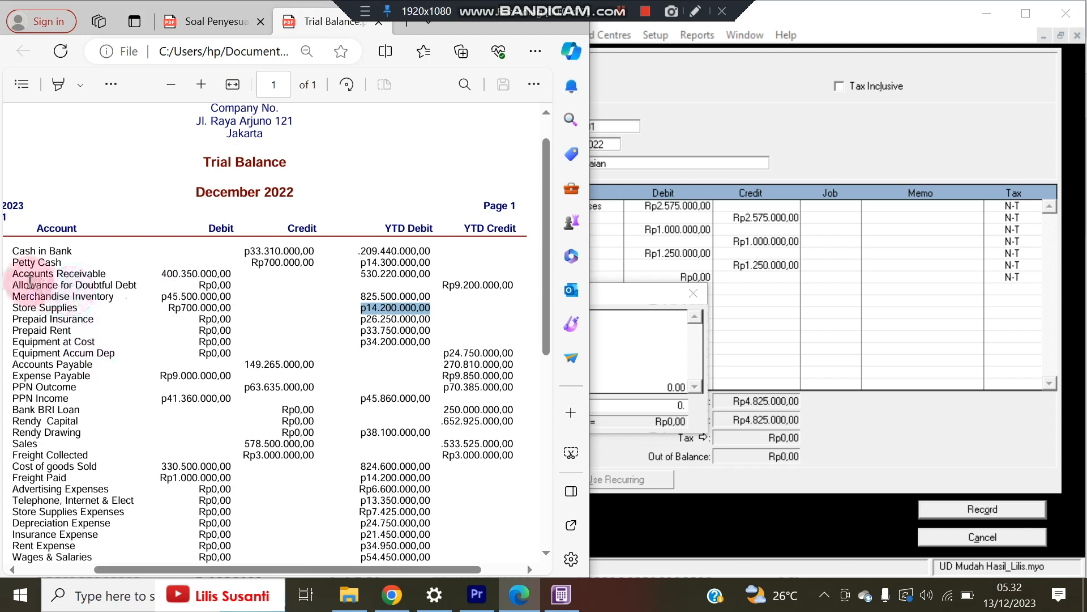
pyautogui.click(12, 276)
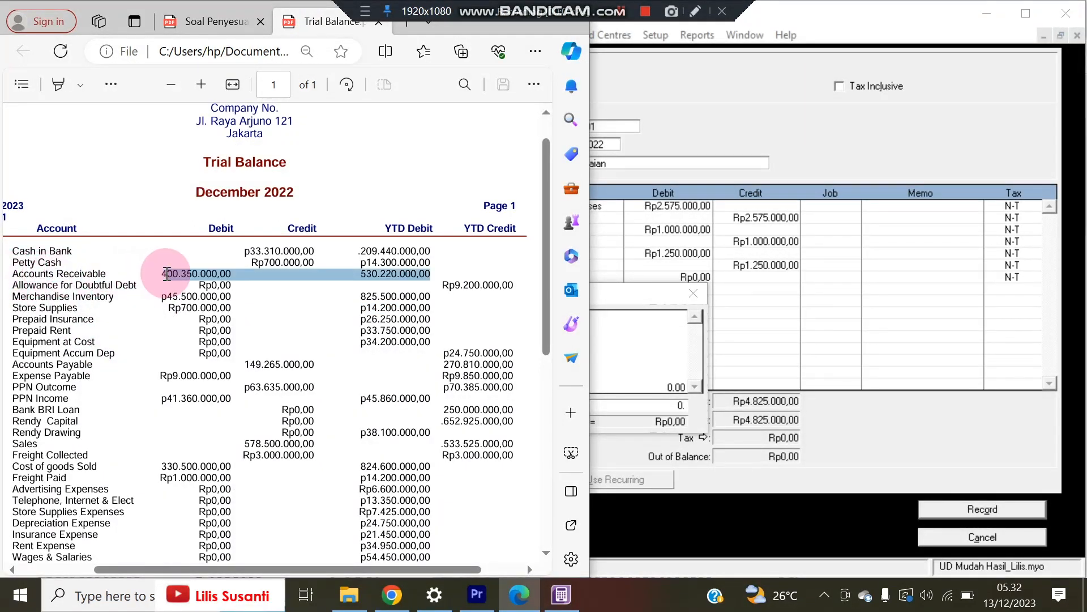
pyautogui.moveTo(180, 275); pyautogui.dragTo(431, 275)
pyautogui.click(367, 273)
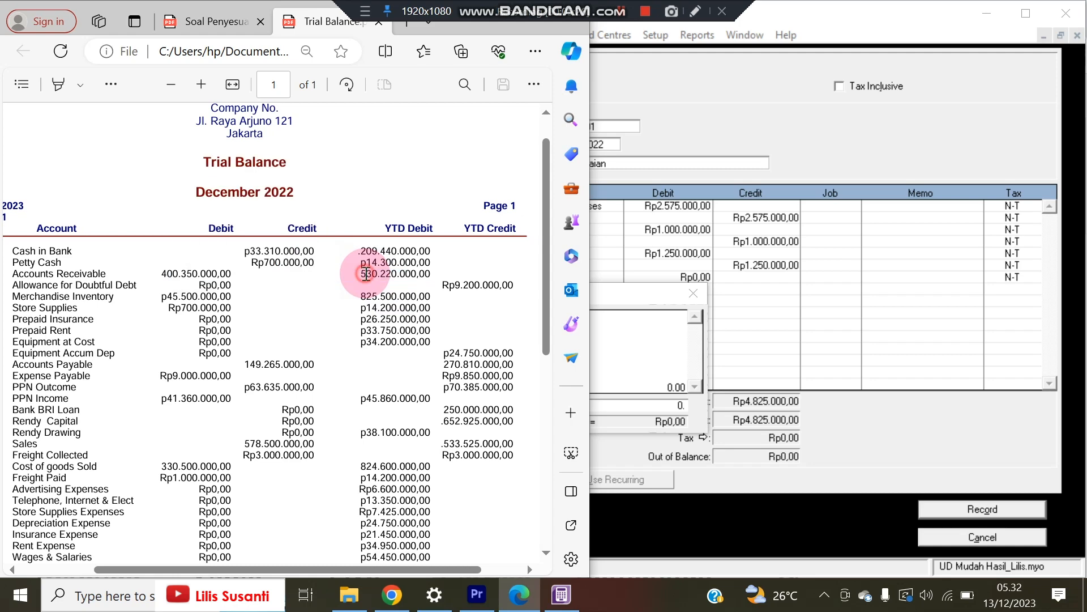
pyautogui.moveTo(367, 273); pyautogui.dragTo(430, 274)
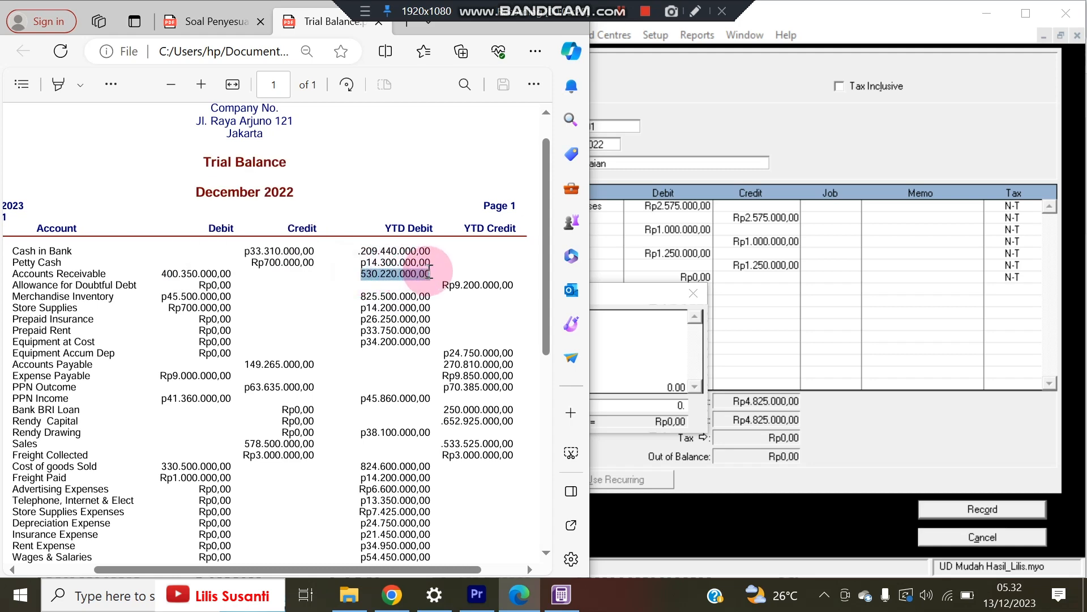
pyautogui.click(643, 330)
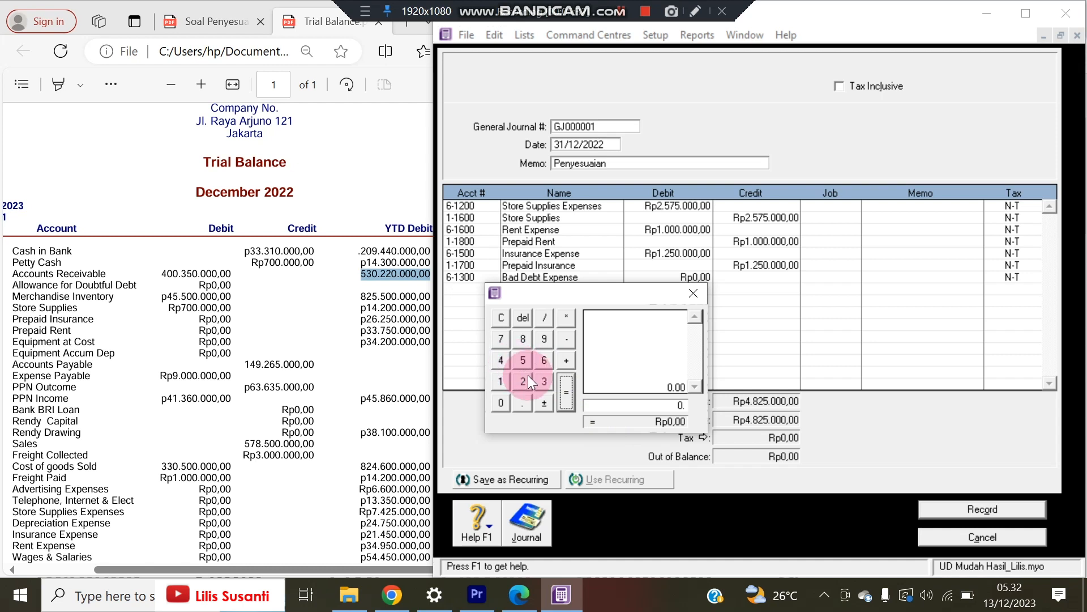
# - Calculate 530220000 times 0.025 as the Bad Debt Expense debit, checking the percentage in memo BM12-1
pyautogui.click(496, 320)
pyautogui.write('5')
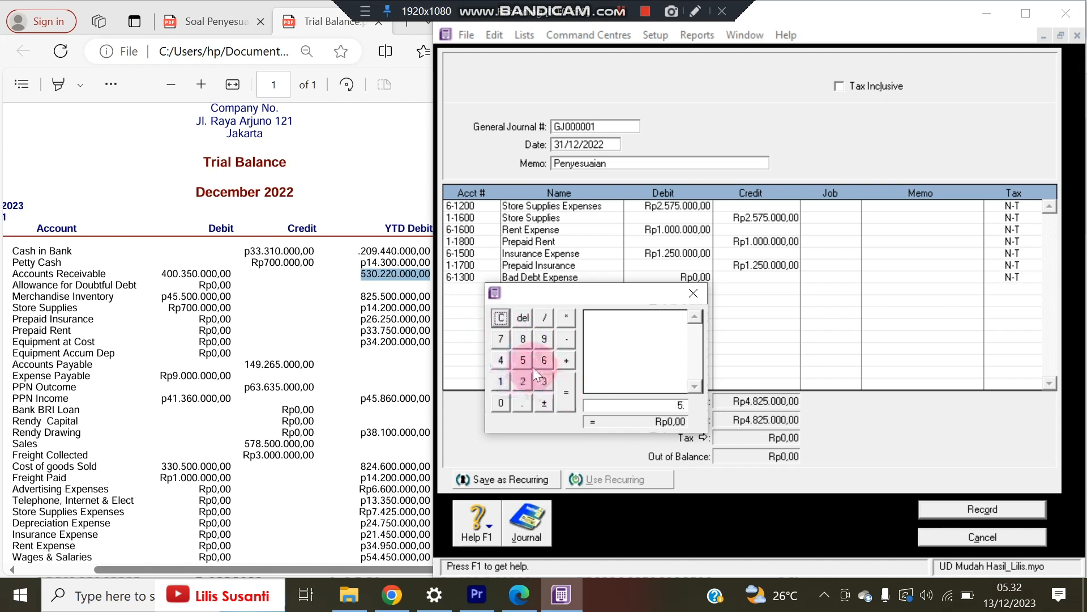
pyautogui.write('3')
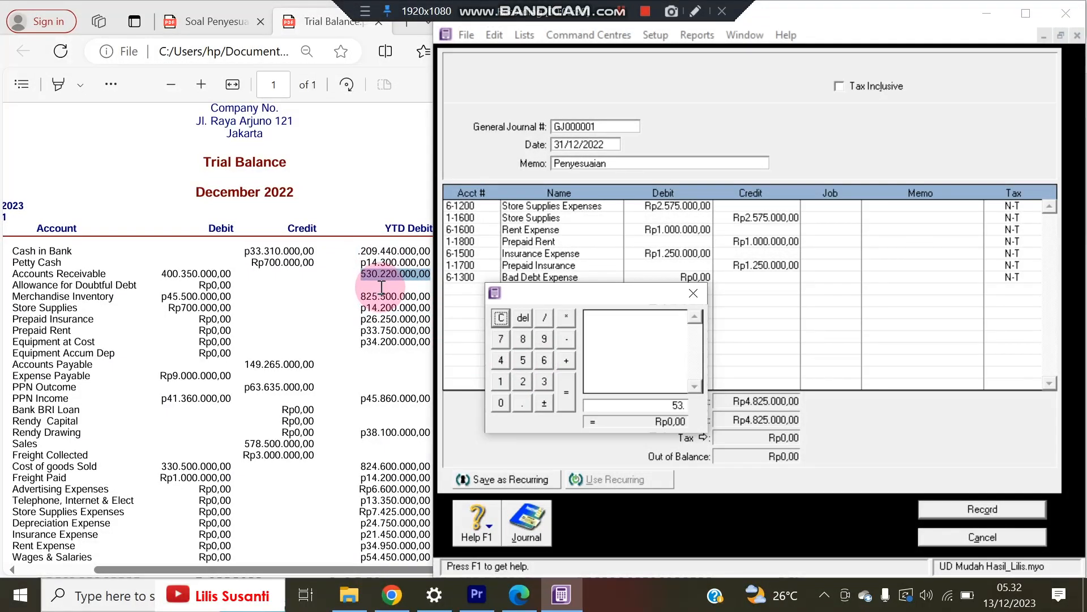
pyautogui.write('0')
pyautogui.write('220000')
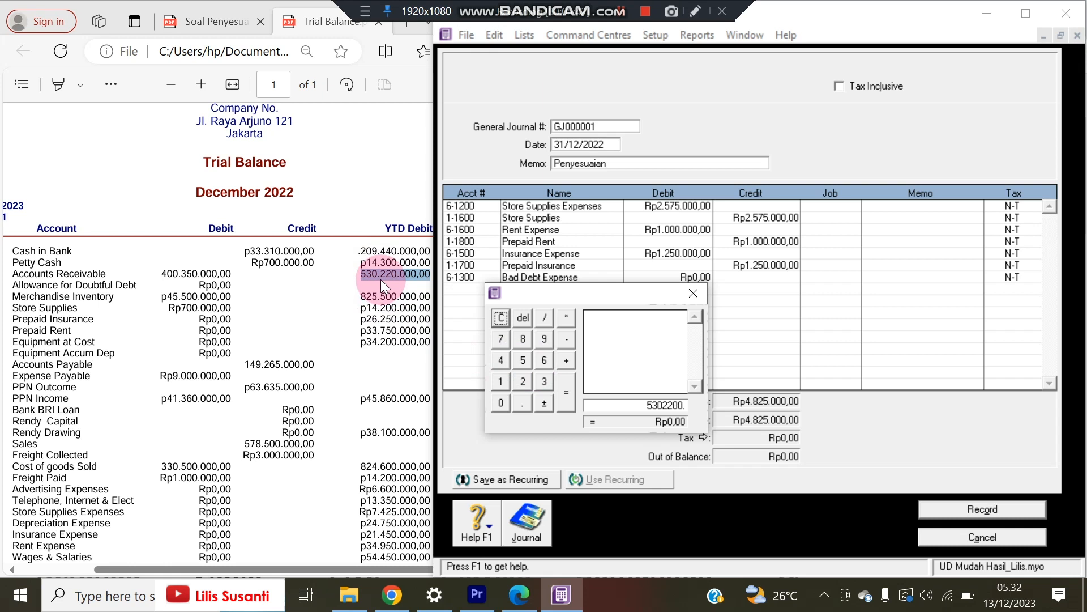
pyautogui.click(563, 323)
pyautogui.click(563, 321)
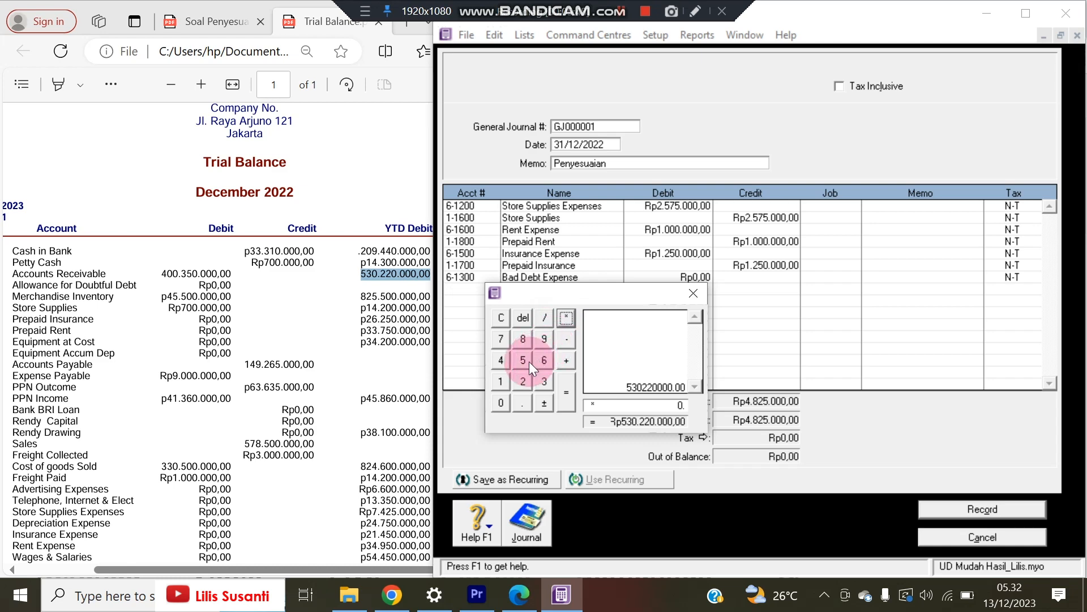
pyautogui.click(215, 22)
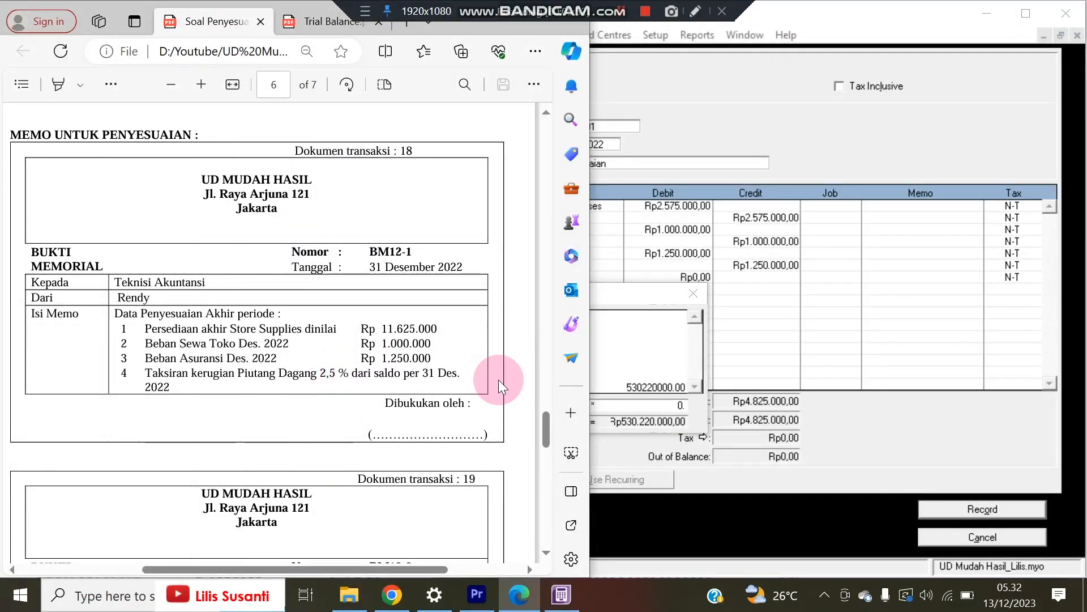
pyautogui.click(612, 352)
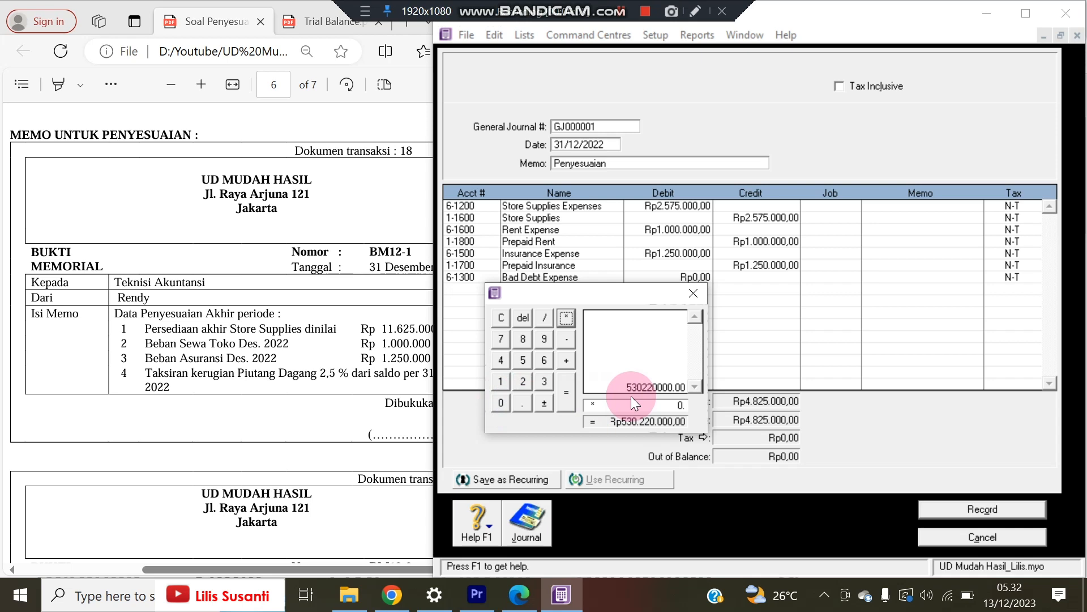
pyautogui.write('025')
pyautogui.click(570, 399)
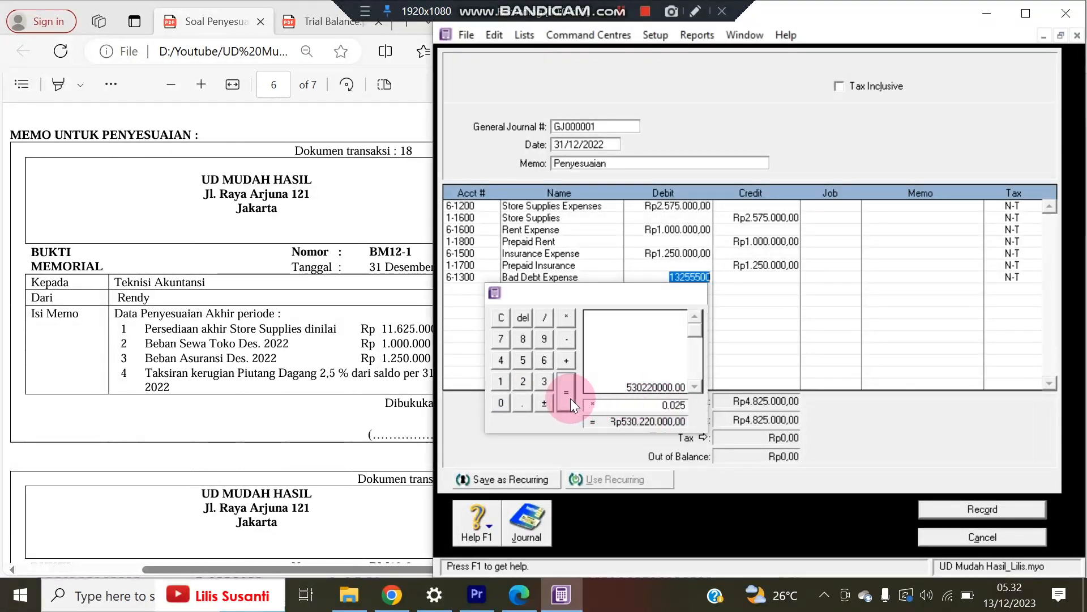
# - Subtract the Allowance for Doubtful Debt balance of 9200000 in the Trial Balance from the Bad Debt Expense debit
pyautogui.click(681, 276)
pyautogui.moveTo(669, 278); pyautogui.dragTo(726, 280)
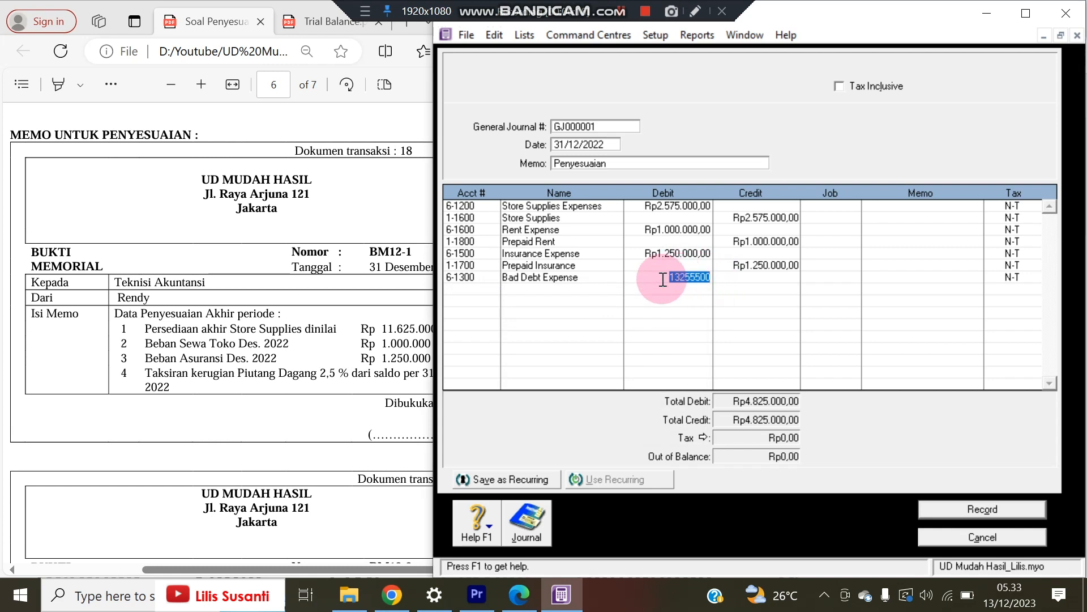
pyautogui.press('space')
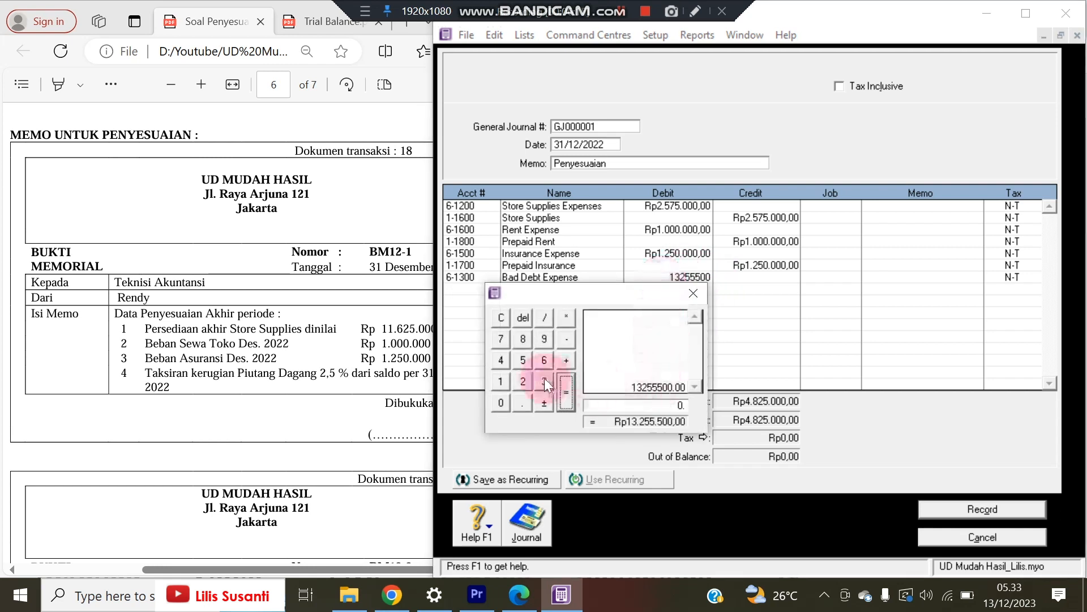
pyautogui.click(566, 340)
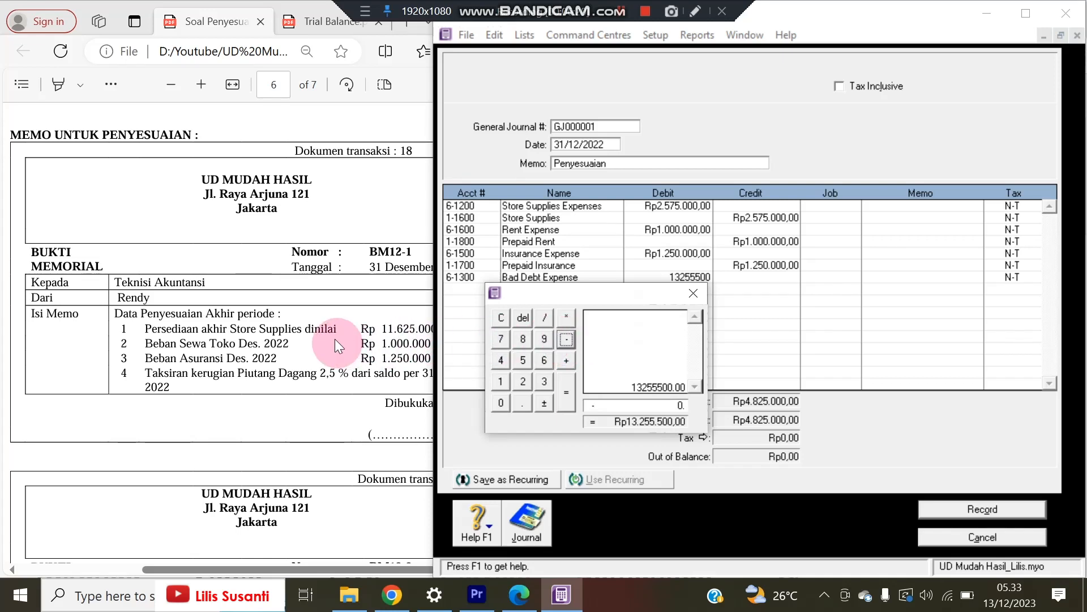
pyautogui.click(283, 26)
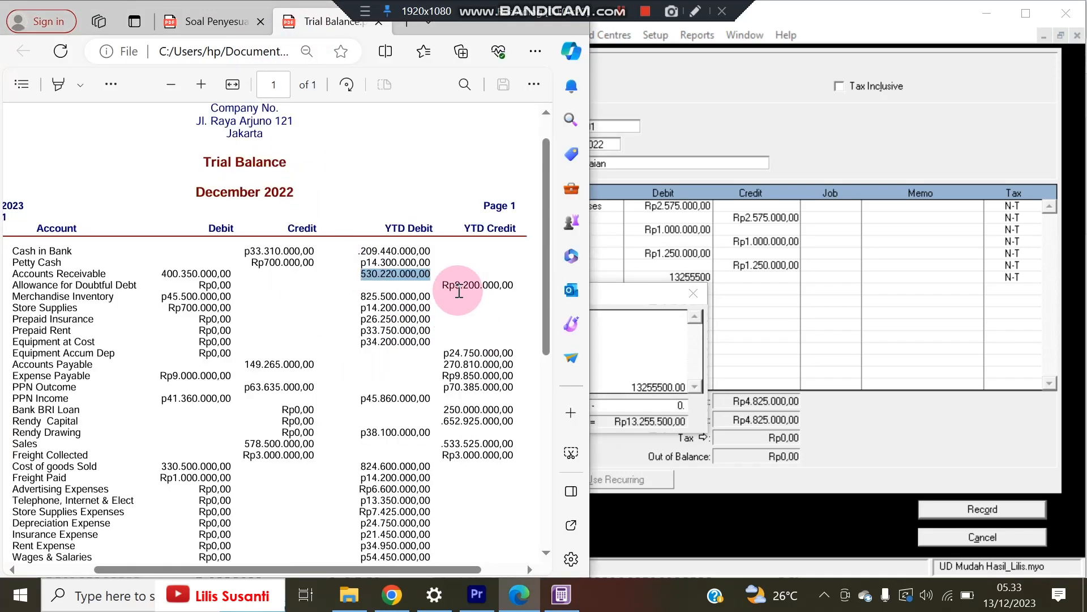
pyautogui.moveTo(457, 291); pyautogui.dragTo(505, 287)
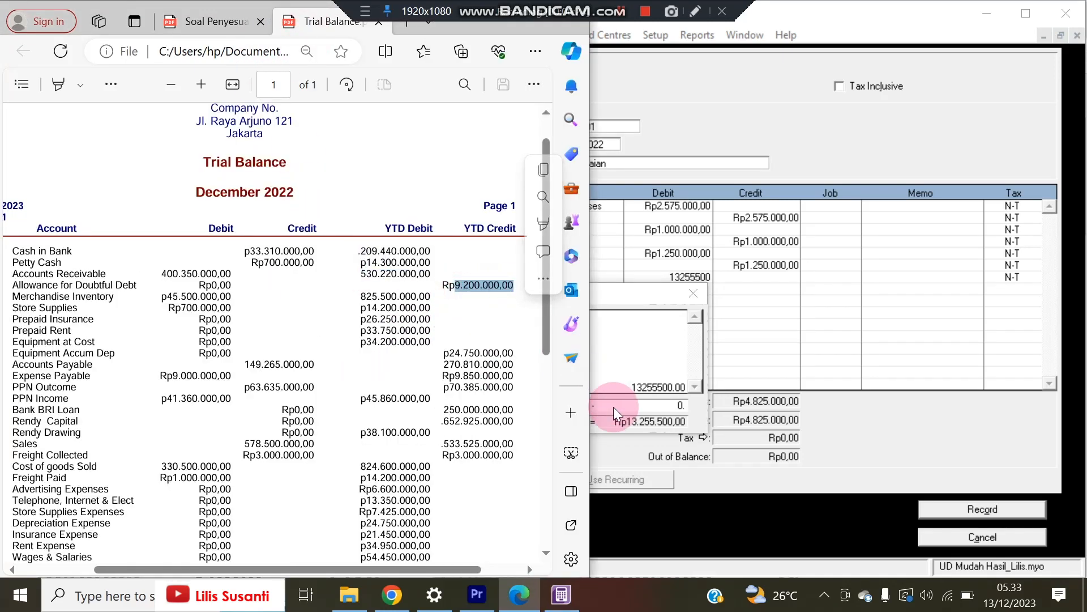
pyautogui.click(613, 407)
pyautogui.write('9')
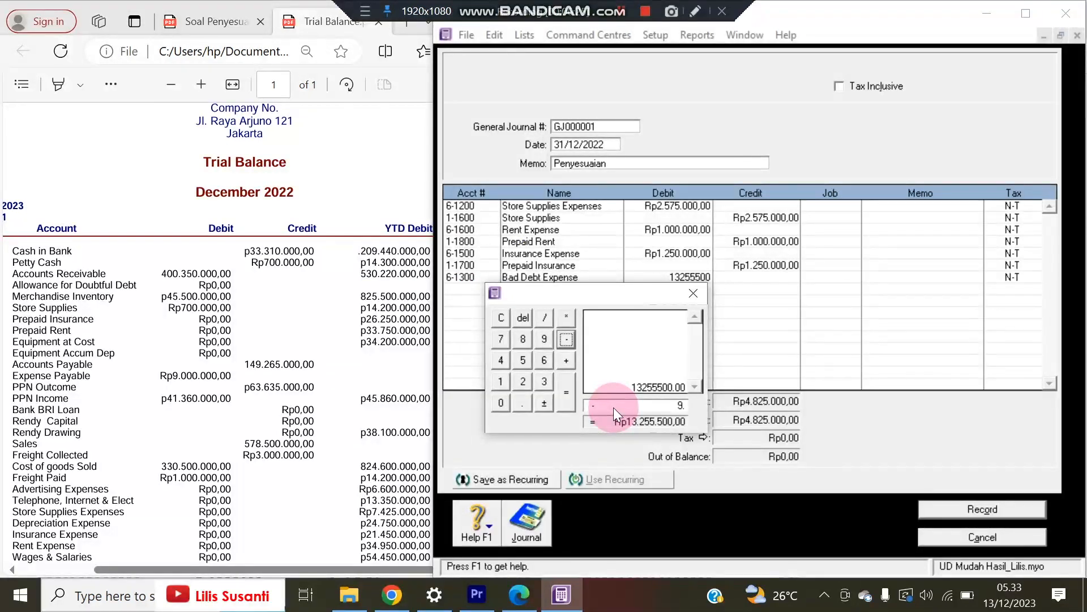
pyautogui.write('200000')
pyautogui.press('Return')
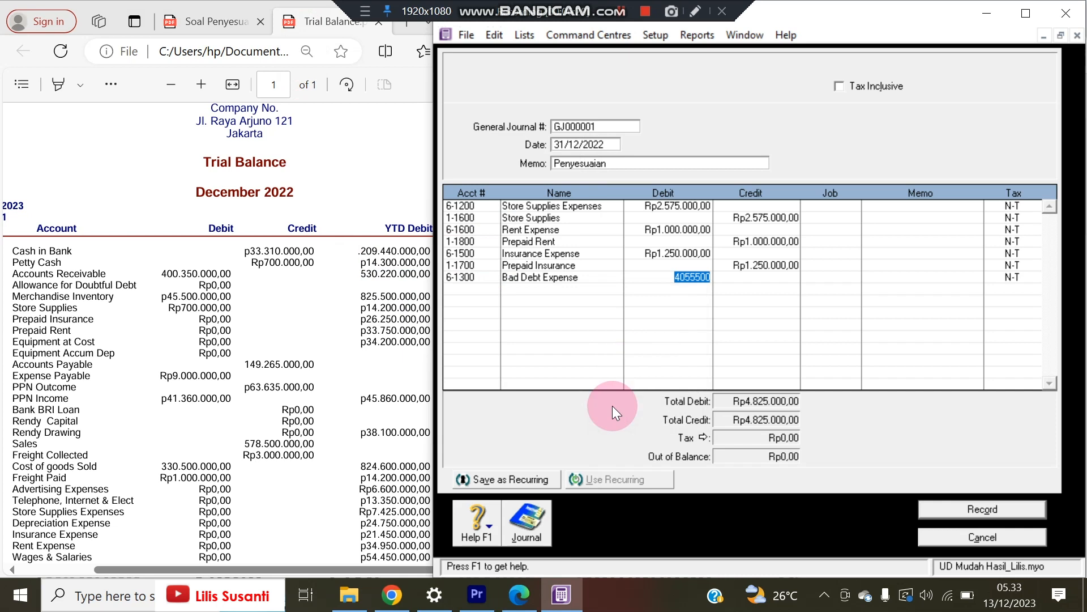
pyautogui.click(620, 358)
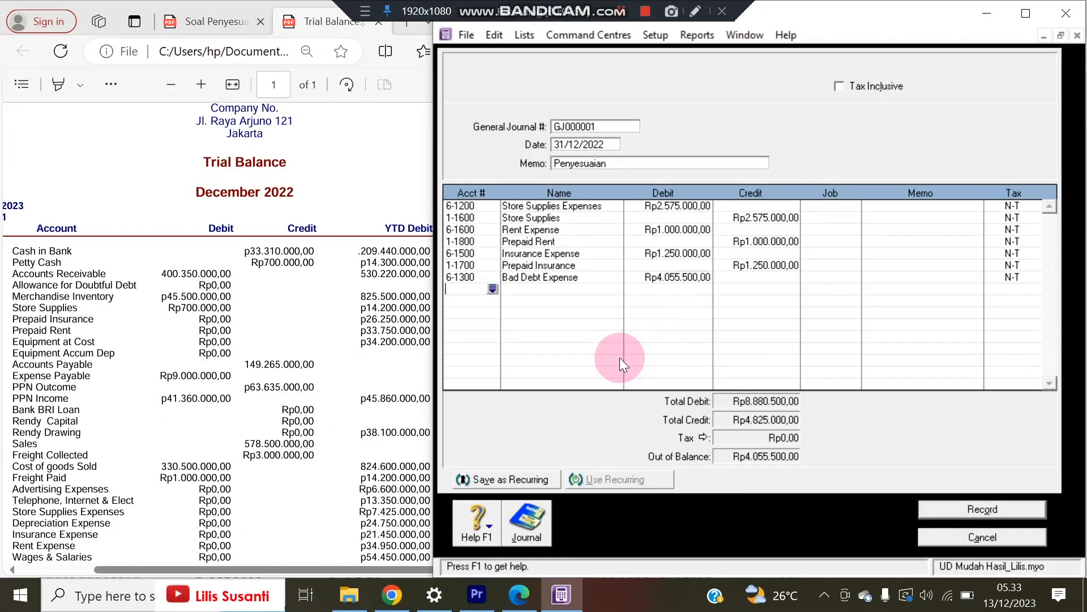
# - Review the Accounts Receivable and Allowance for Doubtful Debt balances in the Trial Balance against the Bad Debt Expense debit
pyautogui.click(370, 277)
pyautogui.moveTo(361, 274); pyautogui.dragTo(429, 271)
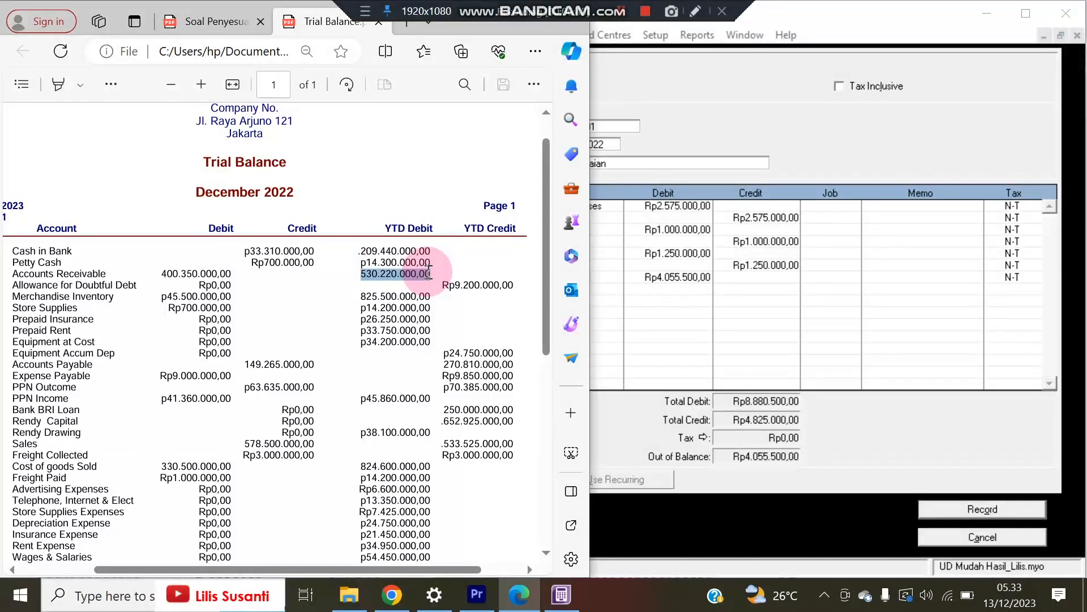
pyautogui.click(399, 277)
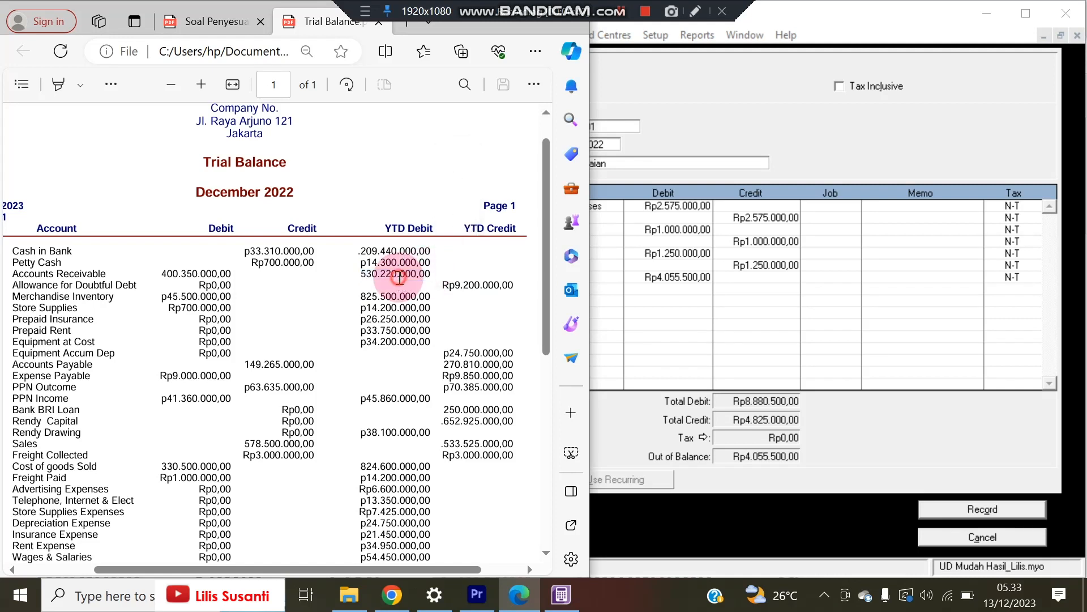
pyautogui.moveTo(360, 274); pyautogui.dragTo(430, 275)
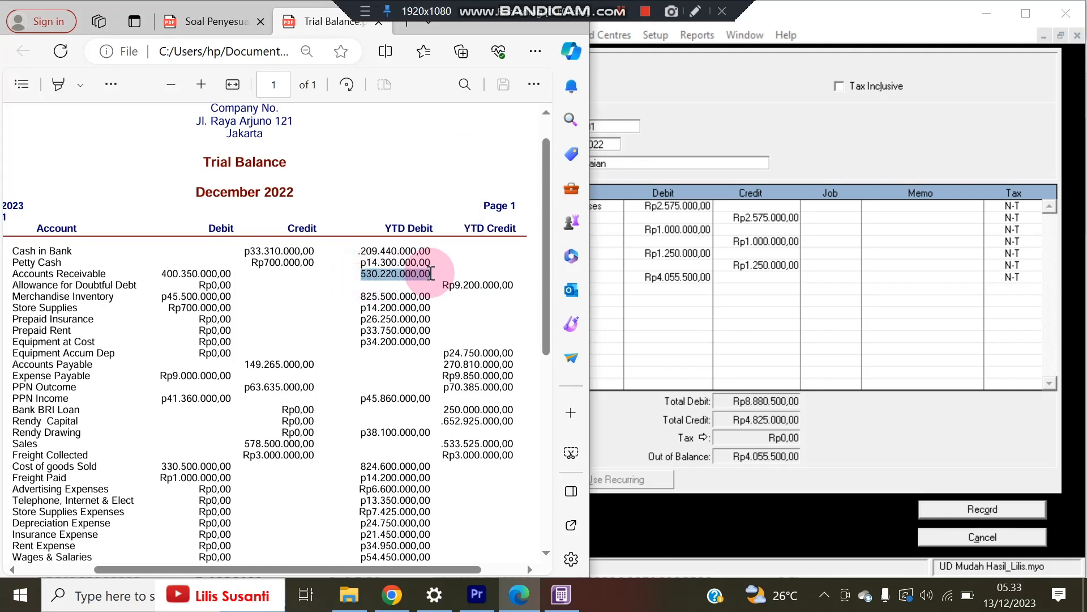
pyautogui.moveTo(451, 288); pyautogui.dragTo(504, 286)
pyautogui.click(668, 277)
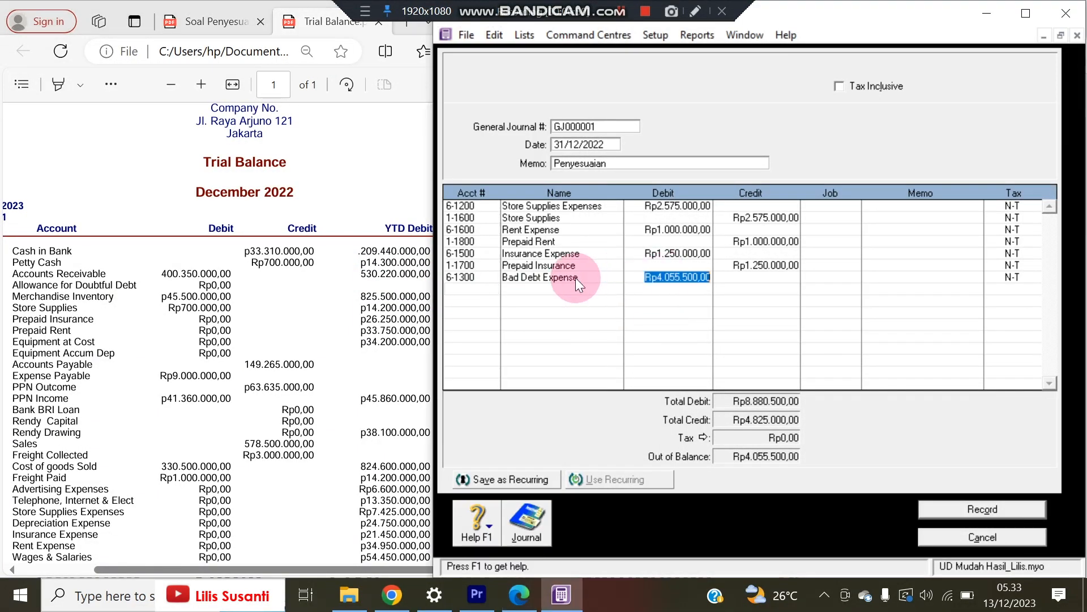
# - Add the account 1-1400 Allowance for Doubtful Debt line below Bad Debt Expense with a Rp4.055.500 credit
pyautogui.press('Return')
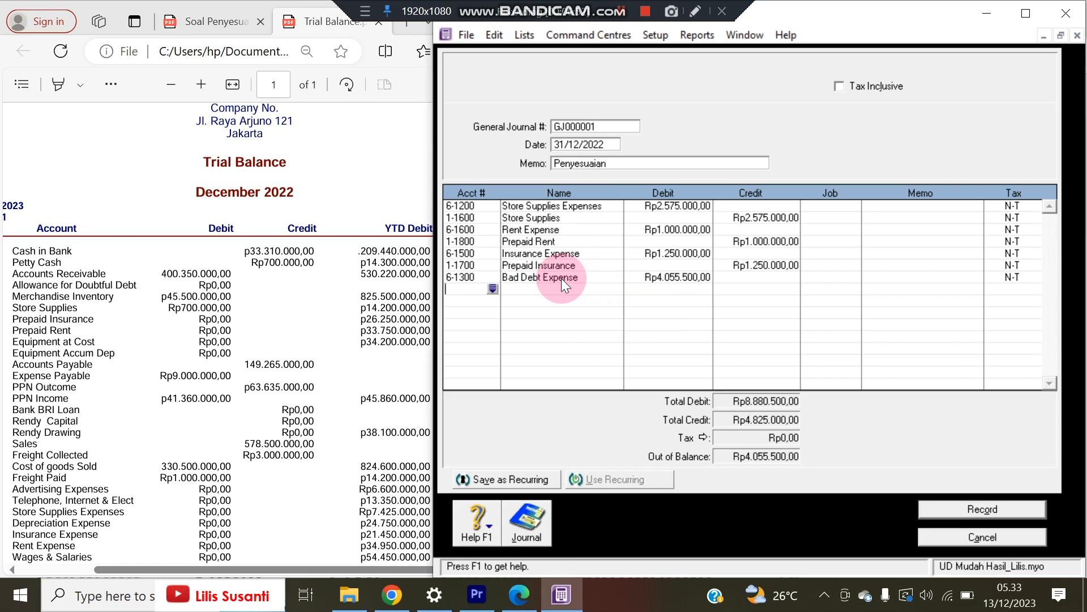
pyautogui.press('Return')
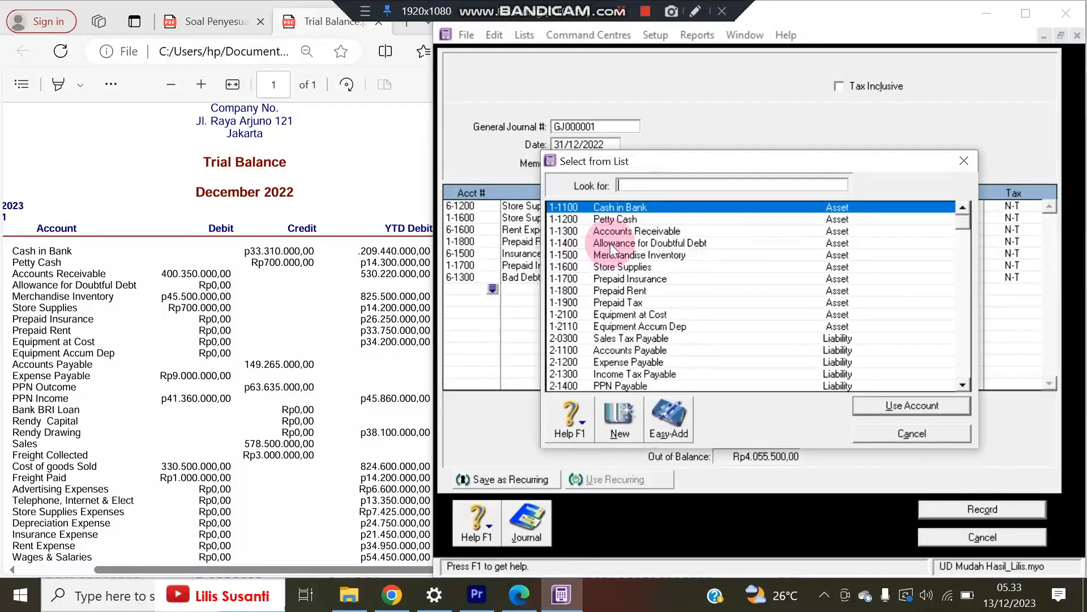
pyautogui.write('1-1400')
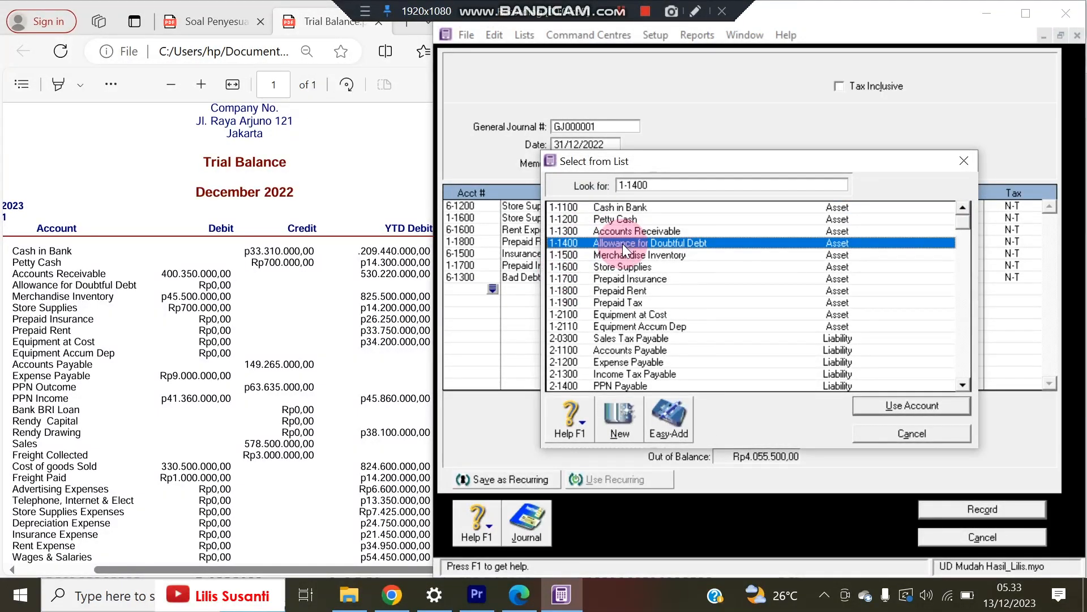
pyautogui.press('Return')
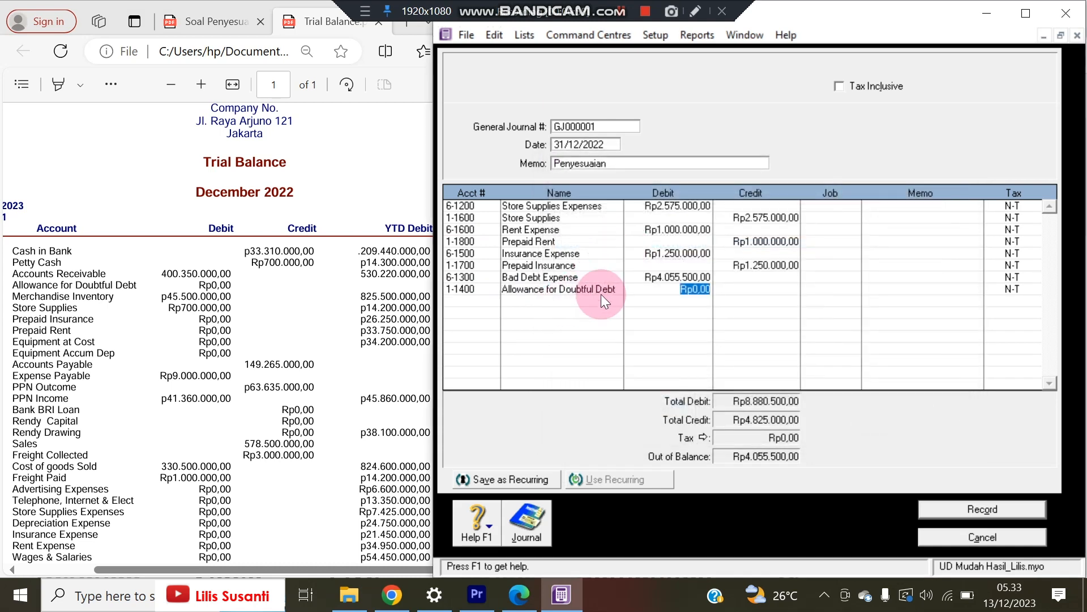
pyautogui.press('Tab')
pyautogui.press('Tab')
pyautogui.press('Tab')
pyautogui.press('Tab')
pyautogui.press('Tab')
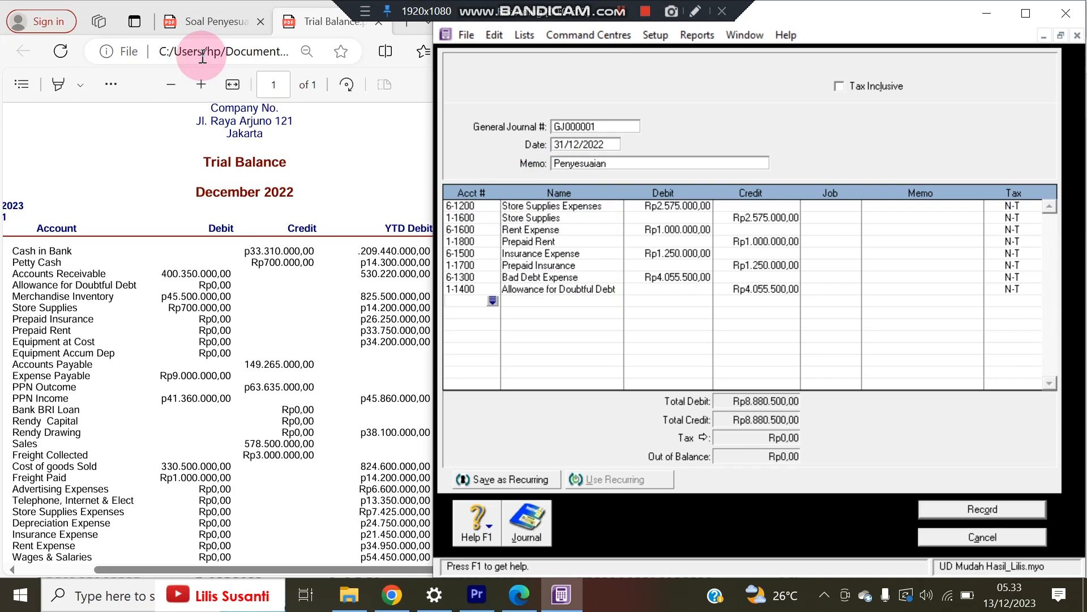
# - Check the Store Supplies Expenses debit against the Store Supplies balance in the Trial Balance and the ending supplies value in memo BM12-1
pyautogui.click(189, 24)
pyautogui.click(276, 296)
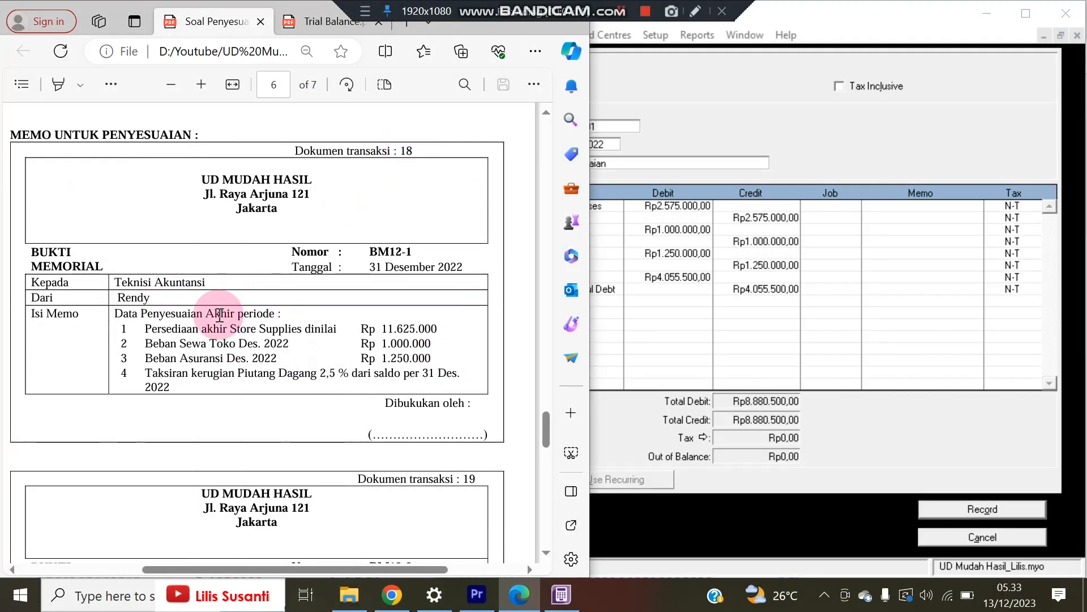
pyautogui.click(688, 208)
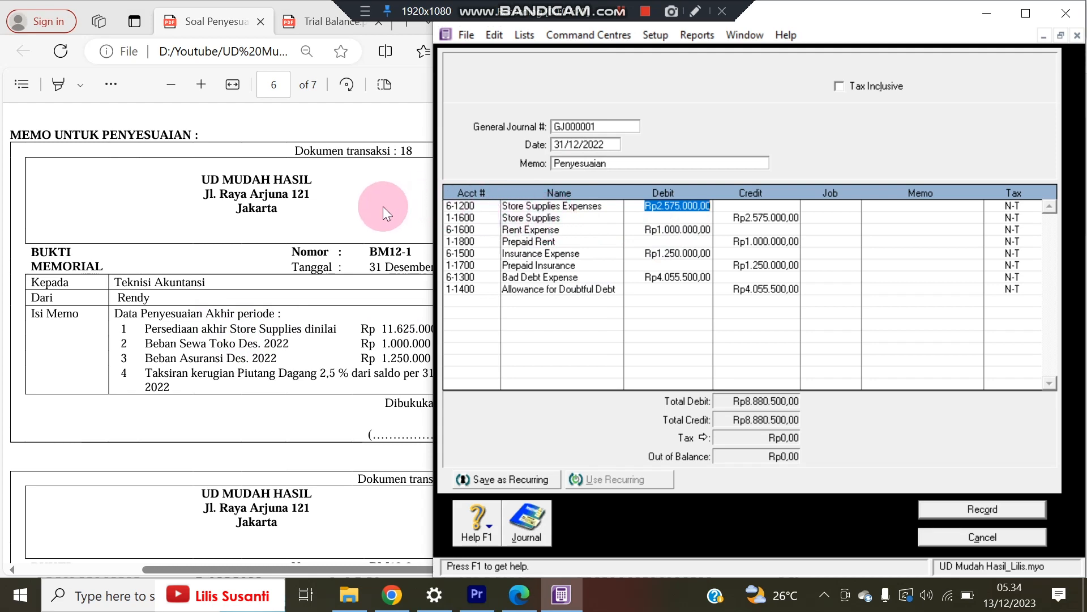
pyautogui.click(328, 21)
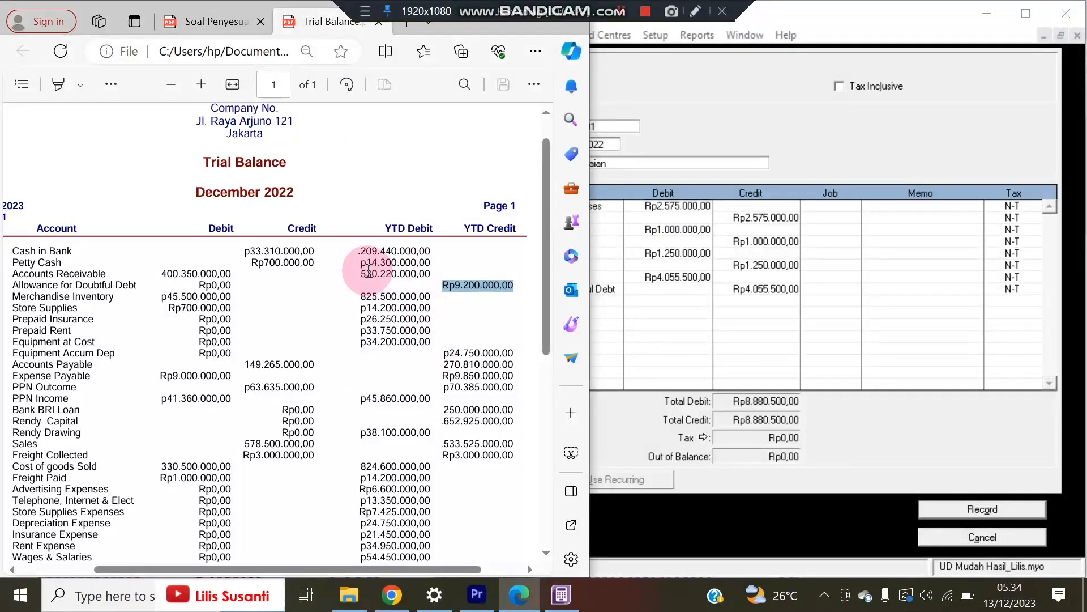
pyautogui.moveTo(366, 309); pyautogui.dragTo(426, 318)
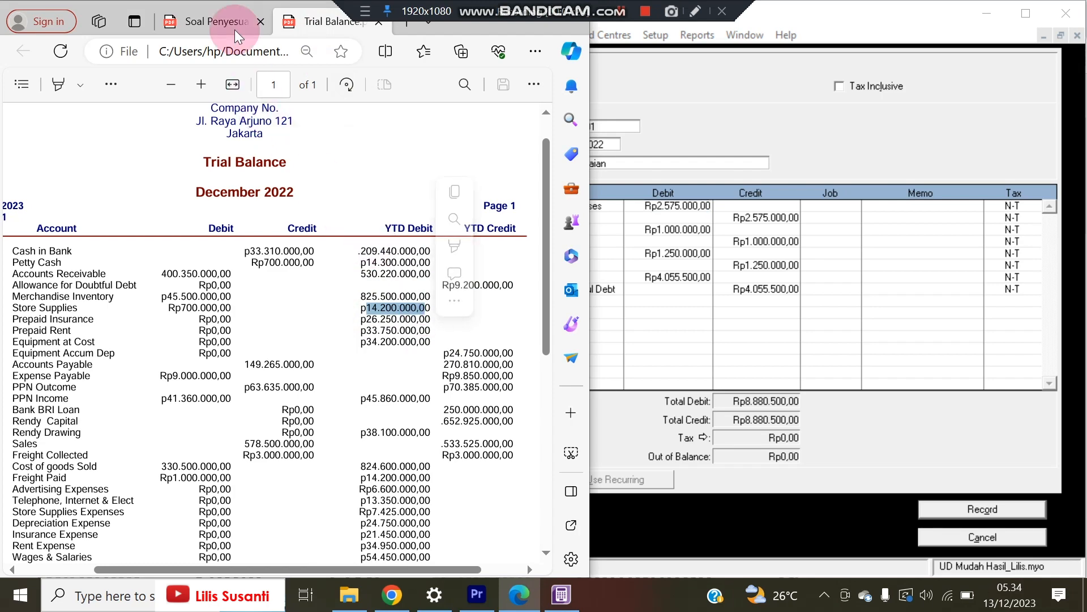
pyautogui.click(218, 21)
pyautogui.moveTo(377, 328); pyautogui.dragTo(436, 329)
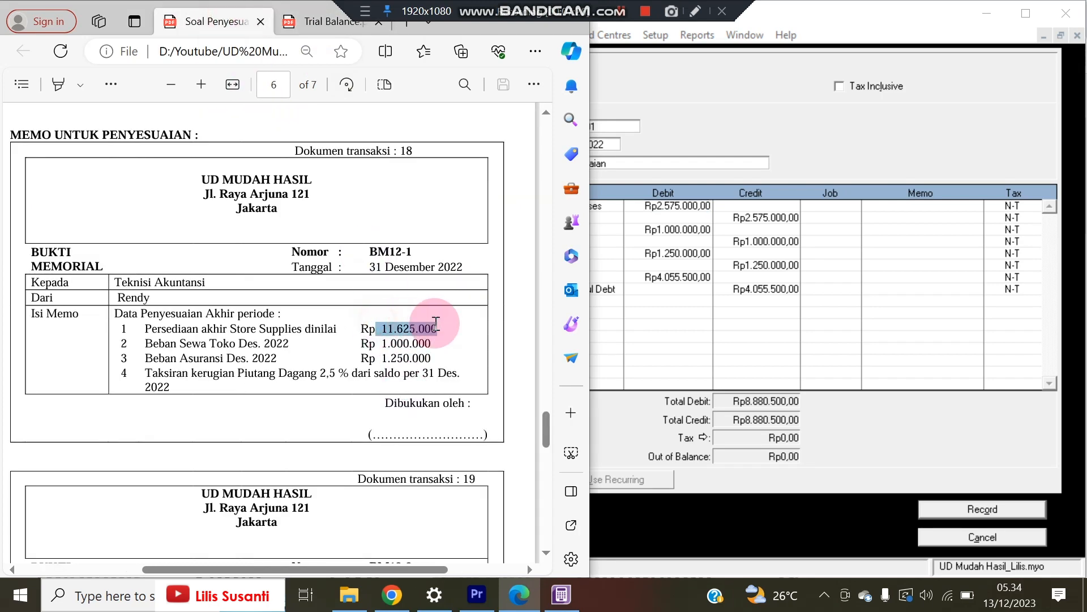
# - Check the rent, insurance and bad debt entries against memo BM12-1 and the receivable and allowance balances in the Trial Balance
pyautogui.click(391, 359)
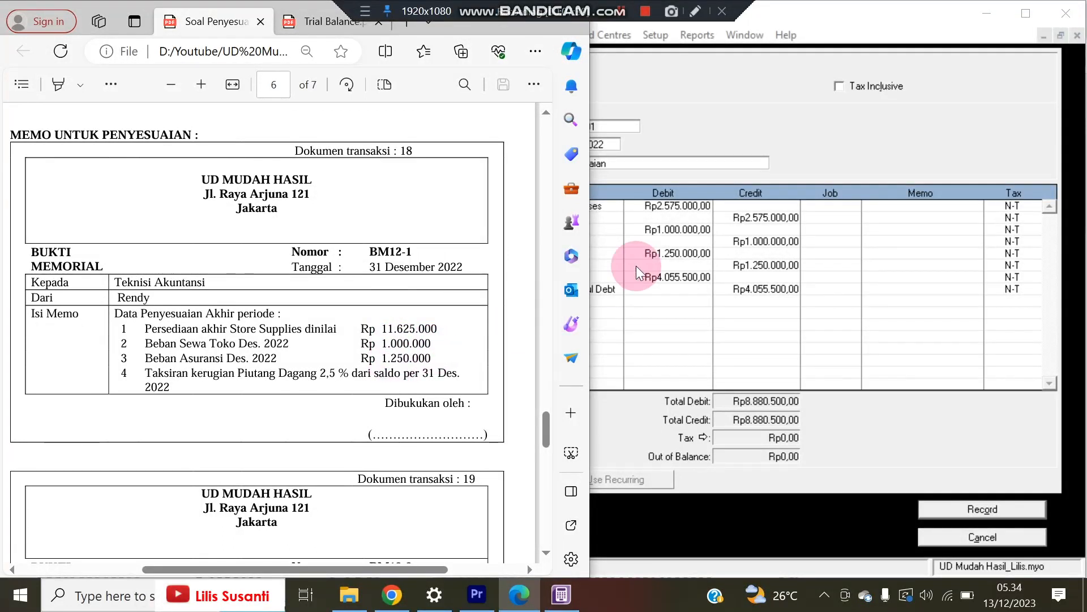
pyautogui.click(674, 230)
pyautogui.click(670, 257)
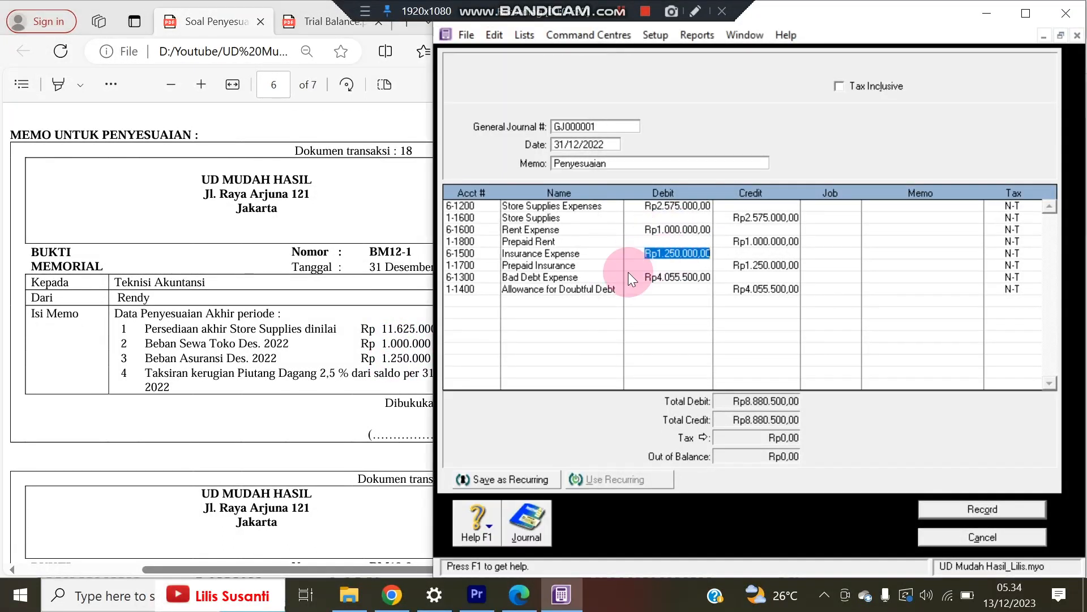
pyautogui.click(318, 358)
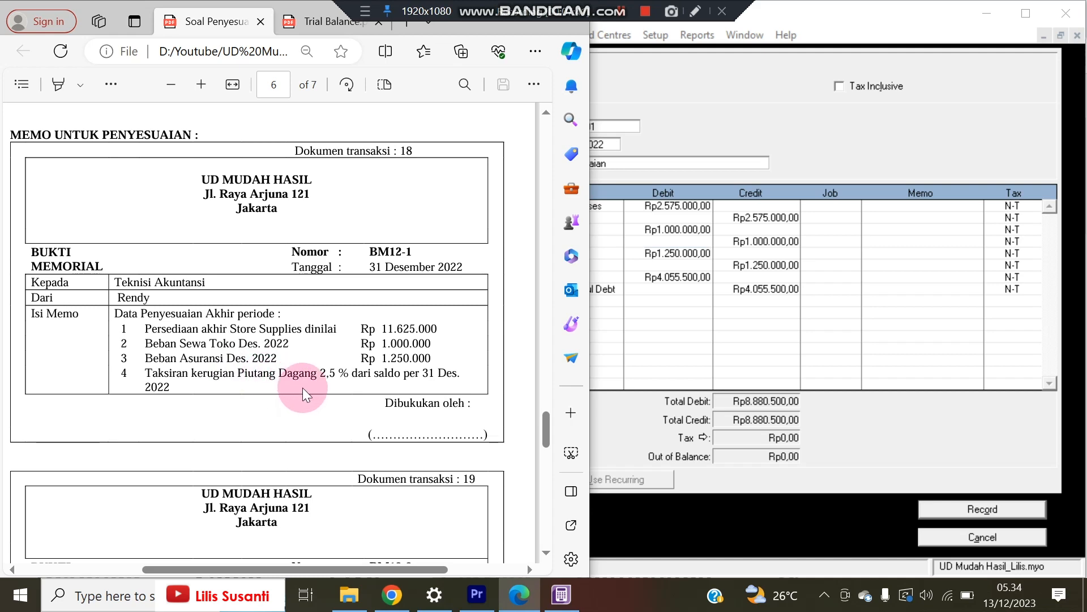
pyautogui.click(310, 21)
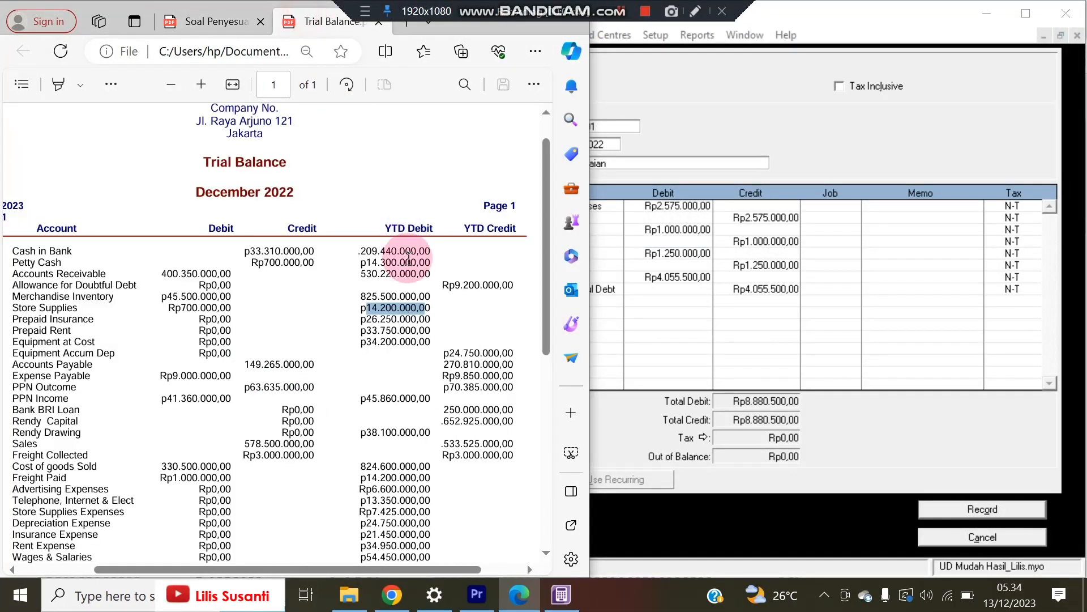
pyautogui.moveTo(359, 273); pyautogui.dragTo(508, 283)
pyautogui.click(210, 25)
# - Record journal entry GJ000001 and set the memo of the new entry to Penyesuaian
pyautogui.click(977, 498)
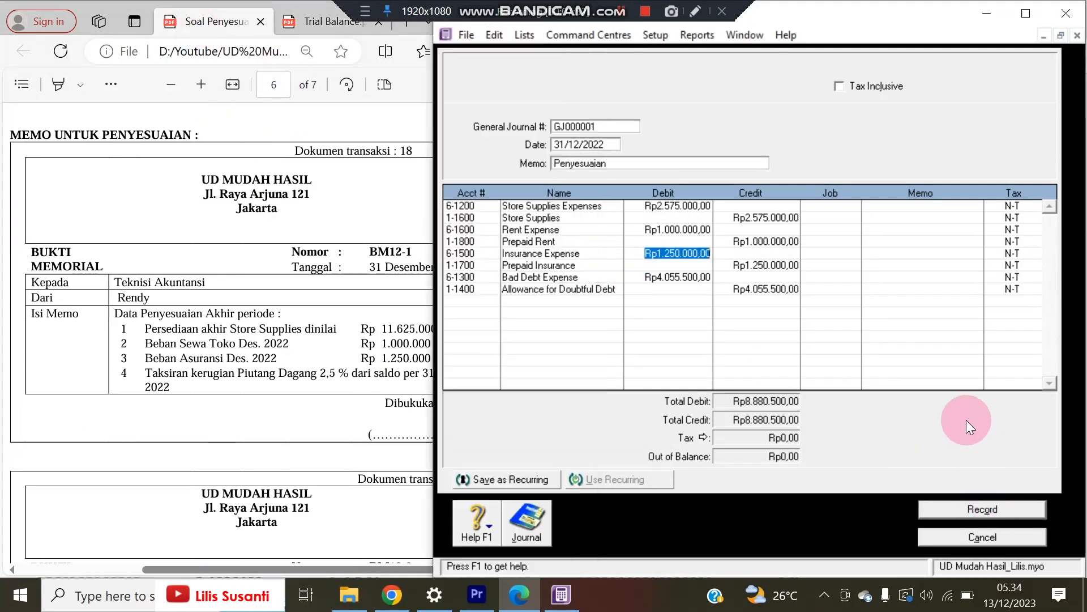
pyautogui.click(991, 504)
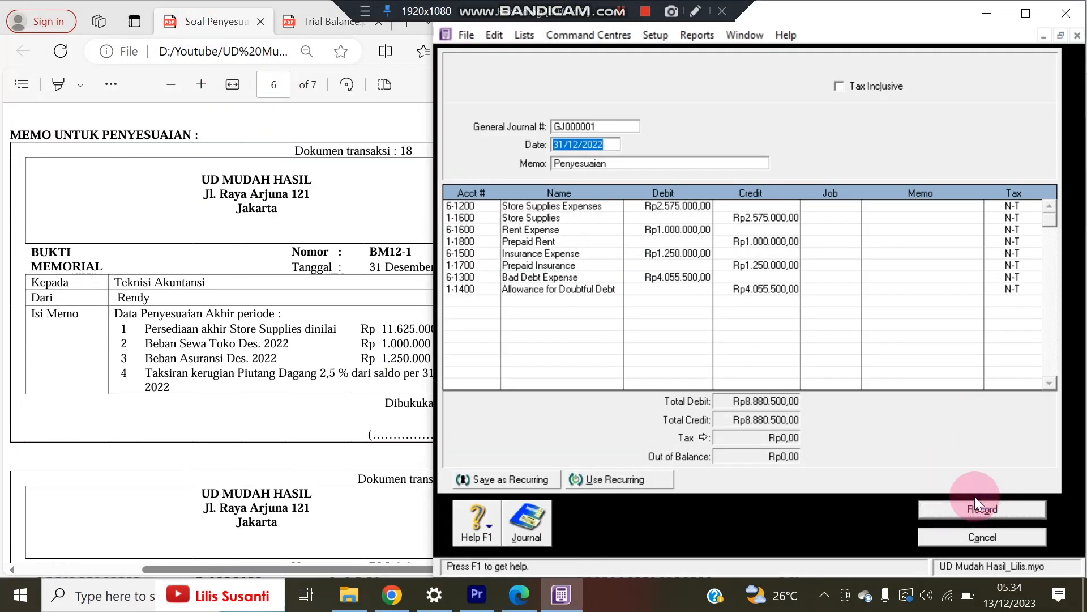
pyautogui.click(559, 163)
pyautogui.write('Penyesuaian')
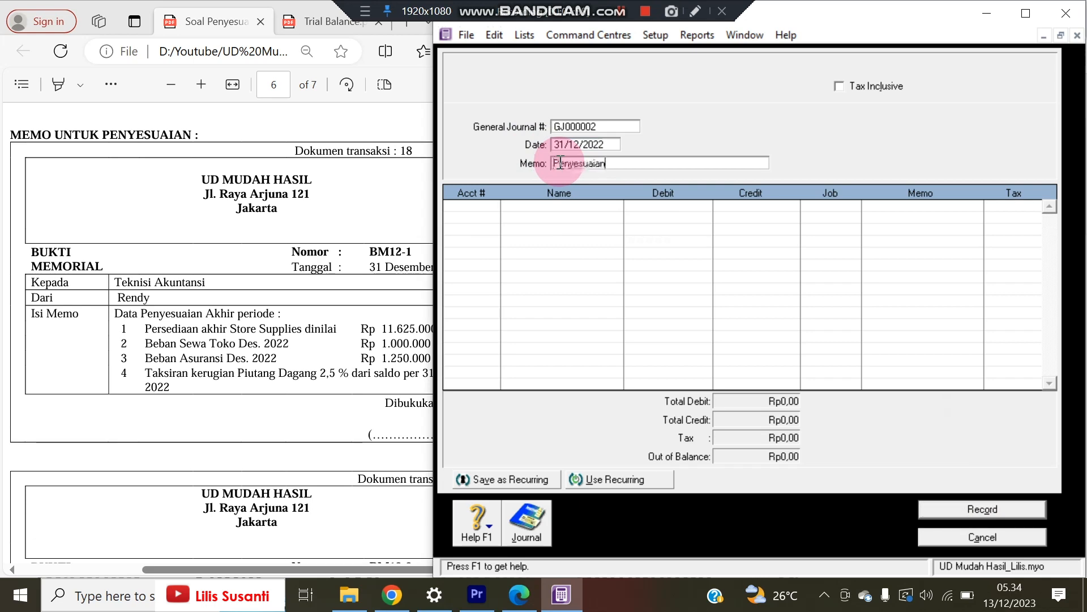
# - Enter the December equipment depreciation from memo BM12-2 as a 700.000 debit to account 6-1400 Depreciation Expense
pyautogui.click(345, 248)
pyautogui.scroll(-3, 353, 266)
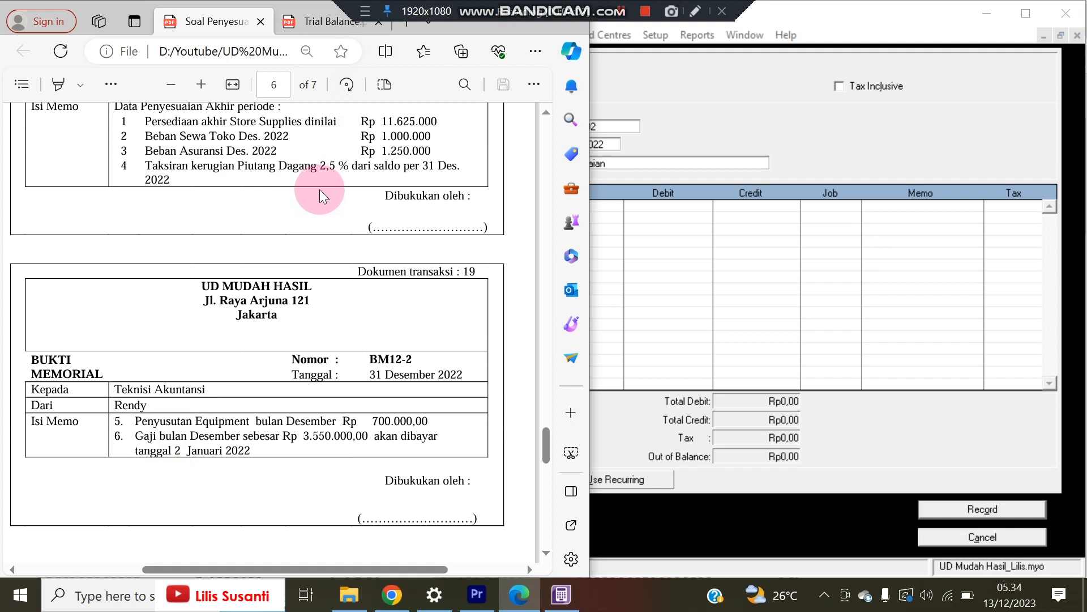
pyautogui.click(641, 226)
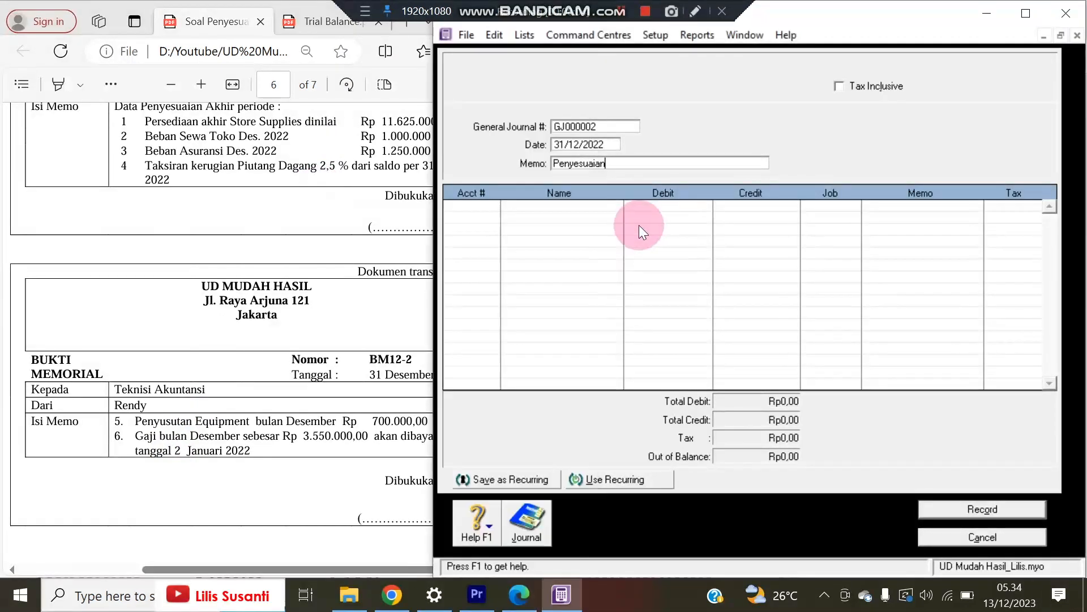
pyautogui.moveTo(278, 422); pyautogui.dragTo(376, 413)
pyautogui.click(588, 214)
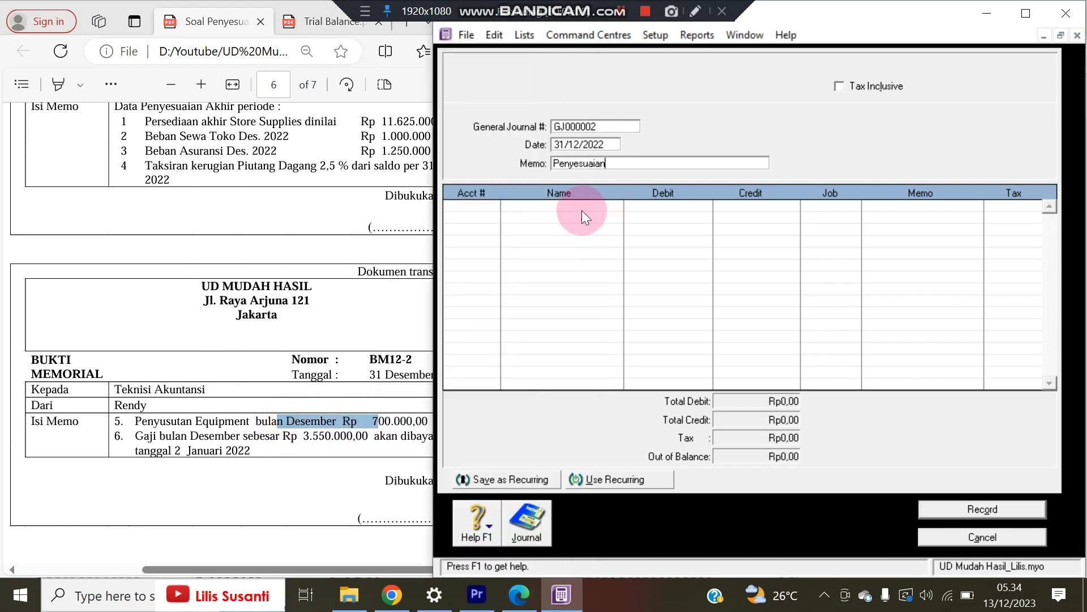
pyautogui.click(491, 209)
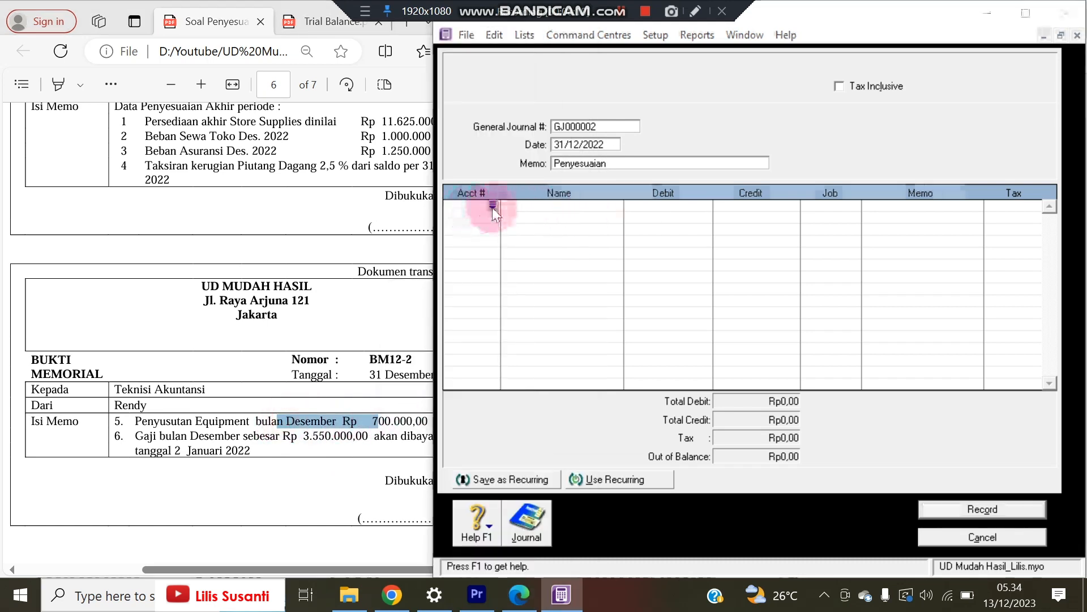
pyautogui.click(492, 207)
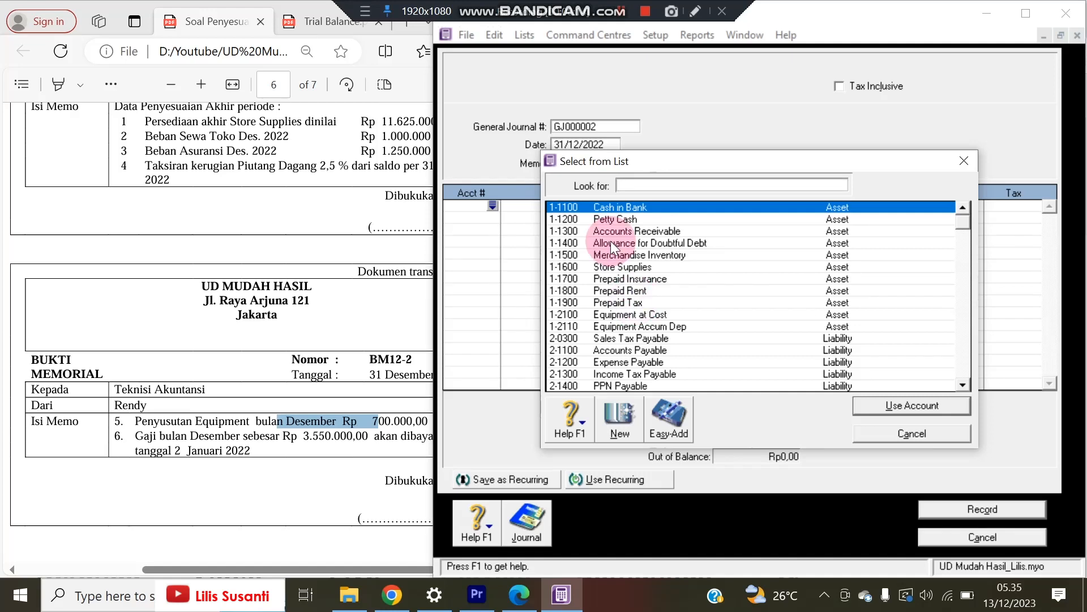
pyautogui.write('6')
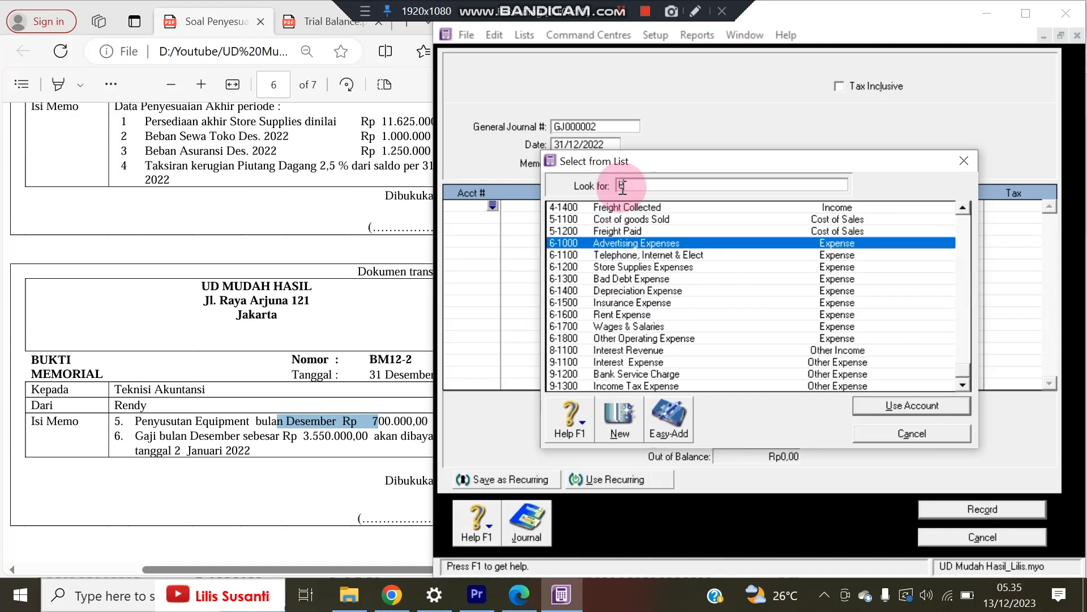
pyautogui.click(632, 291)
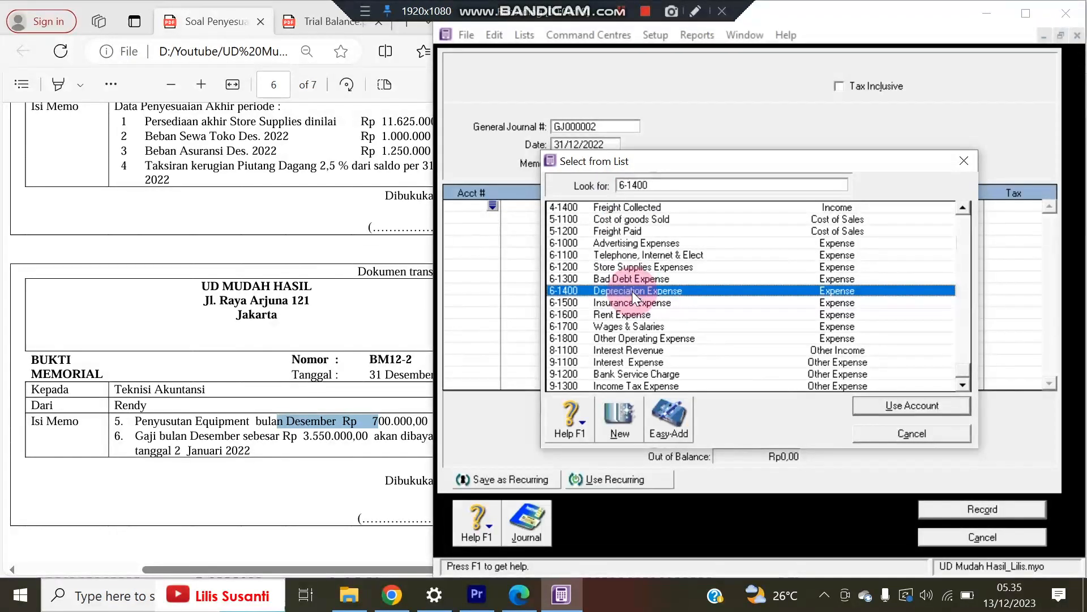
pyautogui.doubleClick(633, 291)
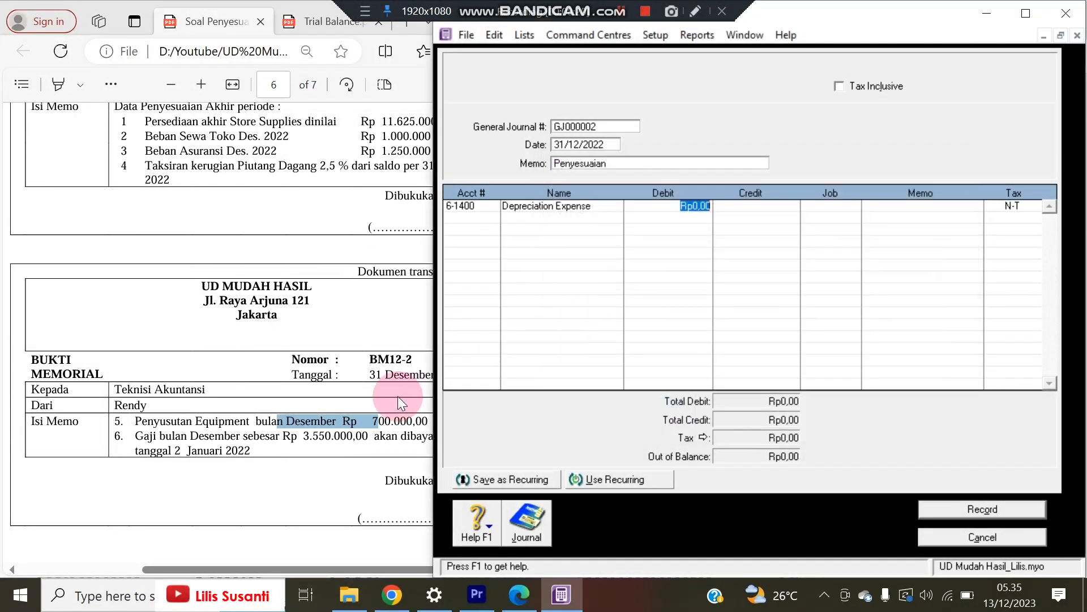
pyautogui.write('700.000')
pyautogui.press('Return')
# - Add the account 1-2110 Equipment Accum Dep line with a Rp700.000 credit to balance the depreciation entry
pyautogui.press('Tab')
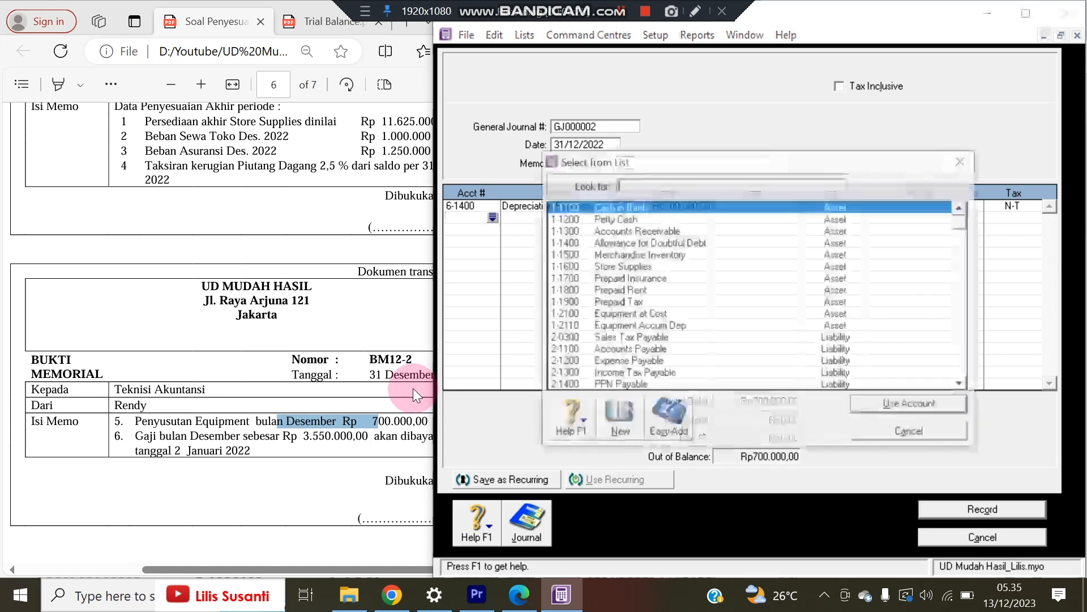
pyautogui.write('1-2110')
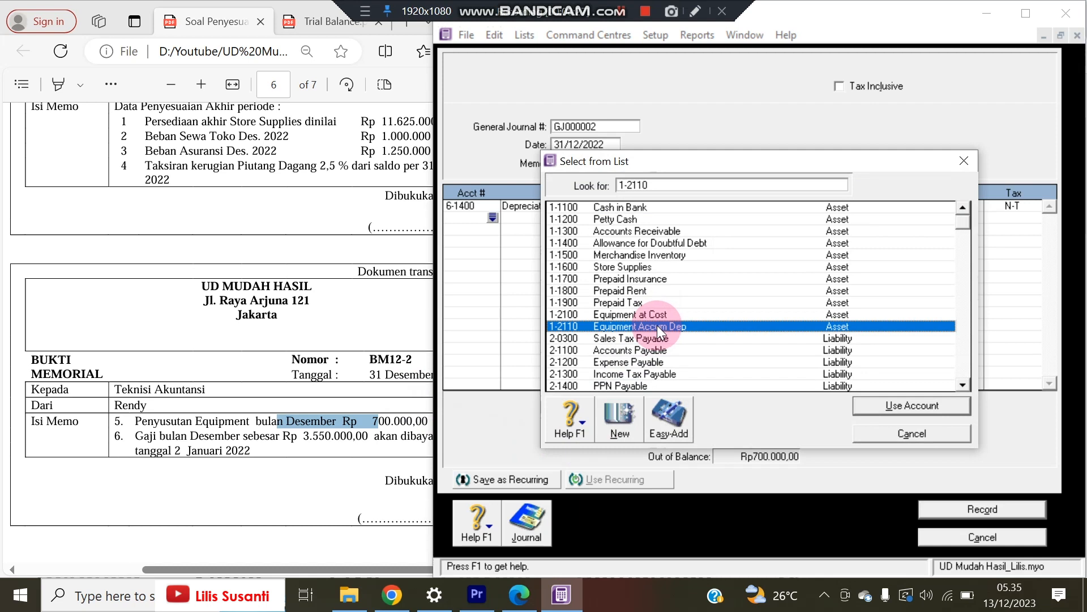
pyautogui.doubleClick(657, 326)
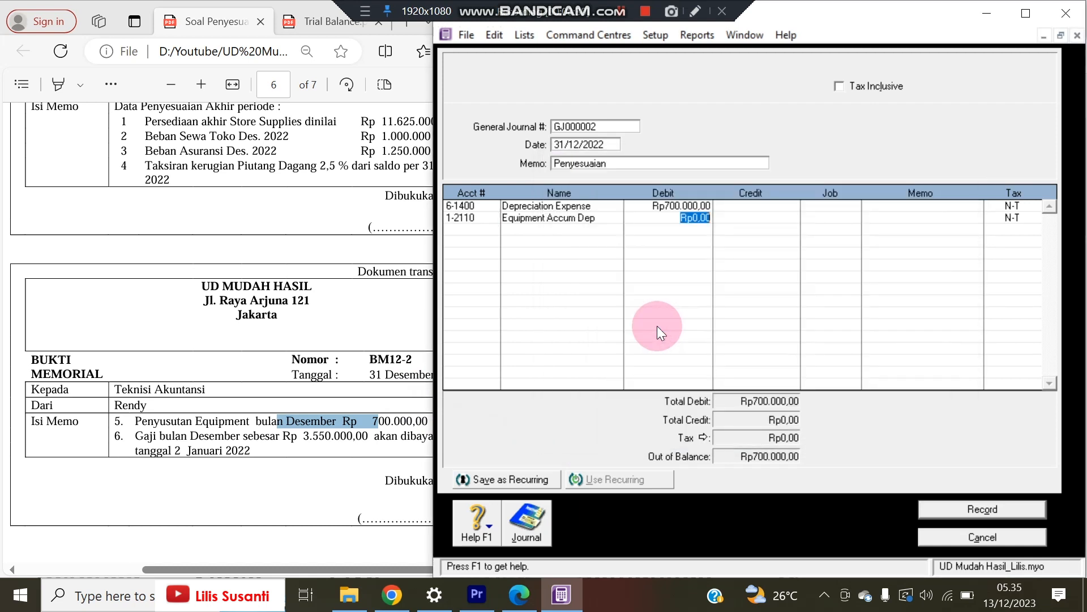
pyautogui.press('Tab')
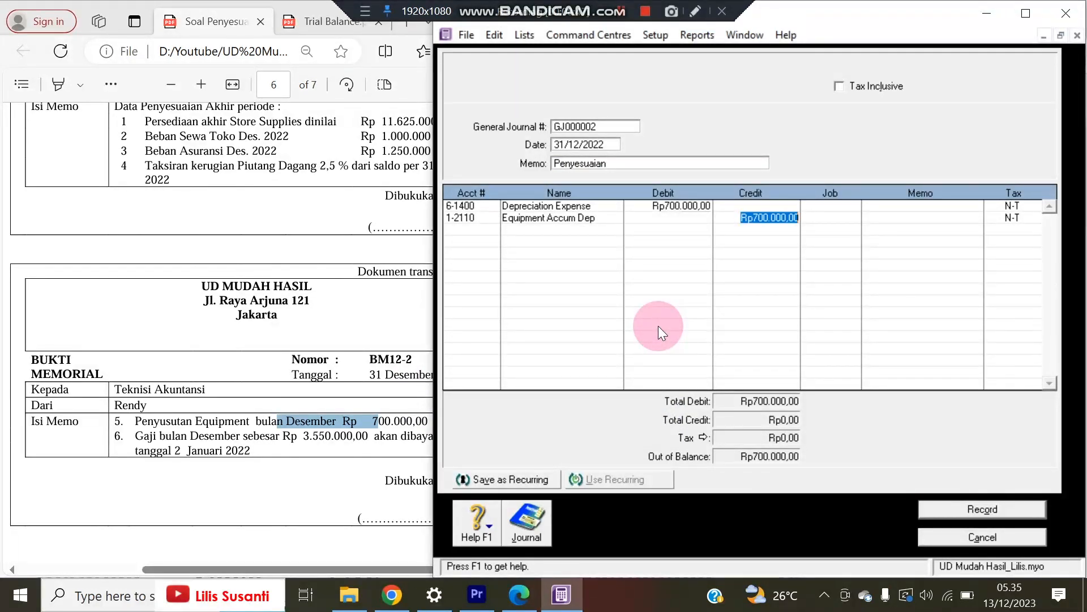
pyautogui.press('Return')
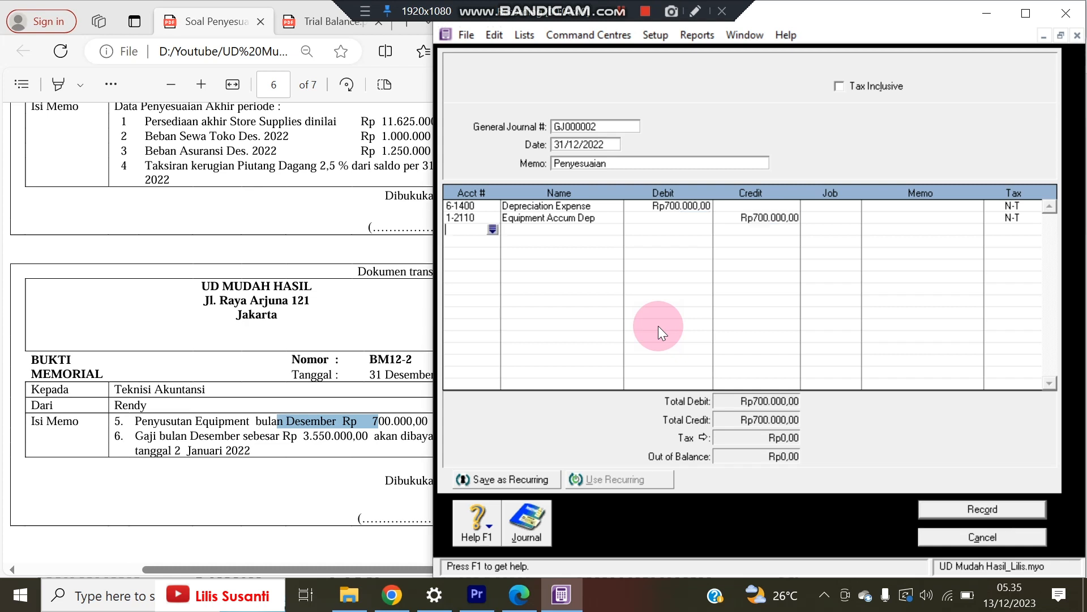
# - Enter the December salaries from memo BM12-2 as a 3.550.000 debit to account 6-1700 Wages & Salaries
pyautogui.click(211, 431)
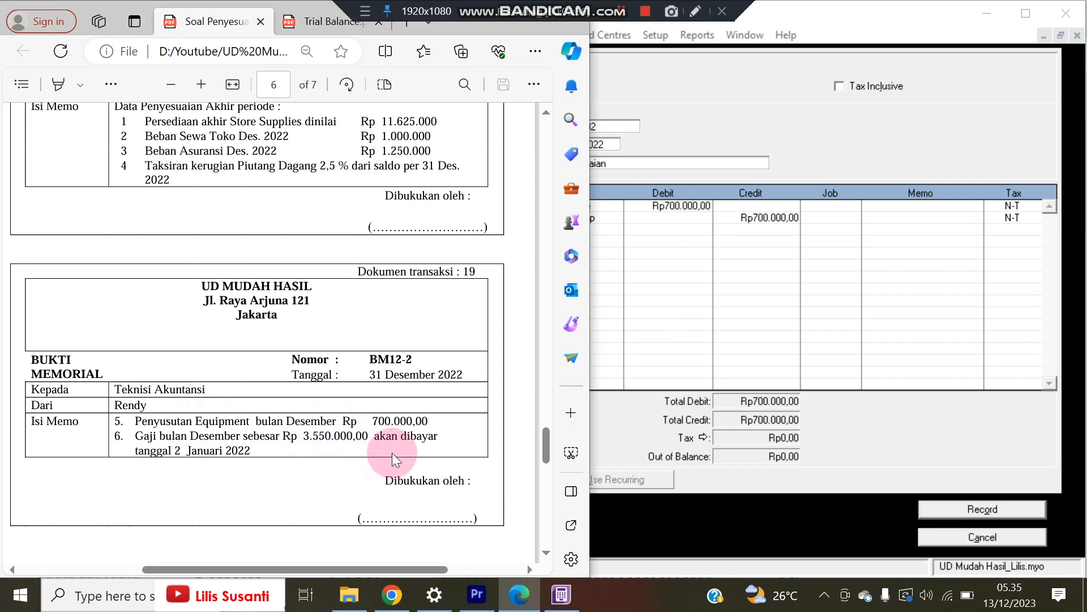
pyautogui.click(669, 227)
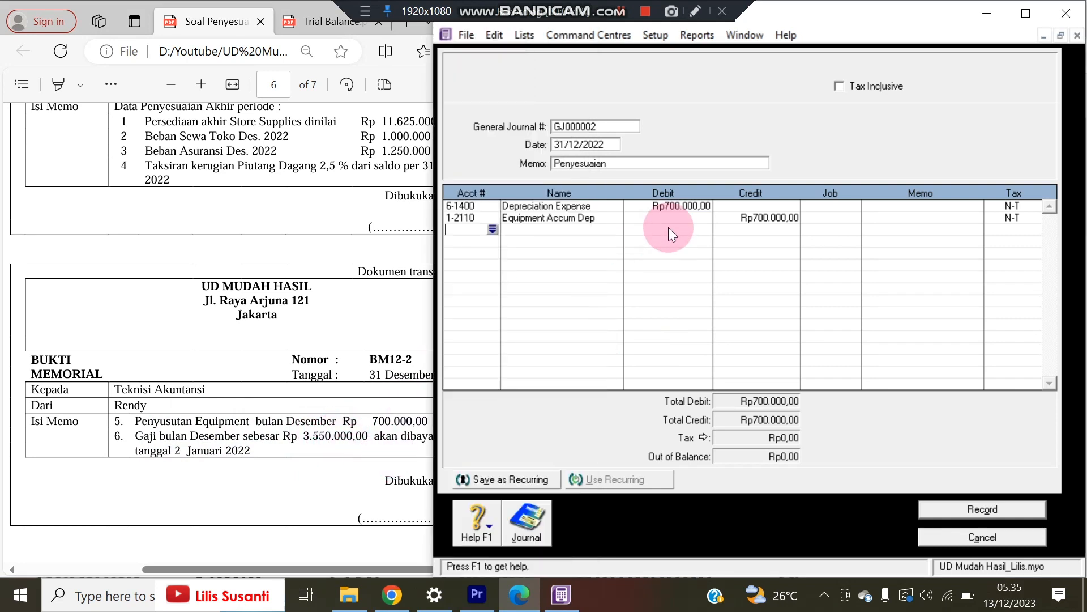
pyautogui.moveTo(244, 450); pyautogui.dragTo(267, 451)
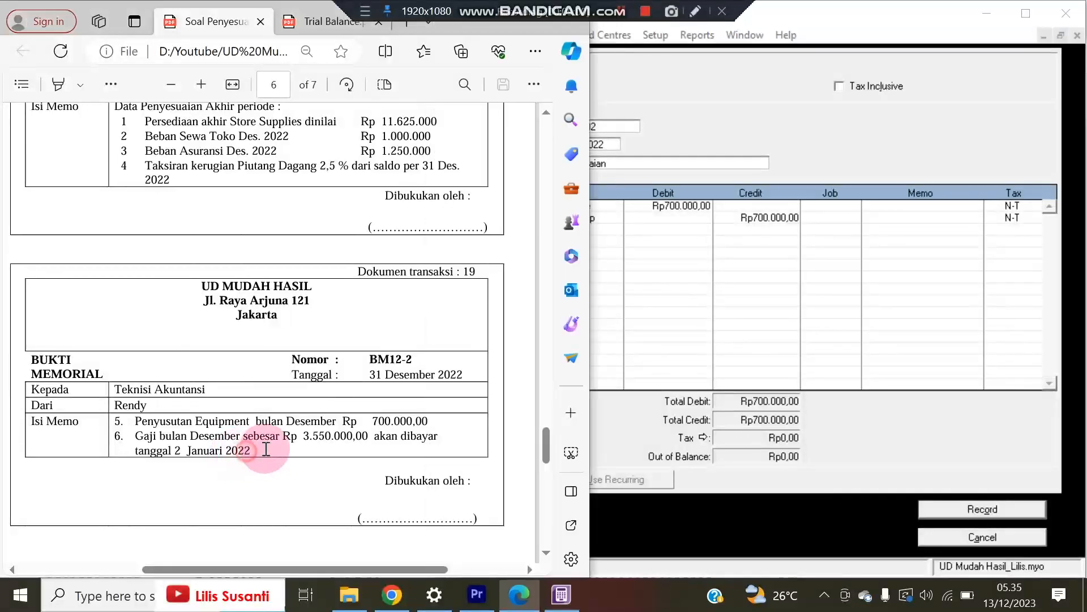
pyautogui.click(726, 255)
pyautogui.click(492, 229)
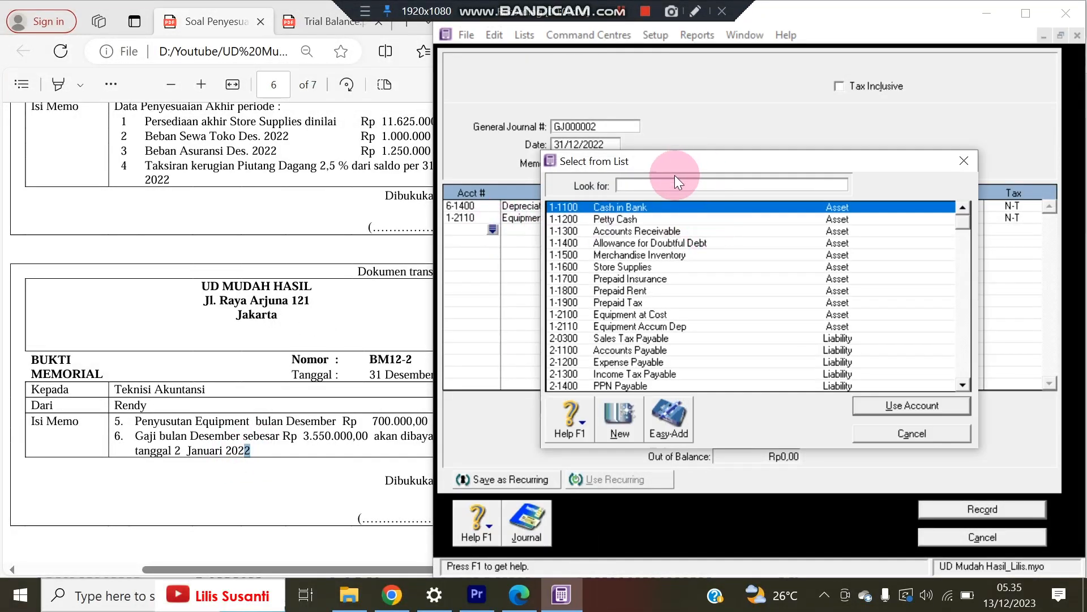
pyautogui.write('6')
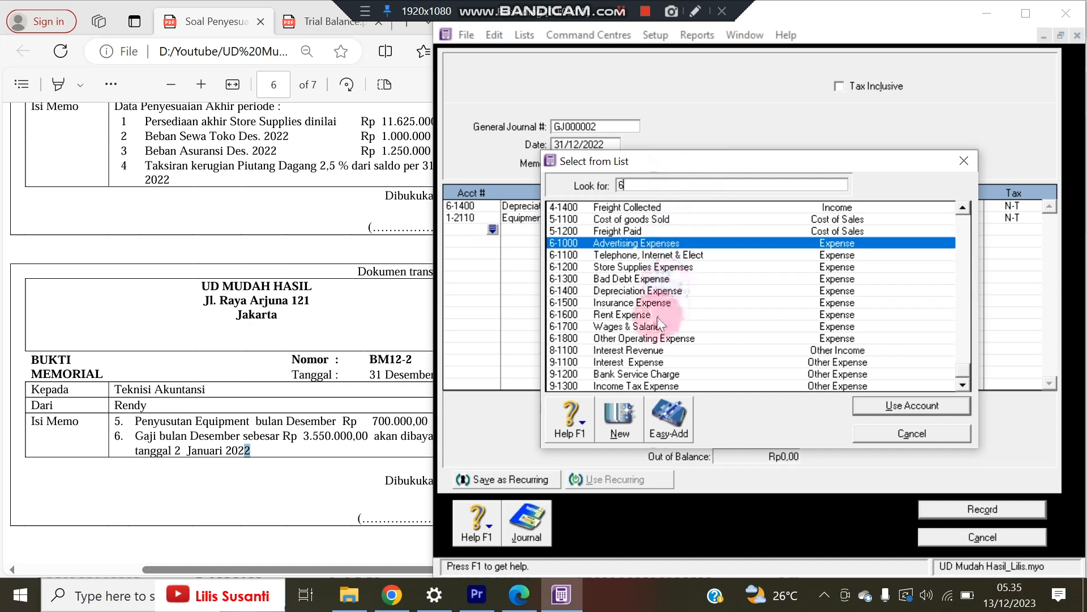
pyautogui.click(650, 327)
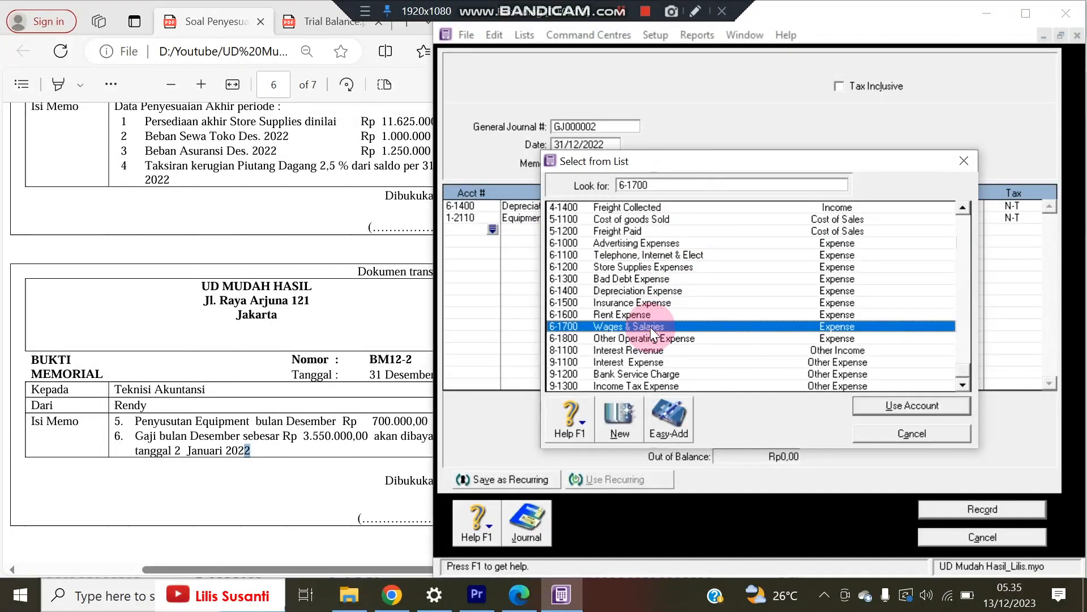
pyautogui.doubleClick(650, 327)
pyautogui.write('3.550.000')
pyautogui.press('Tab')
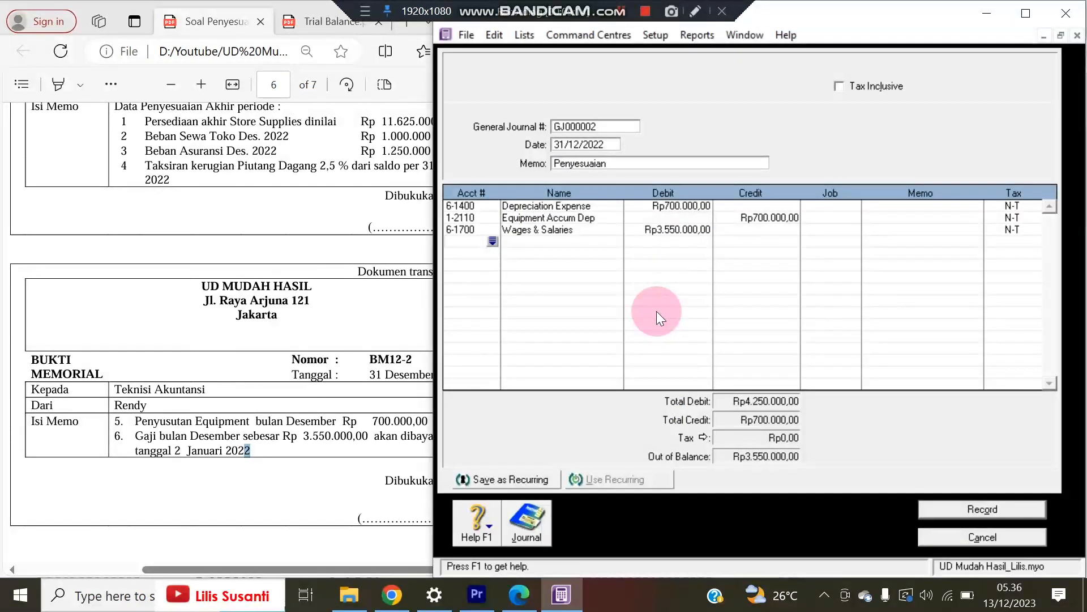
# - Add the account 2-1200 Expense Payable line with a Rp3.550.000 credit to balance the salaries entry
pyautogui.press('Return')
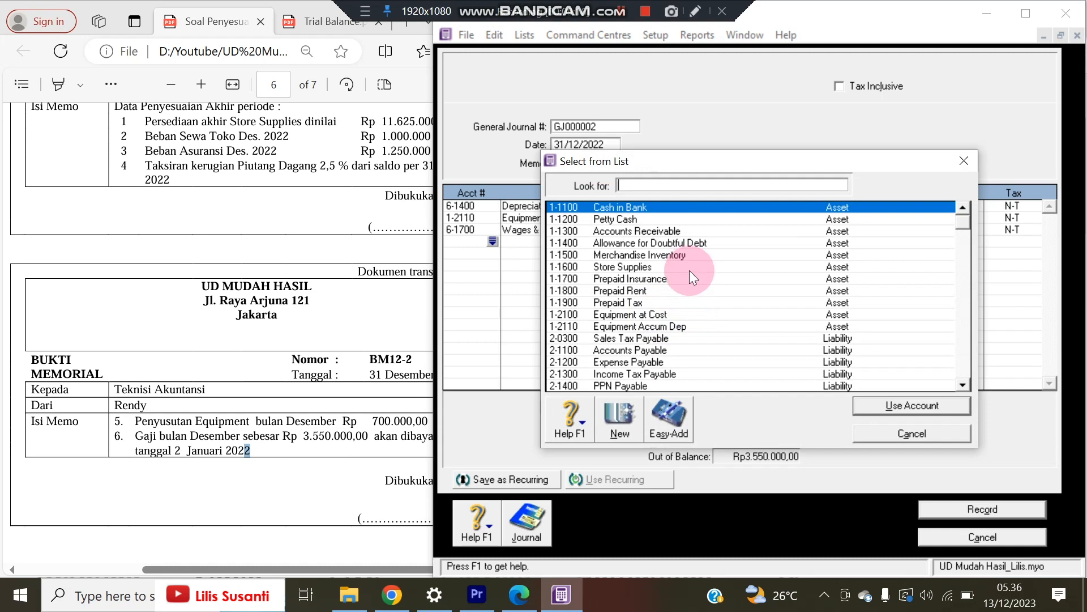
pyautogui.click(641, 364)
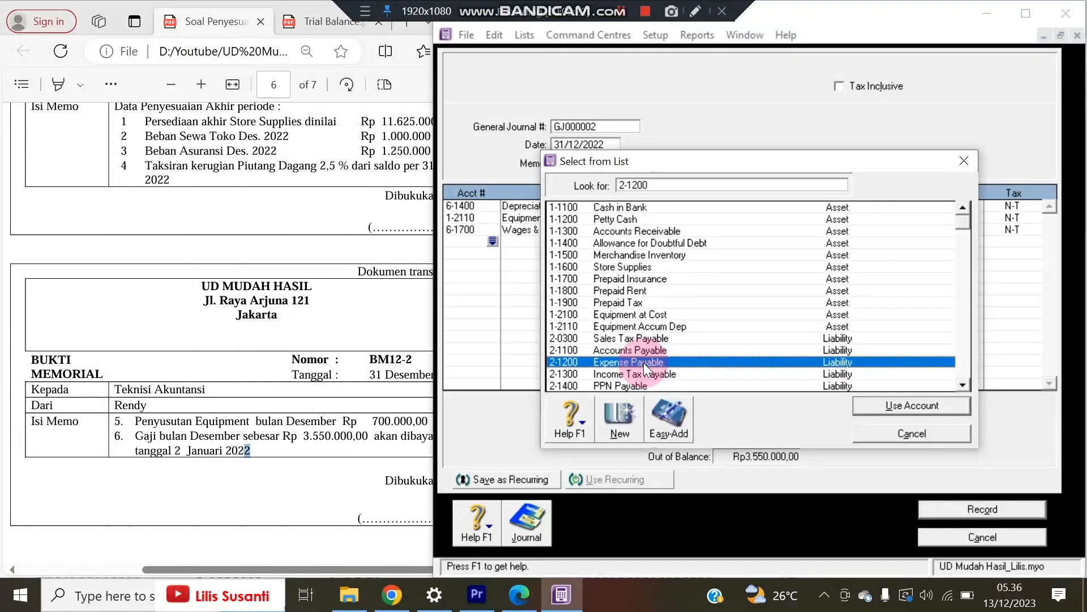
pyautogui.doubleClick(644, 362)
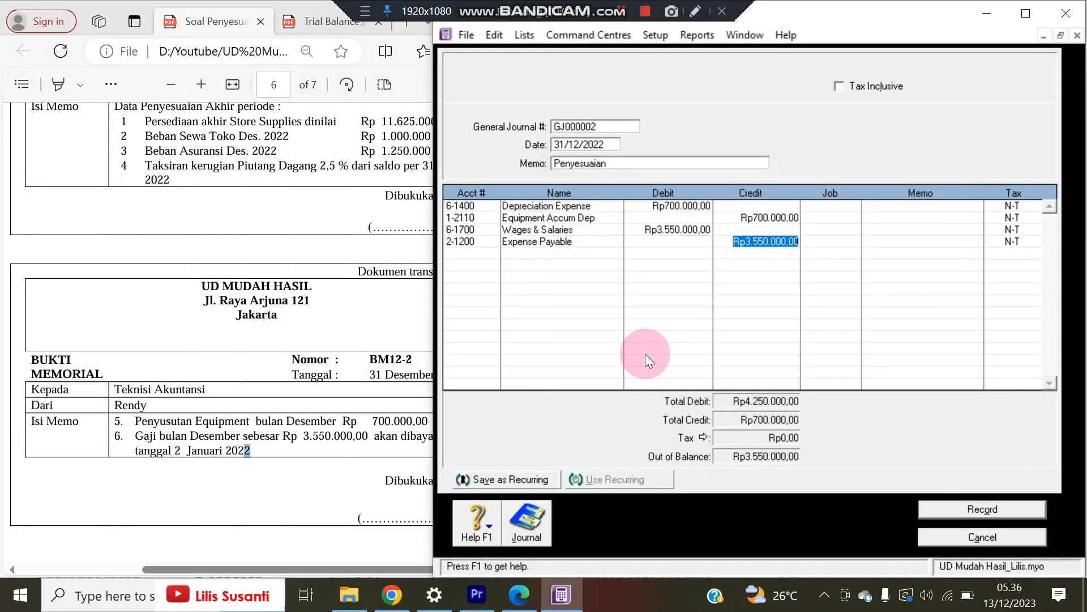
pyautogui.press('Return')
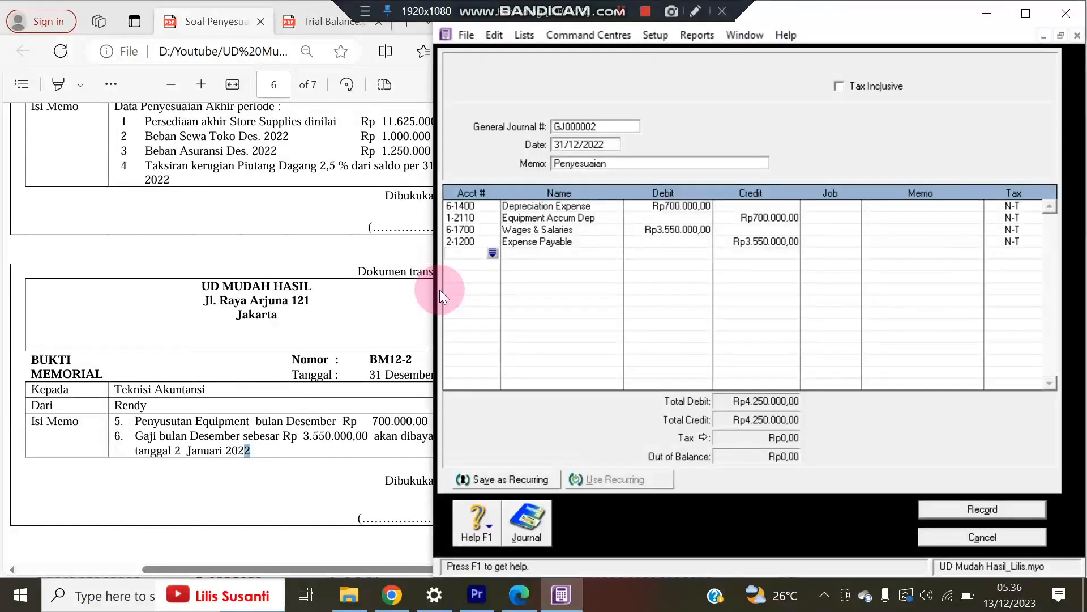
# - Record journal entry GJ000002, bring up memo BM12-3 and set the memo of the new entry to Penyesuaian
pyautogui.moveTo(433, 288); pyautogui.dragTo(472, 278)
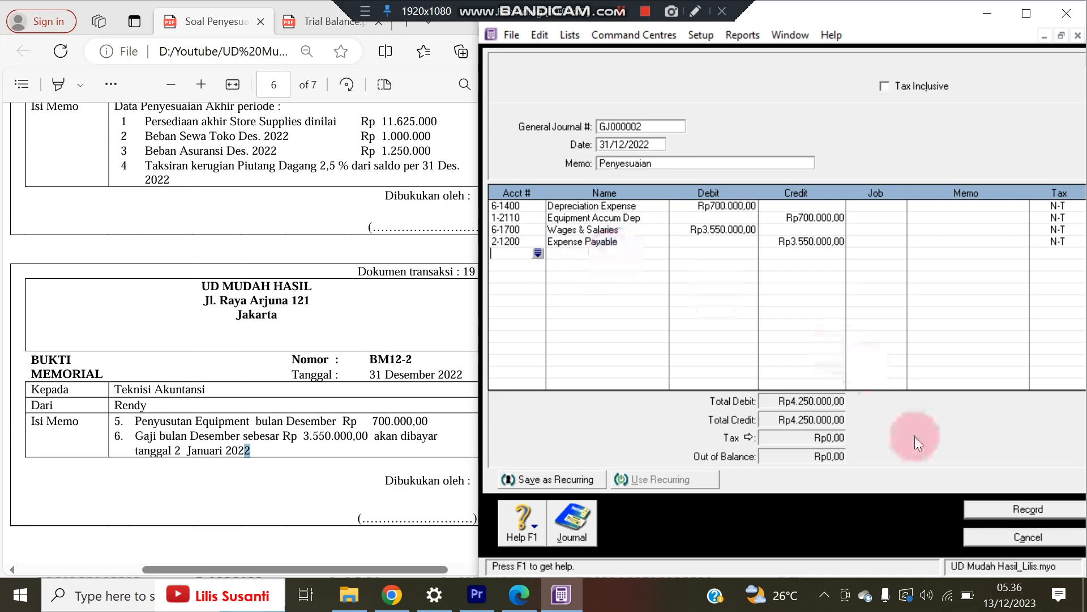
pyautogui.click(1011, 507)
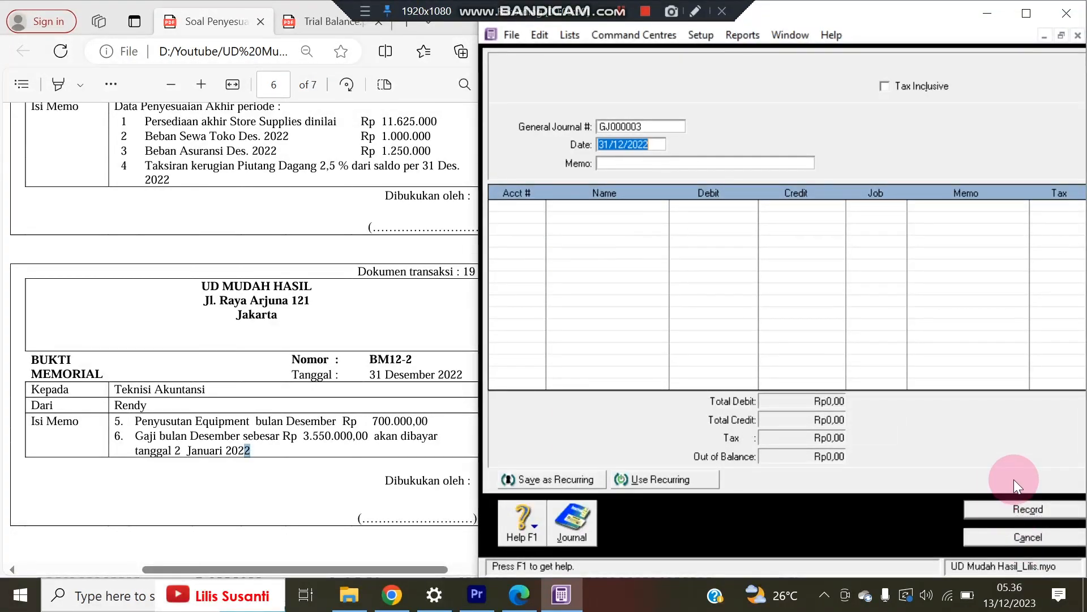
pyautogui.click(362, 399)
pyautogui.scroll(-12, 361, 398)
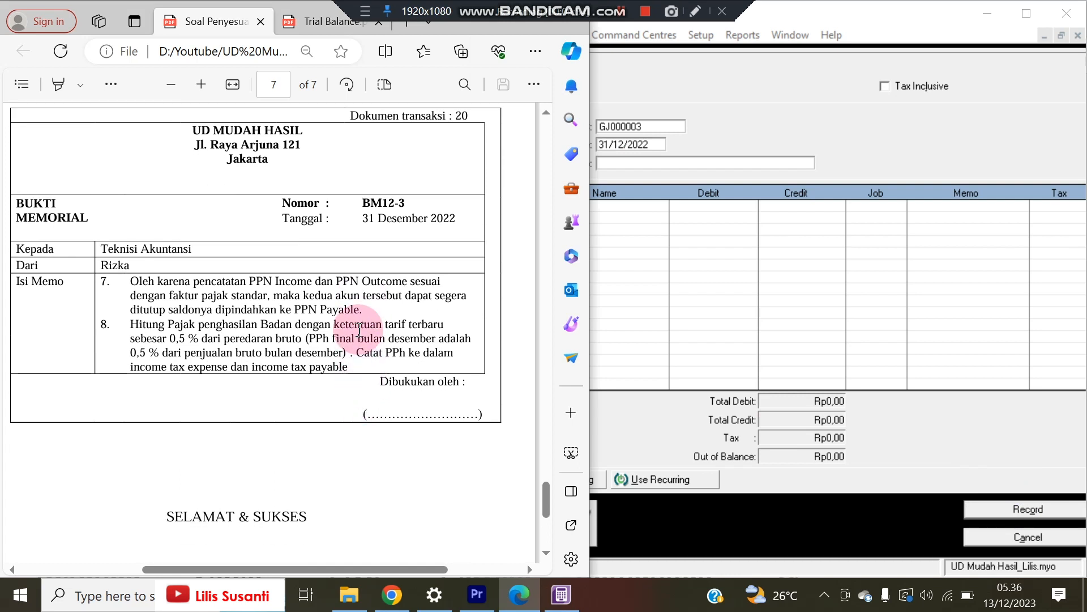
pyautogui.click(659, 163)
pyautogui.click(657, 165)
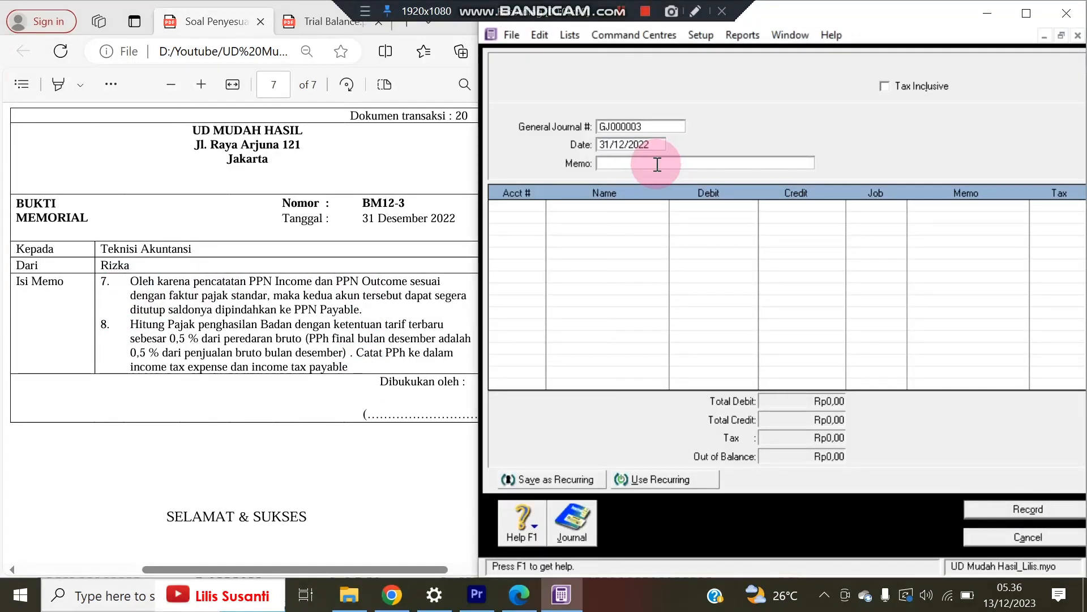
pyautogui.write('Penyesuaian')
# - Read item 7 of memo BM12-3 and look up the year-to-date PPN Outcome and PPN Income balances in the Trial Balance
pyautogui.click(342, 325)
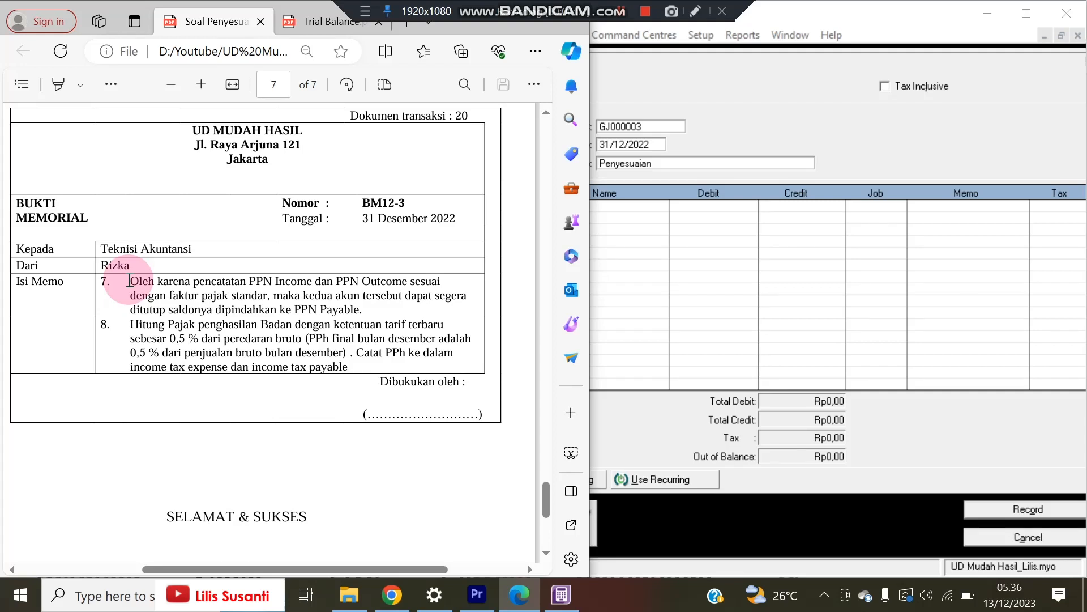
pyautogui.moveTo(130, 281); pyautogui.dragTo(181, 293)
pyautogui.moveTo(181, 293); pyautogui.dragTo(295, 311)
pyautogui.click(229, 277)
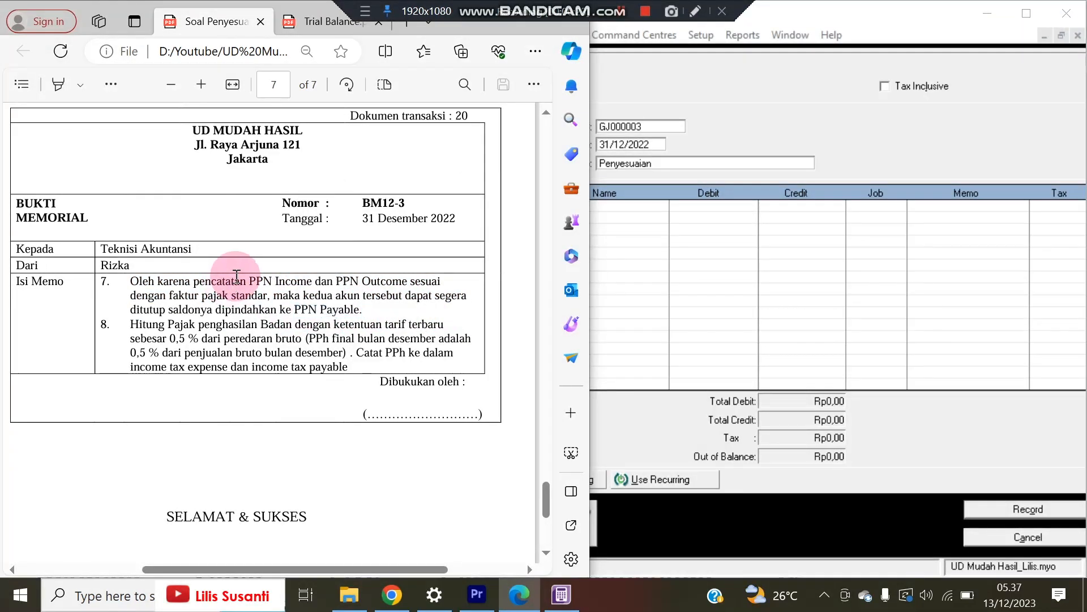
pyautogui.click(294, 24)
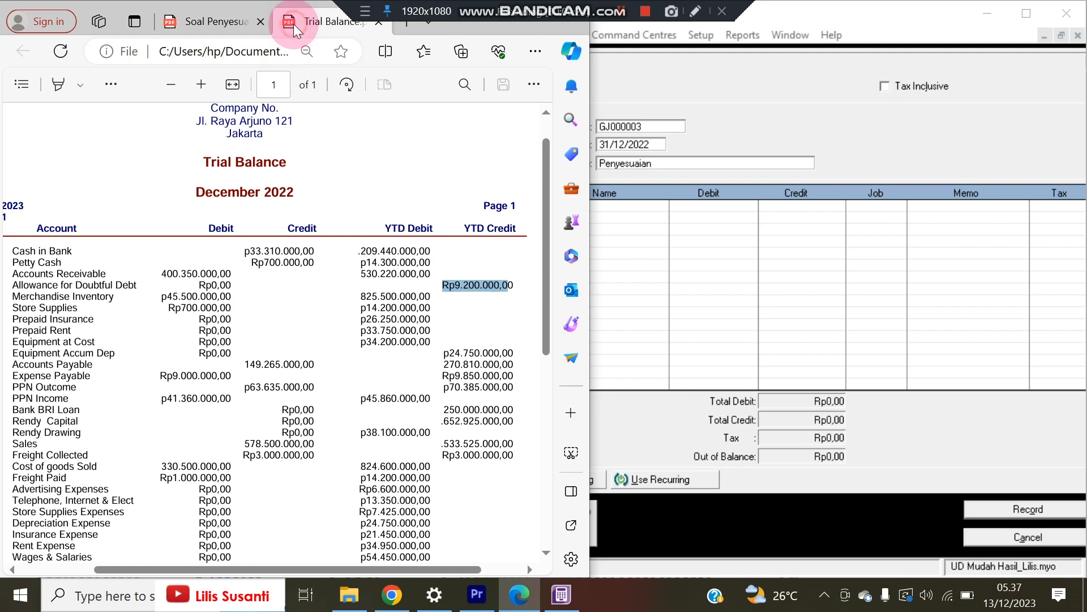
pyautogui.click(401, 331)
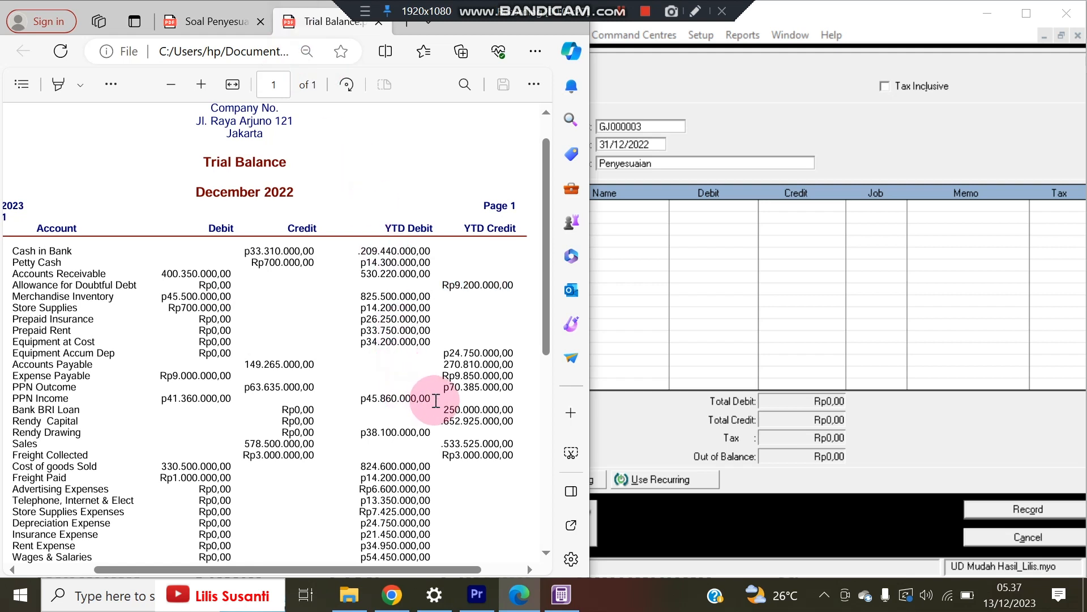
pyautogui.moveTo(441, 388); pyautogui.dragTo(517, 377)
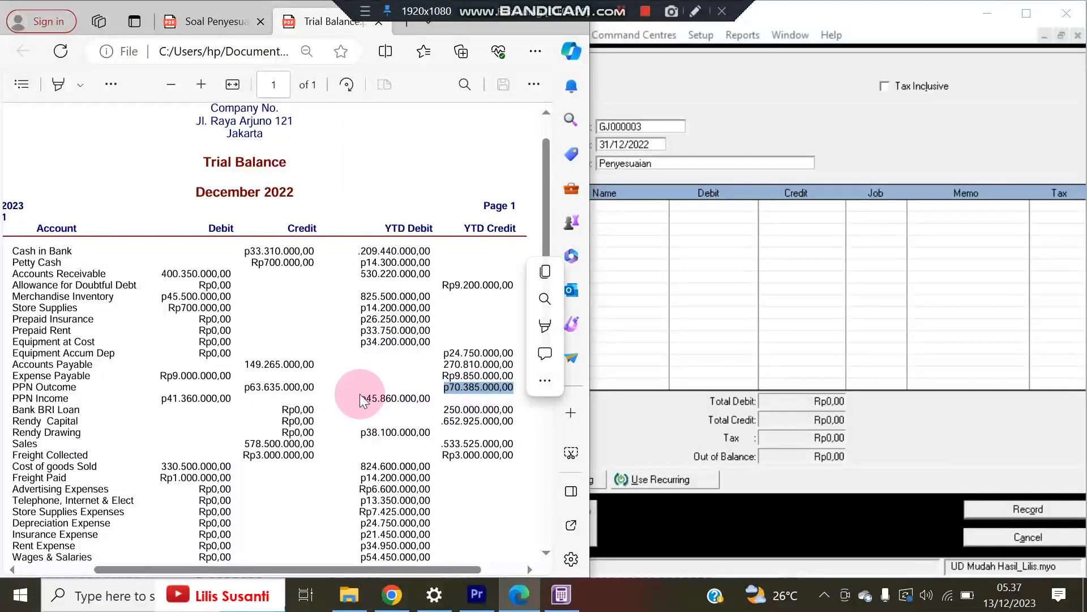
pyautogui.moveTo(361, 398); pyautogui.dragTo(428, 400)
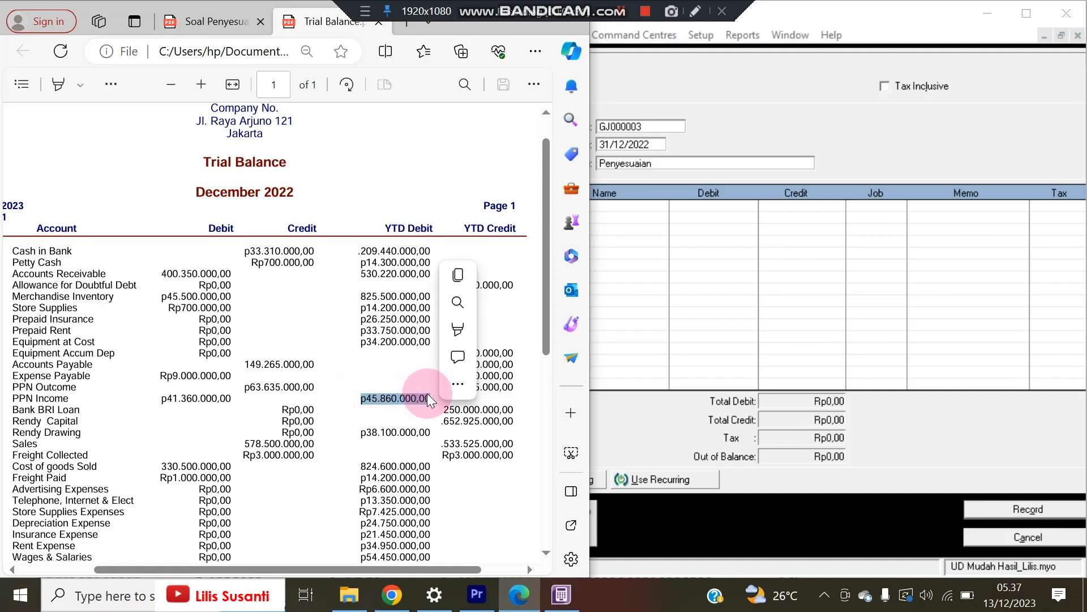
pyautogui.click(419, 391)
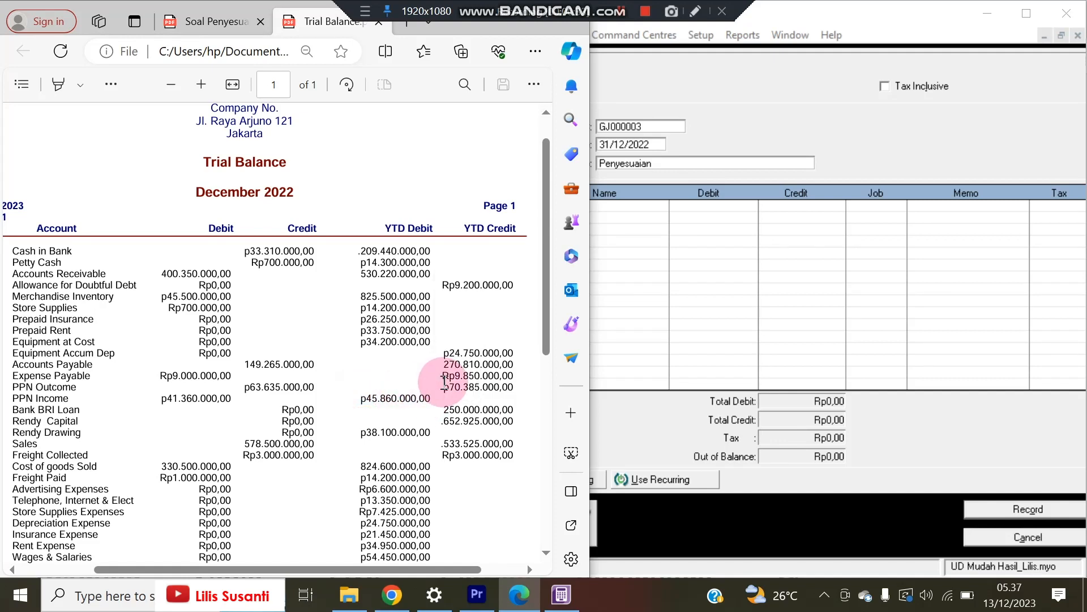
pyautogui.moveTo(443, 388); pyautogui.dragTo(513, 387)
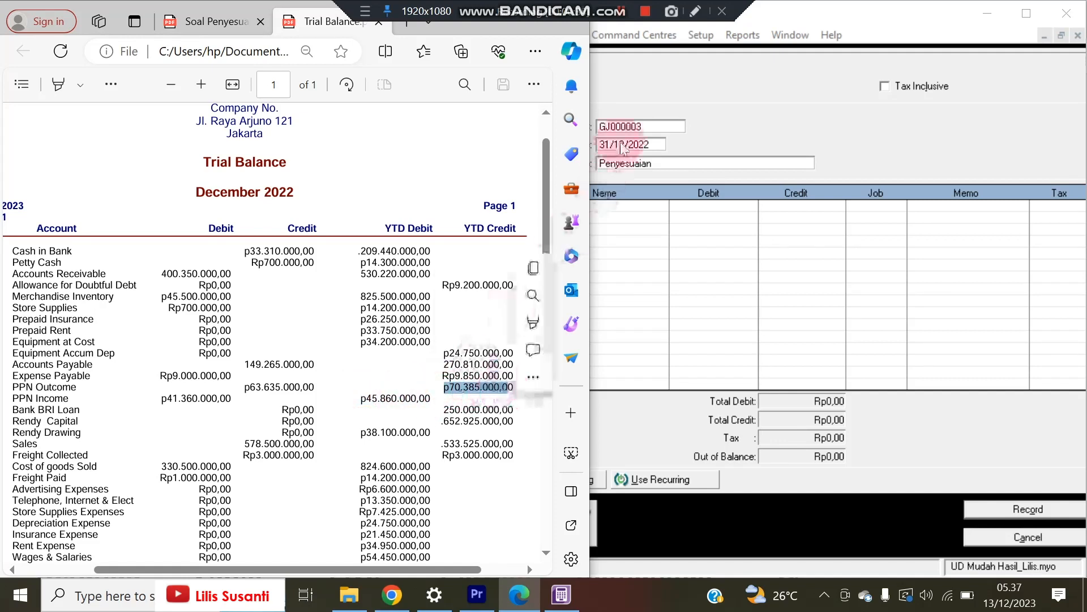
# - Enter the PPN Outcome closing line as a 70.385.000 debit to account 2-1500 in the new journal entry
pyautogui.click(627, 196)
pyautogui.click(538, 205)
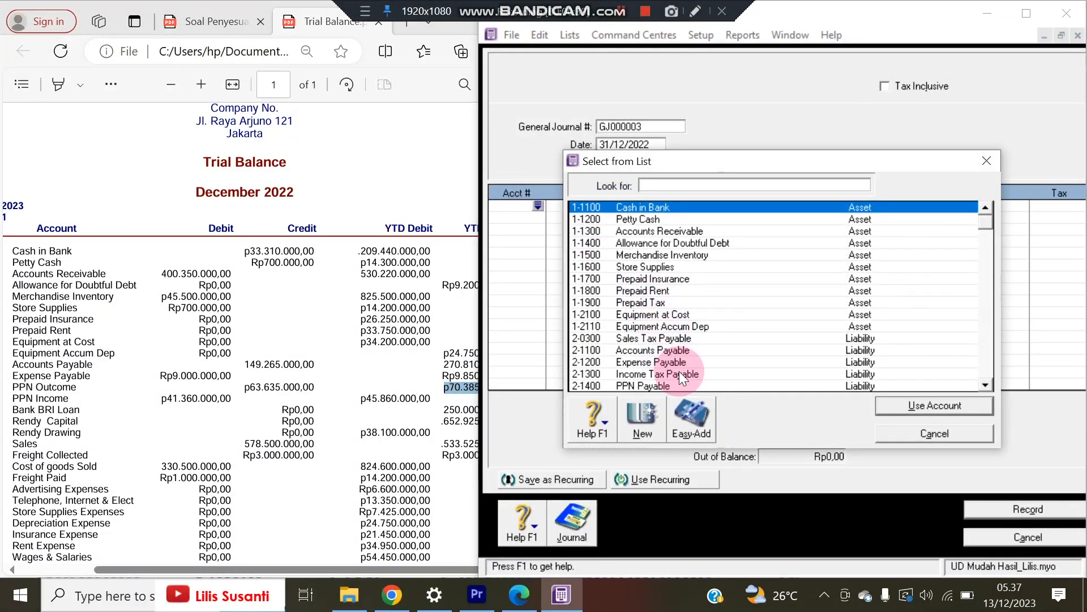
pyautogui.scroll(-1, 677, 362)
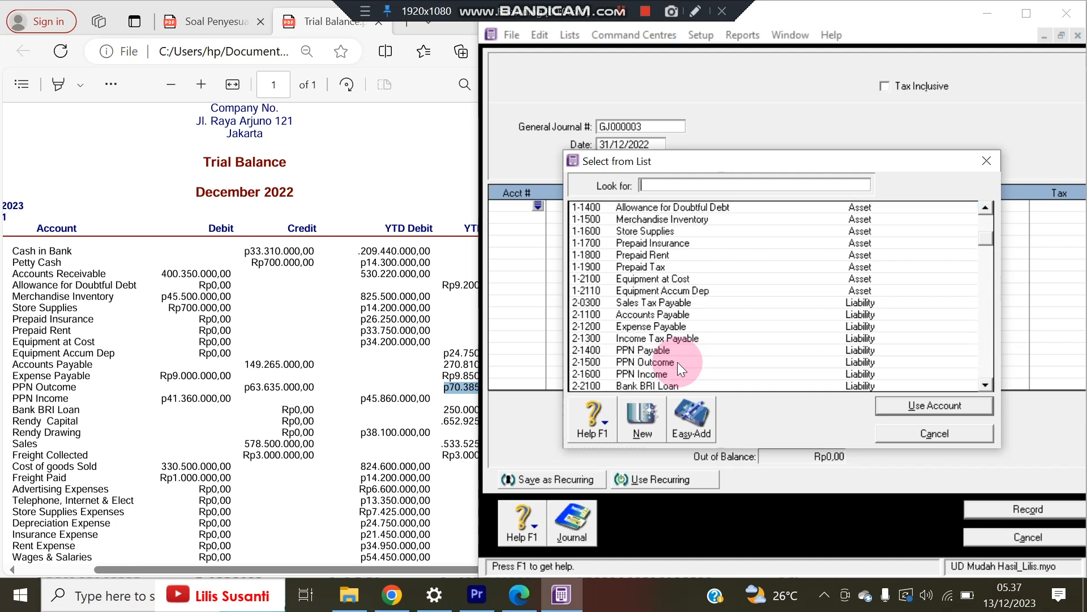
pyautogui.doubleClick(678, 362)
pyautogui.click(456, 399)
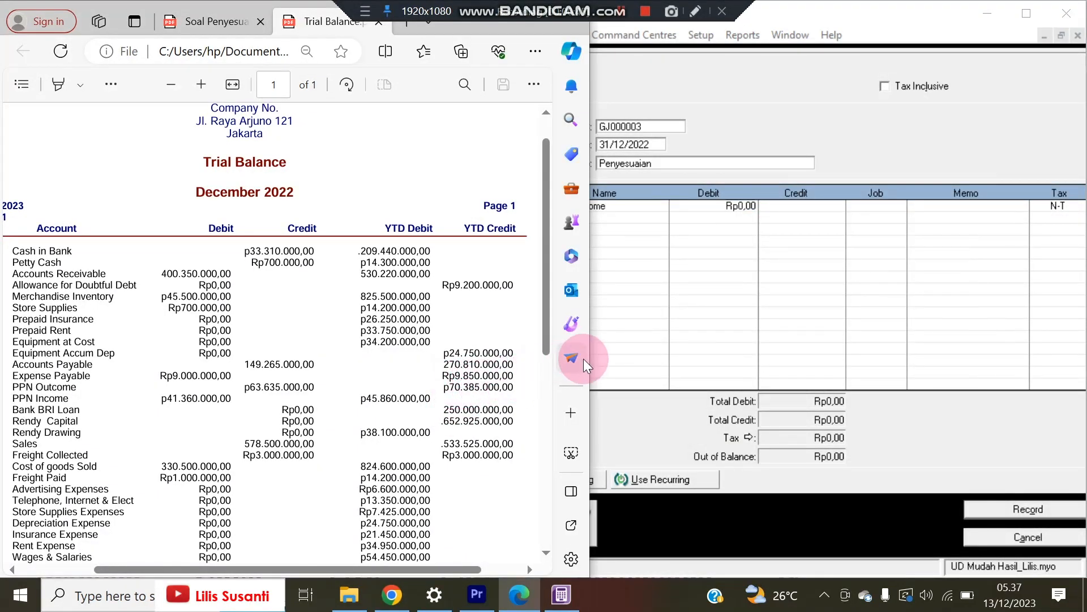
pyautogui.moveTo(589, 358); pyautogui.dragTo(561, 358)
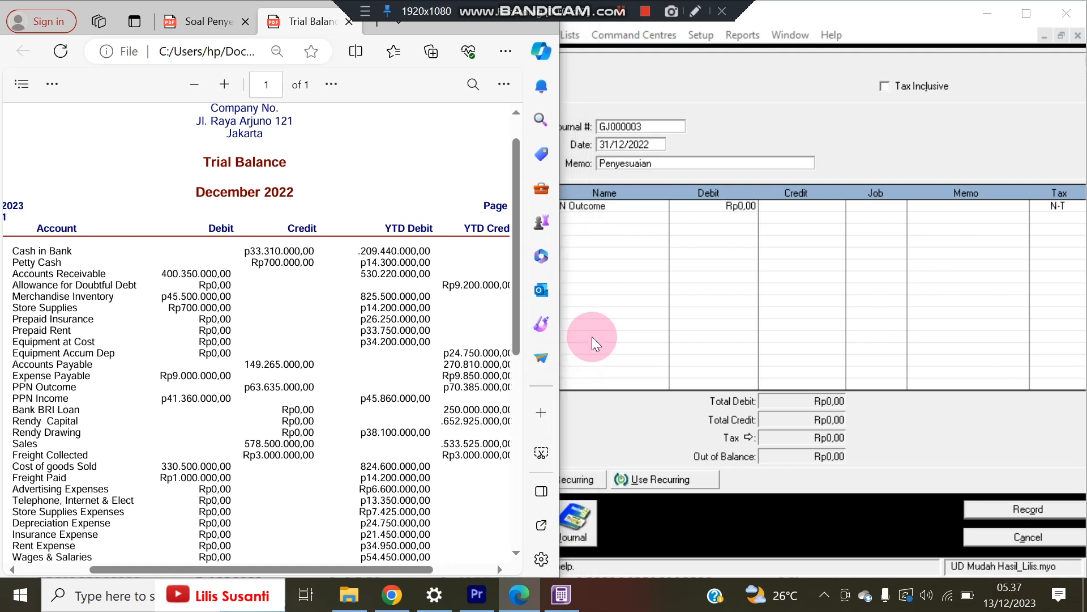
pyautogui.click(593, 337)
pyautogui.moveTo(479, 317); pyautogui.dragTo(513, 314)
pyautogui.write('1')
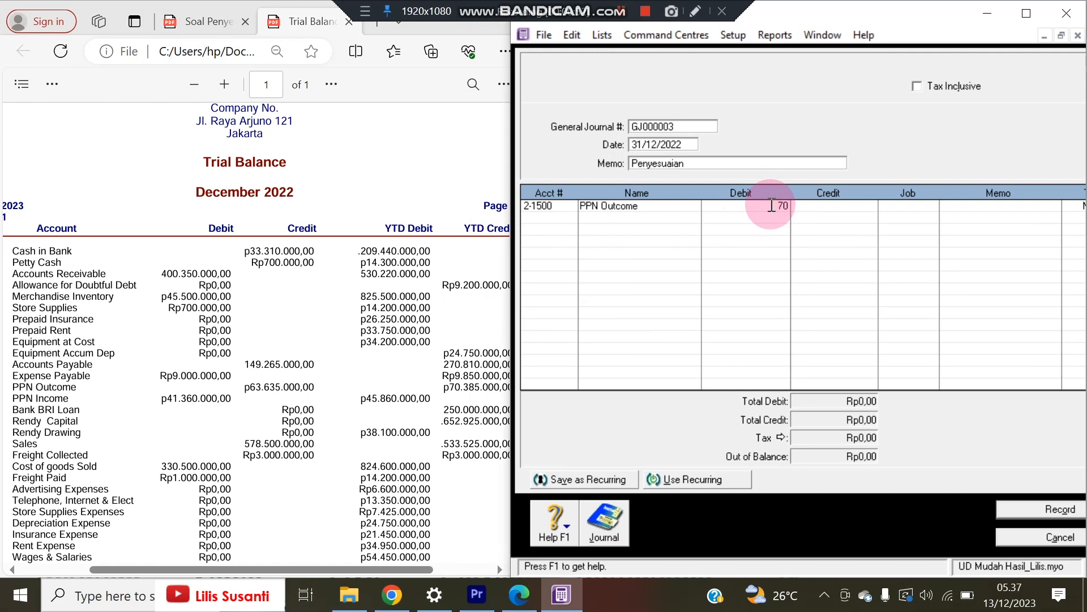
pyautogui.write('70385000')
pyautogui.press('Return')
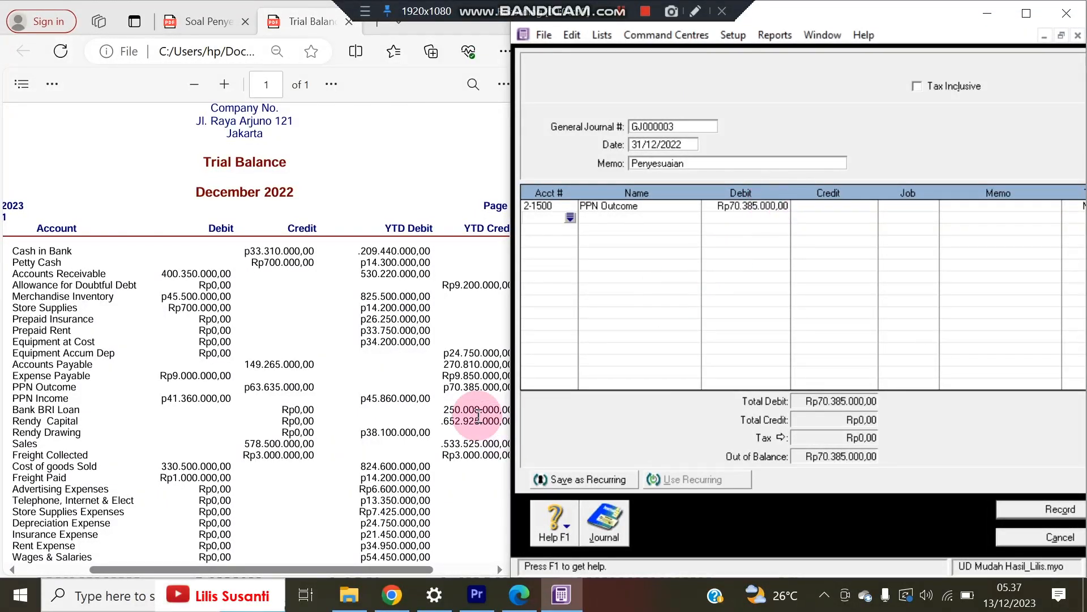
# - Check the PPN balances in the Trial Balance and add account 2-1600 PPN Income as the second line of the journal entry
pyautogui.click(478, 390)
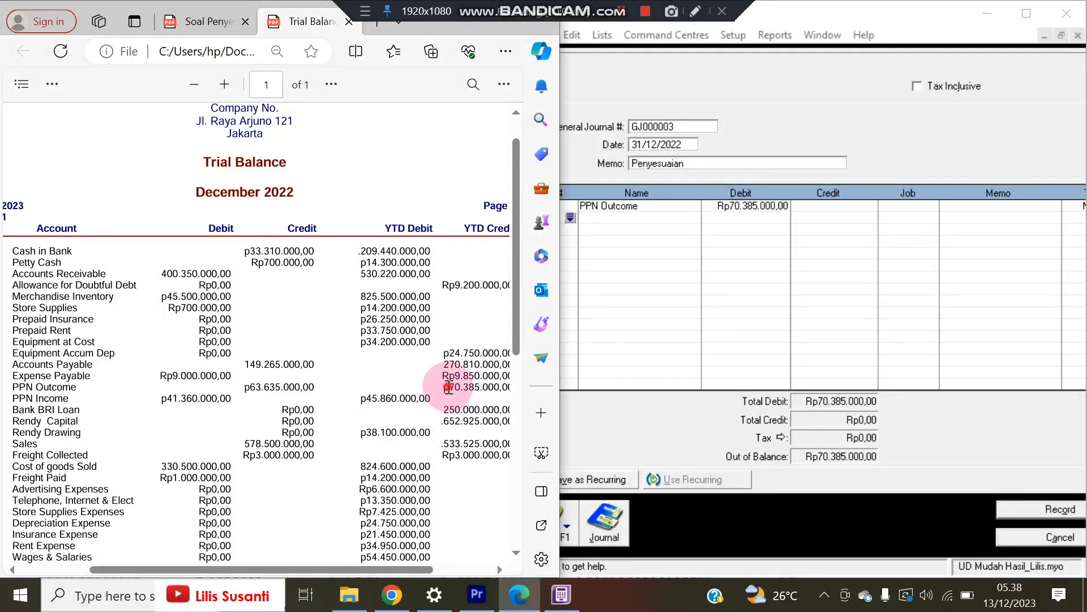
pyautogui.moveTo(444, 386); pyautogui.dragTo(494, 387)
pyautogui.click(664, 231)
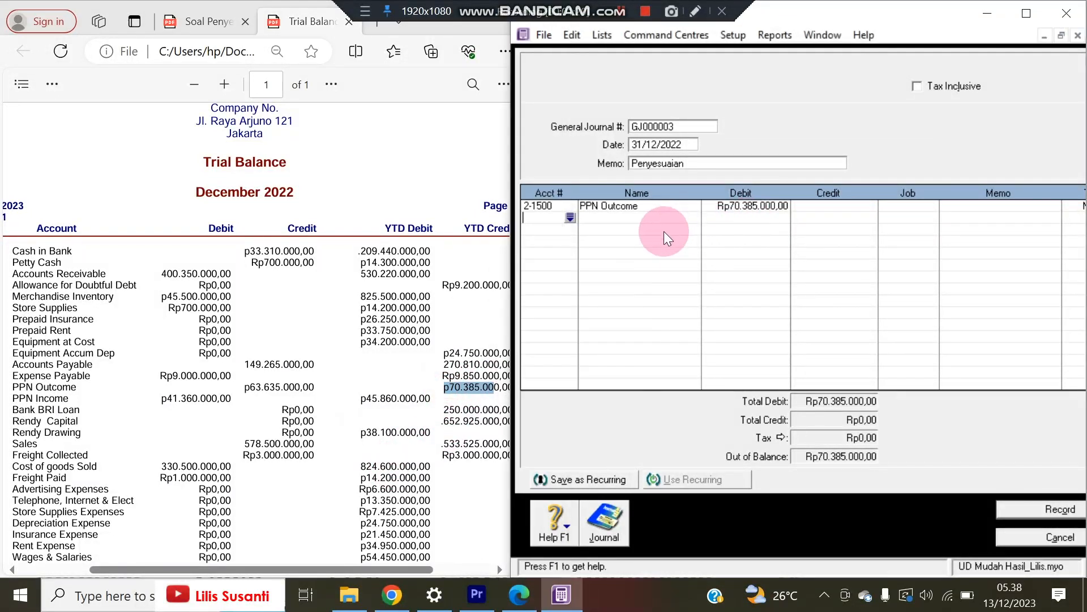
pyautogui.click(390, 396)
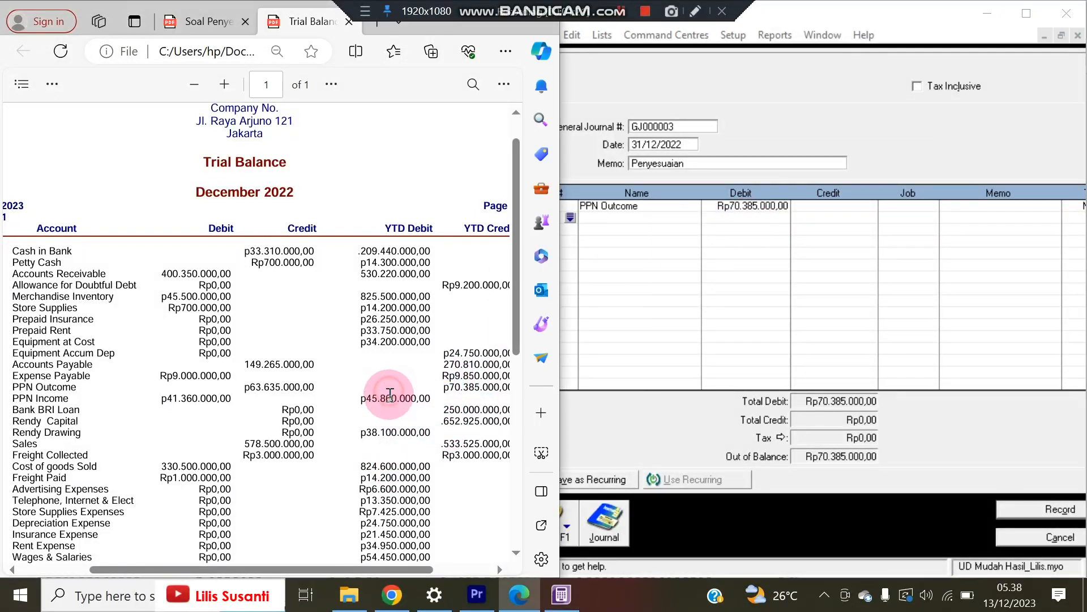
pyautogui.click(570, 219)
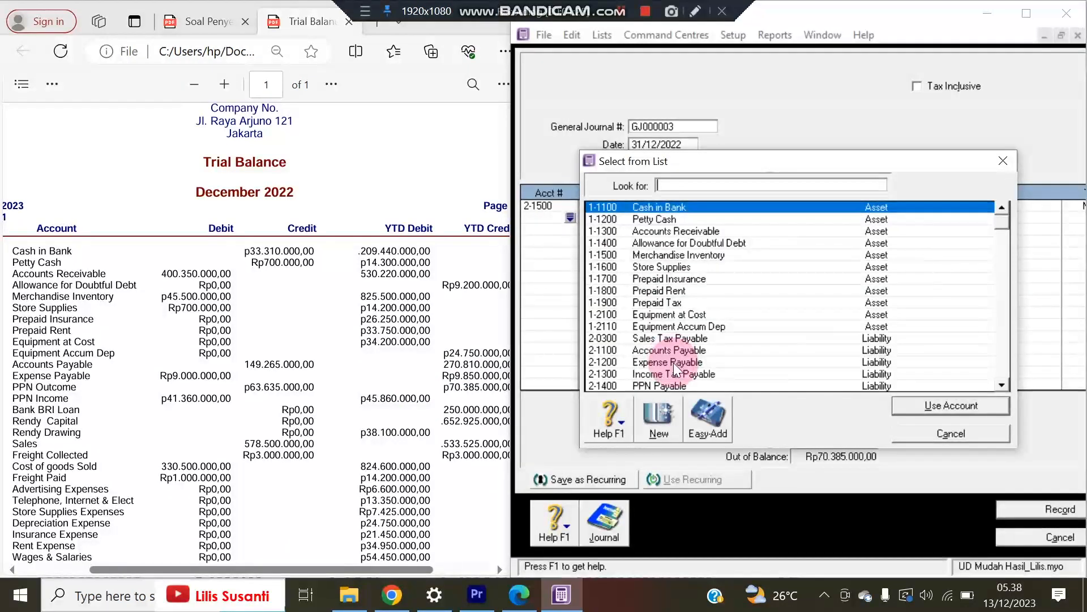
pyautogui.scroll(-1, 674, 363)
pyautogui.doubleClick(675, 372)
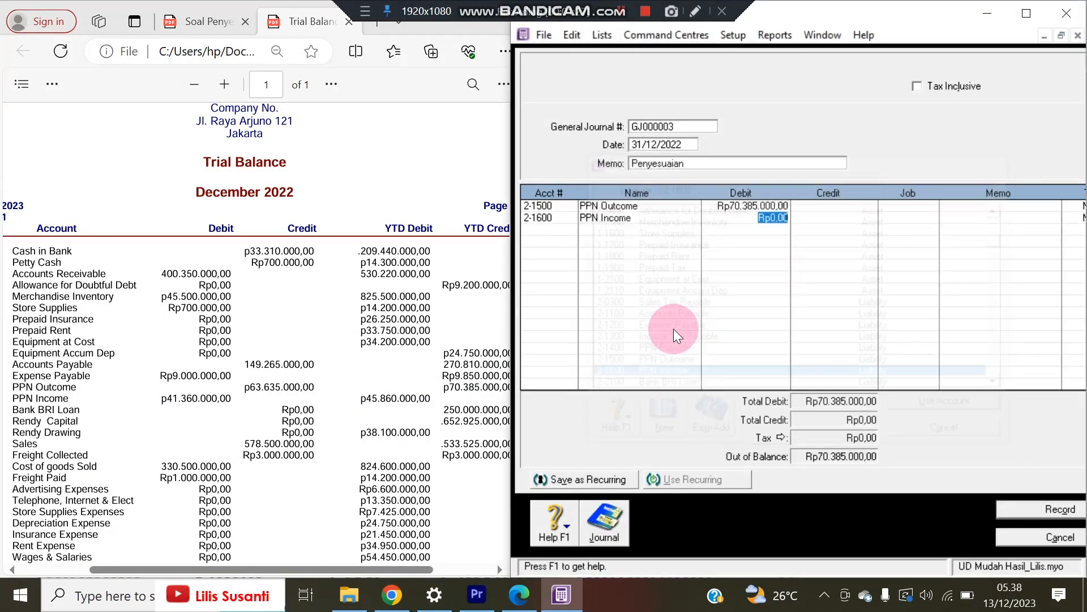
# - Set the credit of the PPN Income line to Rp45.860.000, matching its year-to-date balance in the Trial Balance
pyautogui.click(801, 219)
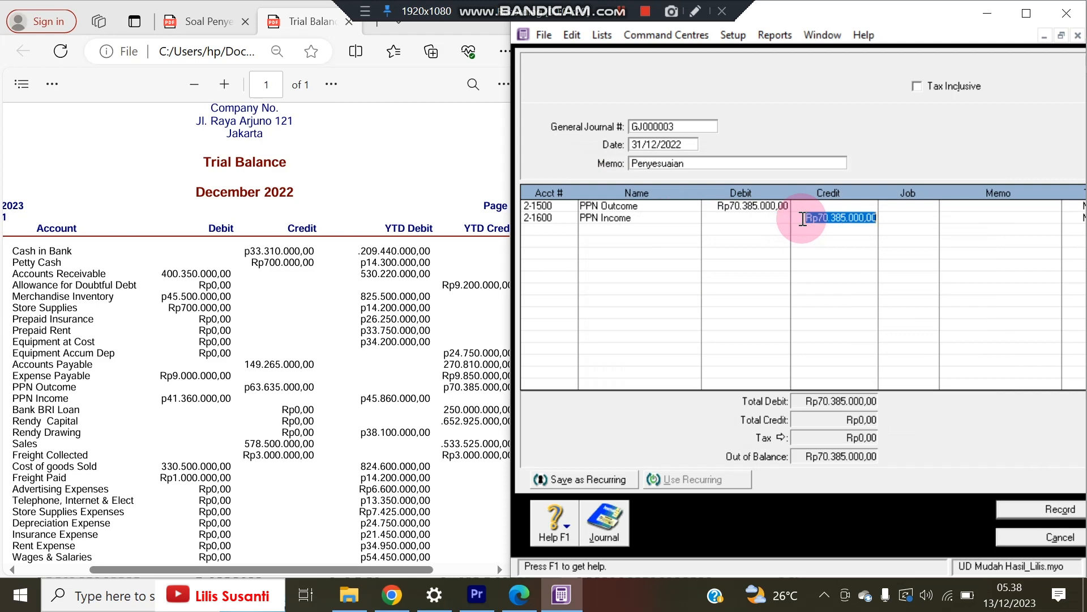
pyautogui.moveTo(364, 397); pyautogui.dragTo(418, 394)
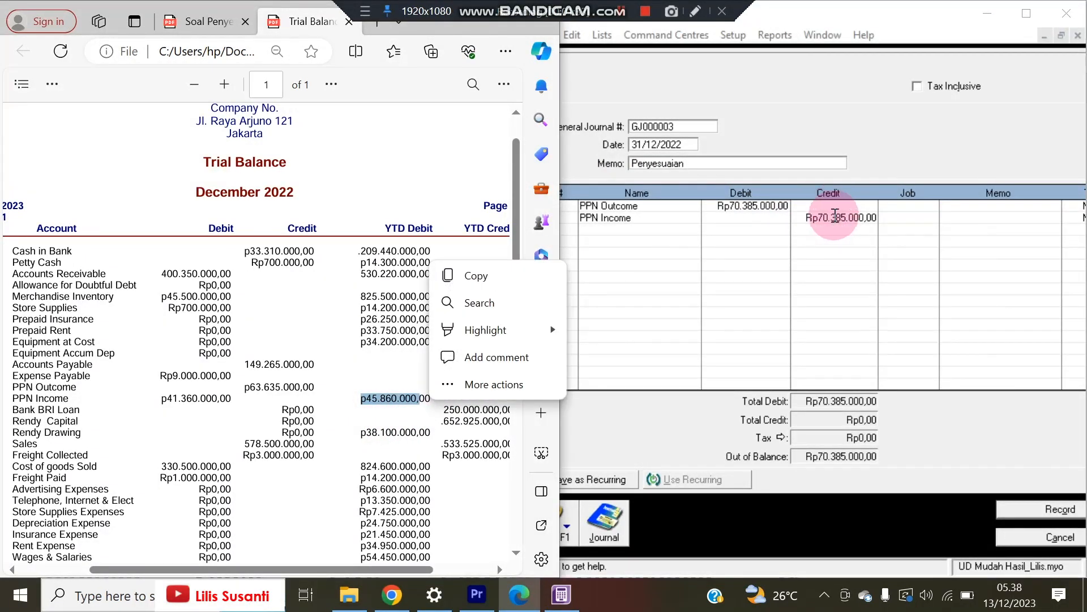
pyautogui.click(829, 218)
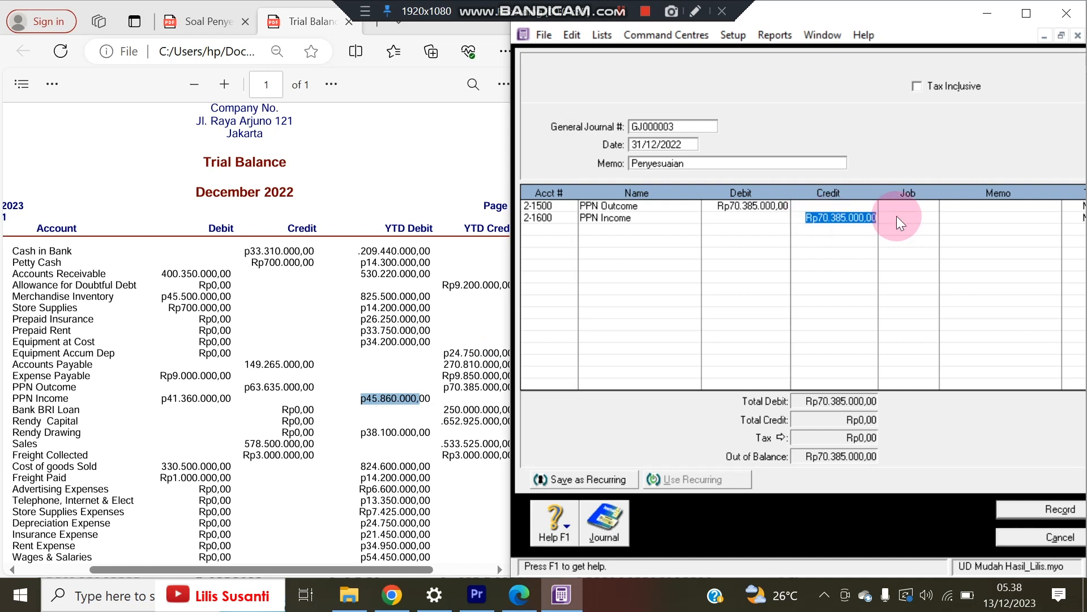
pyautogui.write('4')
pyautogui.write('5.860.0')
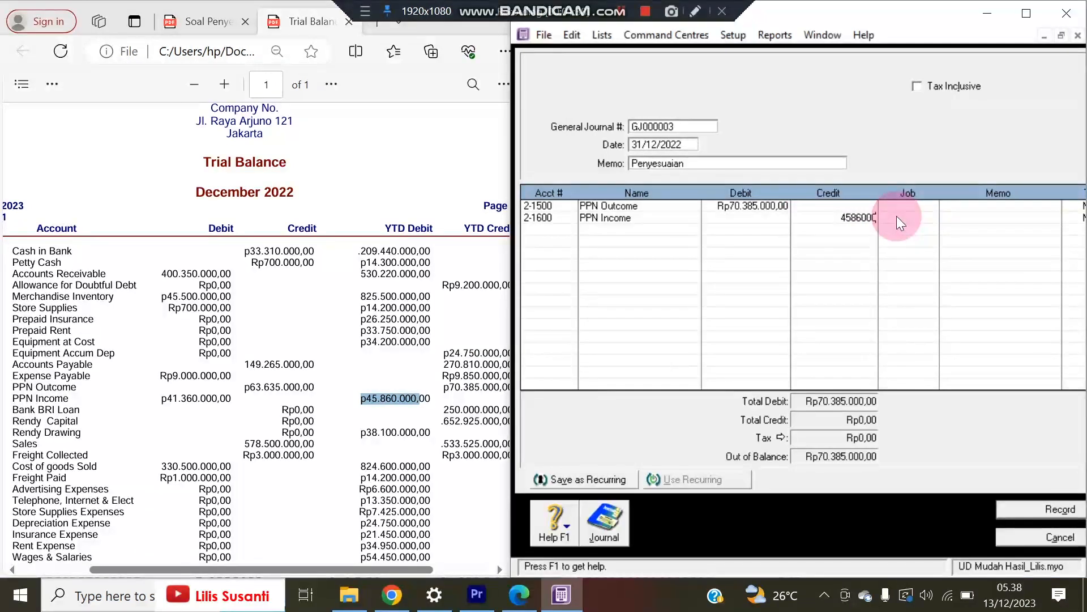
pyautogui.write('00')
pyautogui.press('Tab')
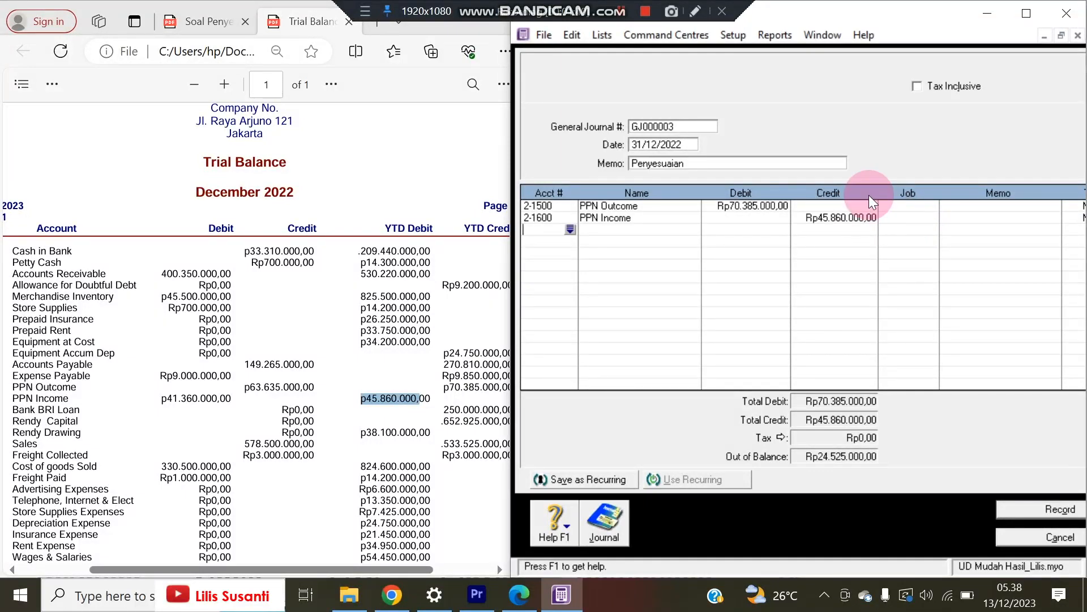
# - Add the account 2-1400 PPN Payable line with a Rp24.525.000 credit to balance the PPN closing entry
pyautogui.click(566, 230)
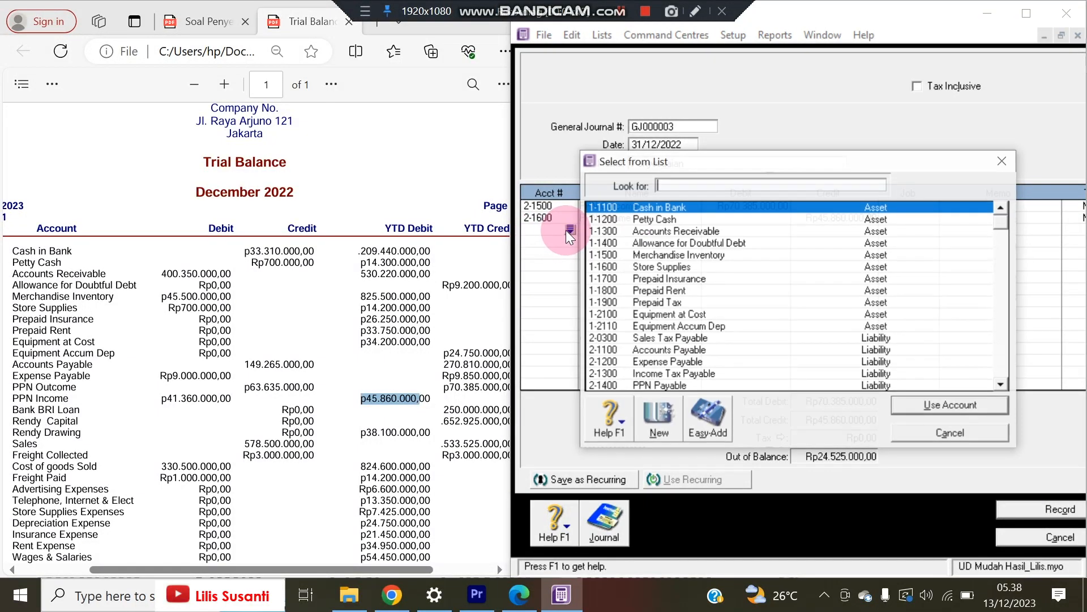
pyautogui.doubleClick(692, 386)
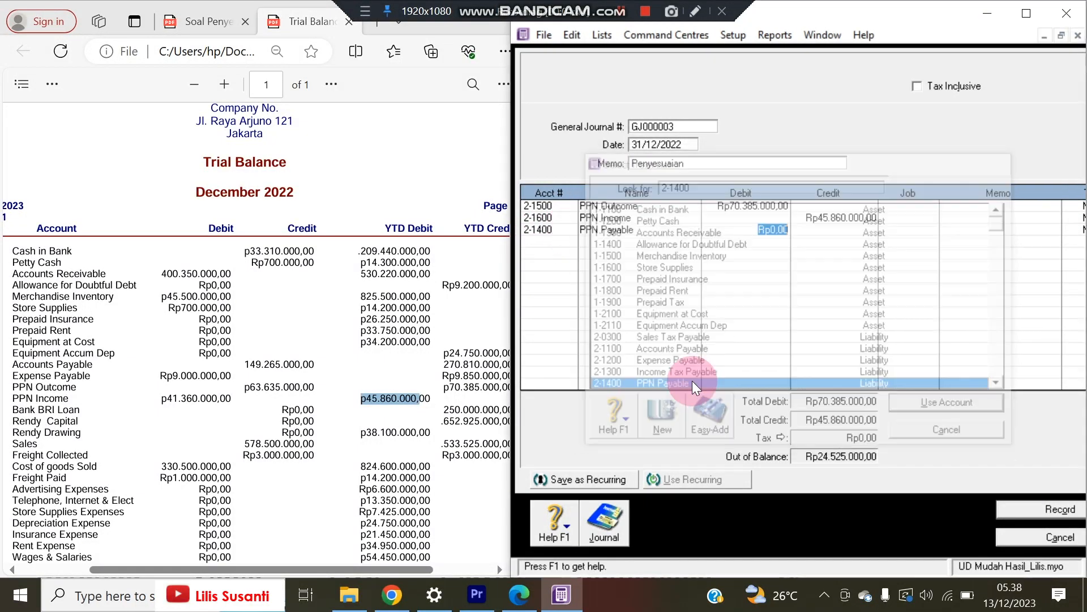
pyautogui.click(827, 232)
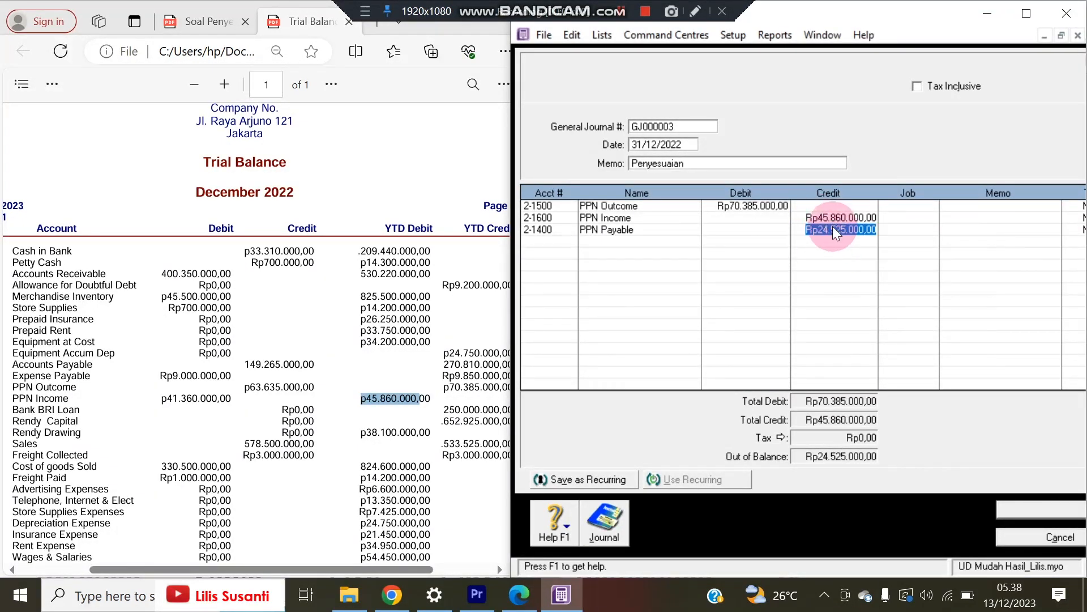
pyautogui.press('Tab')
# - Check the PPN Payable line of the journal entry against item 7 of memo BM12-3
pyautogui.click(223, 22)
pyautogui.click(251, 281)
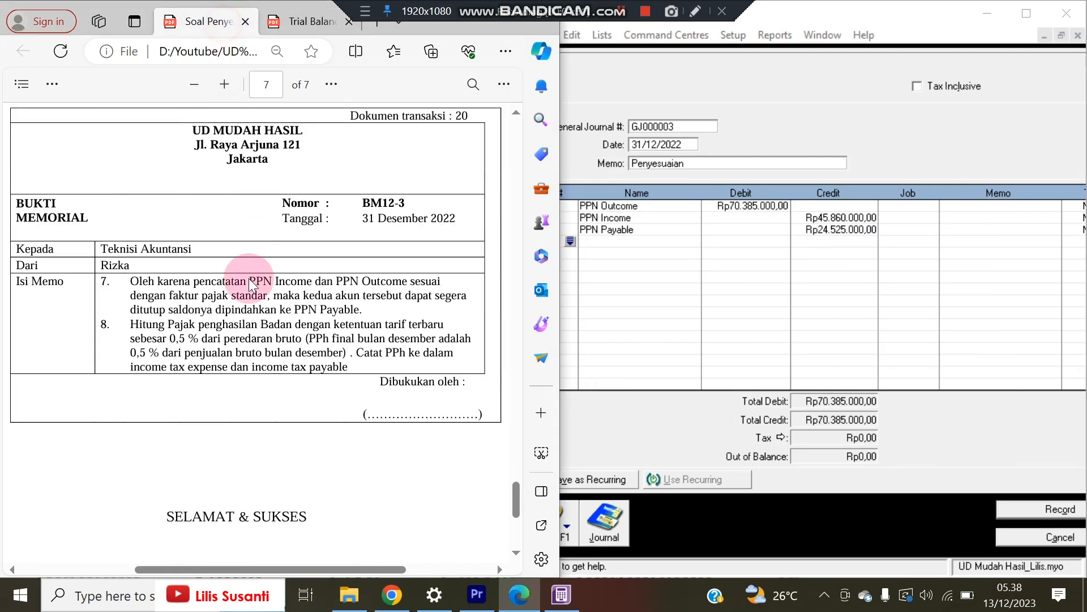
pyautogui.doubleClick(249, 282)
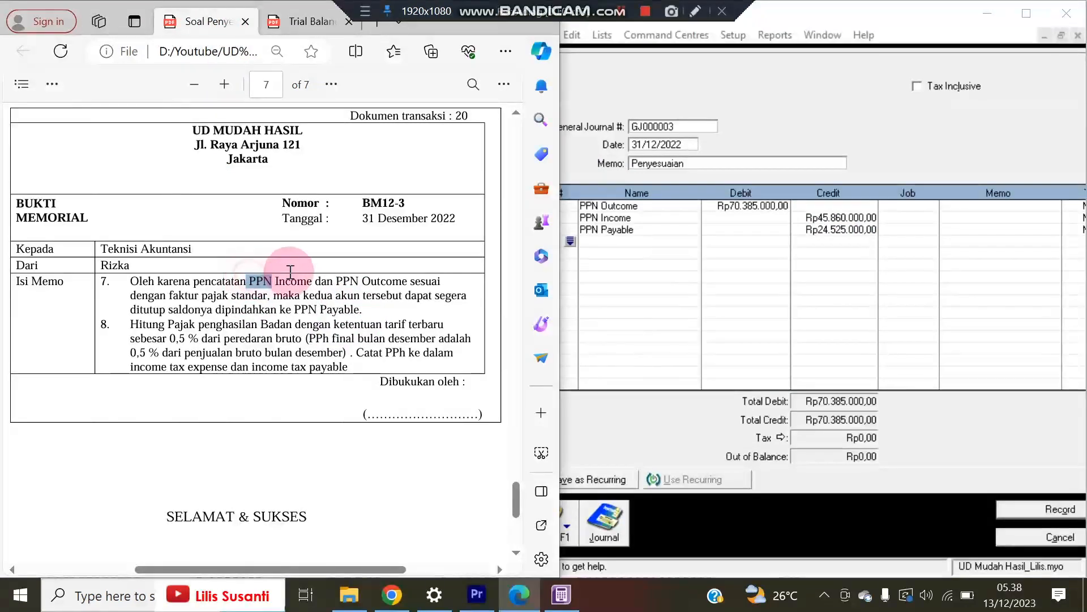
pyautogui.click(305, 309)
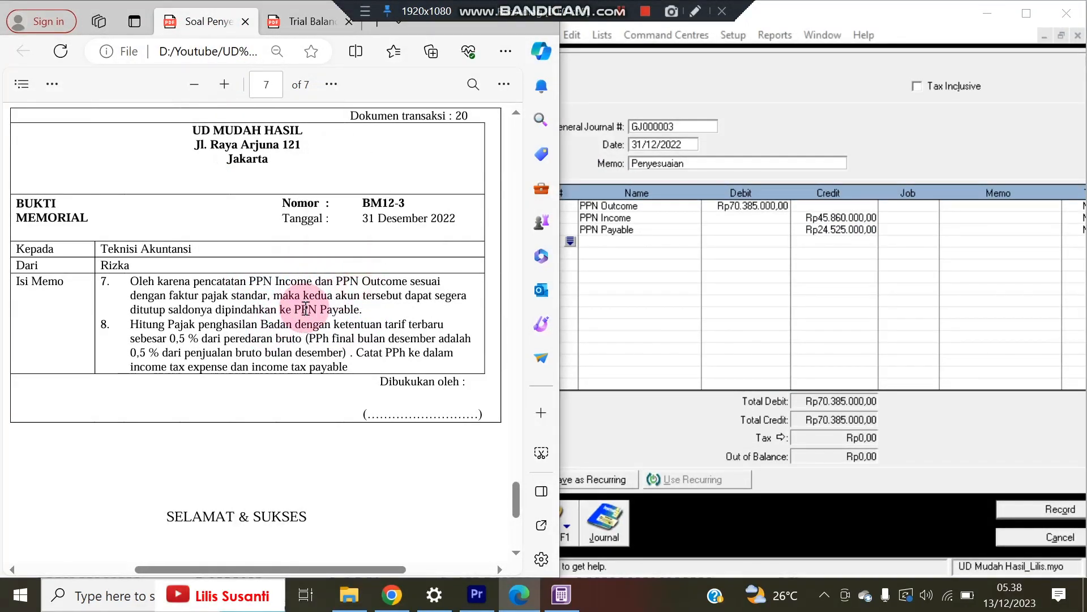
pyautogui.moveTo(292, 309); pyautogui.dragTo(363, 310)
pyautogui.click(649, 229)
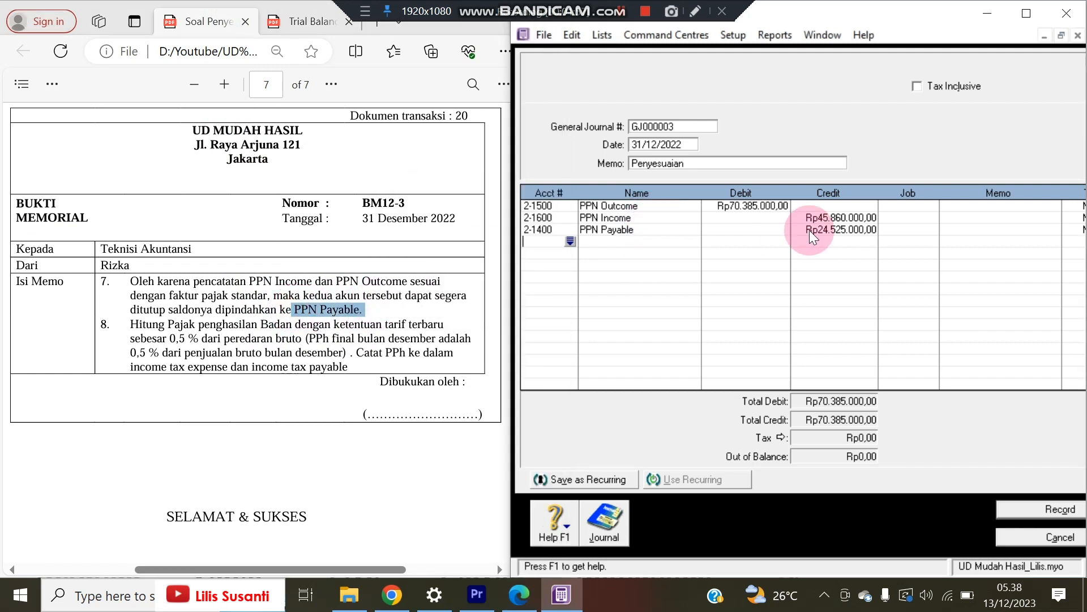
pyautogui.click(848, 230)
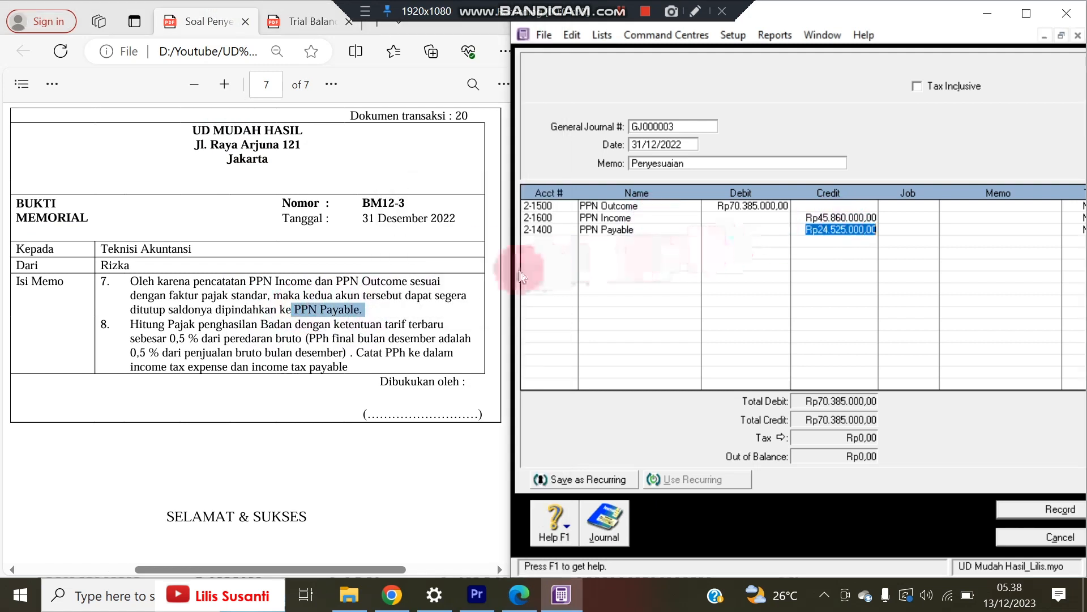
# - Read item 8 of memo BM12-3 on the 0,5 % income tax and look up the Sales balance in the Trial Balance
pyautogui.click(344, 312)
pyautogui.moveTo(117, 330); pyautogui.dragTo(438, 325)
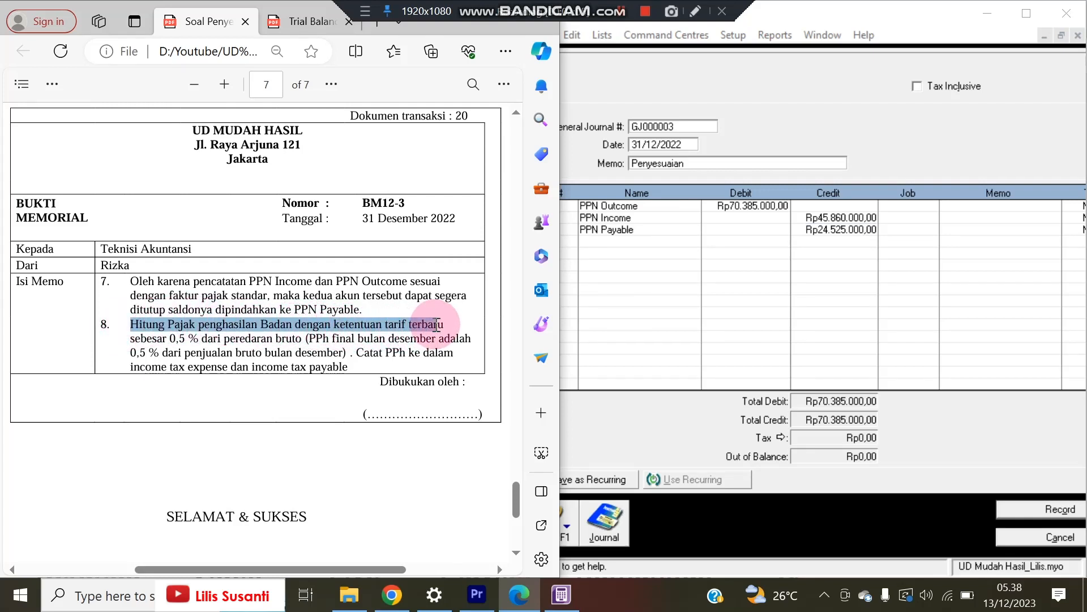
pyautogui.click(187, 335)
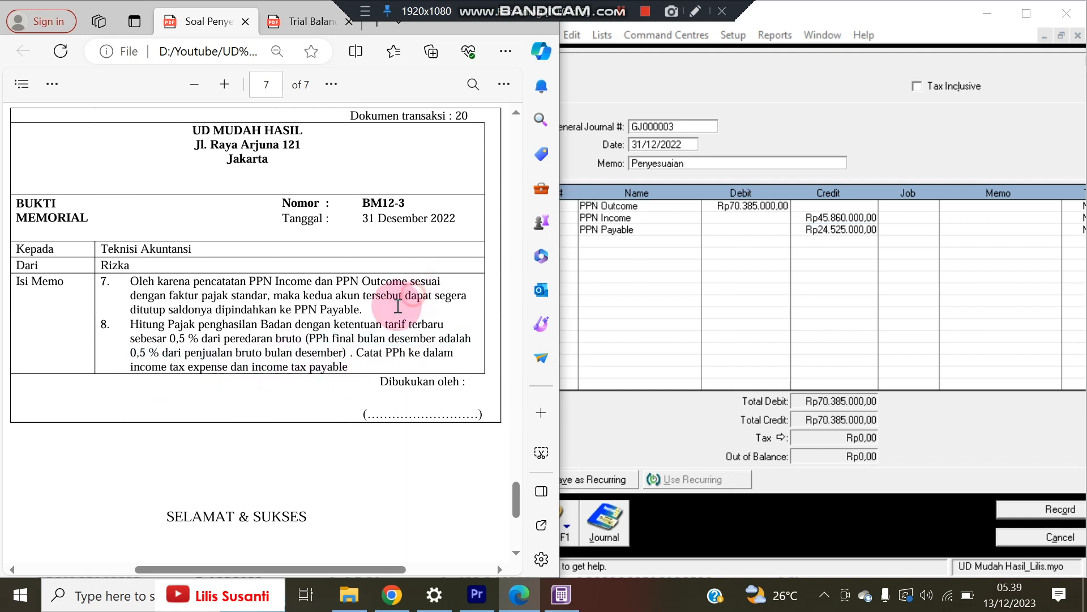
pyautogui.moveTo(312, 339); pyautogui.dragTo(341, 351)
pyautogui.click(321, 348)
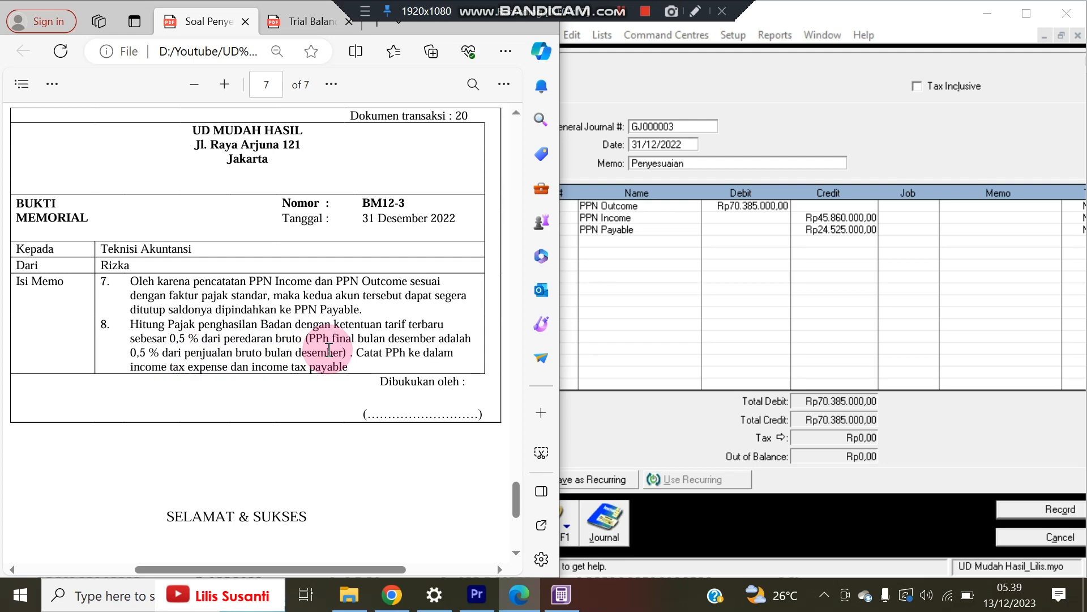
pyautogui.click(303, 21)
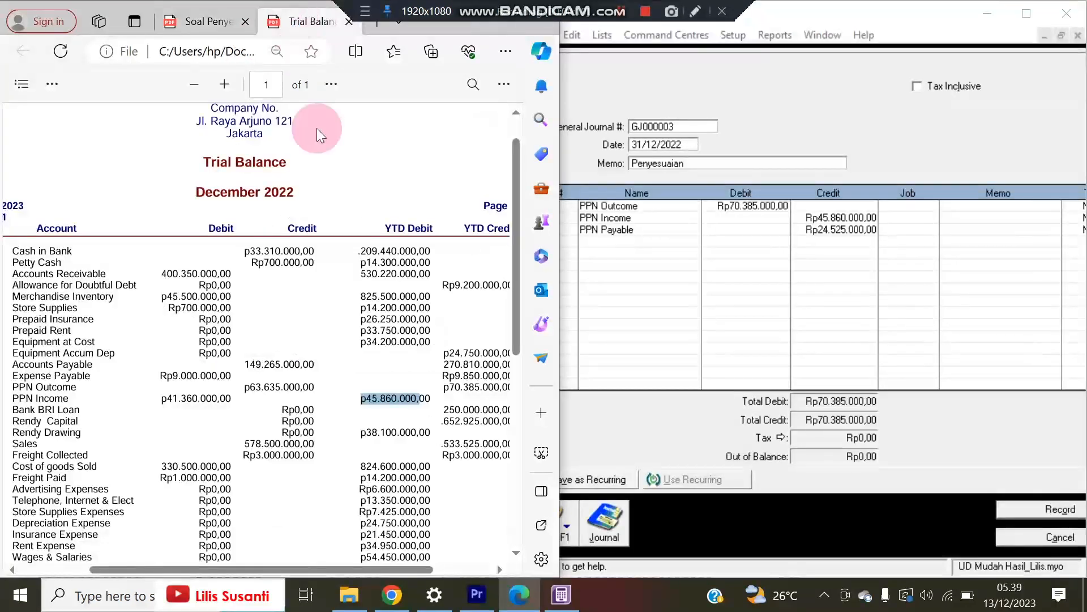
pyautogui.click(324, 431)
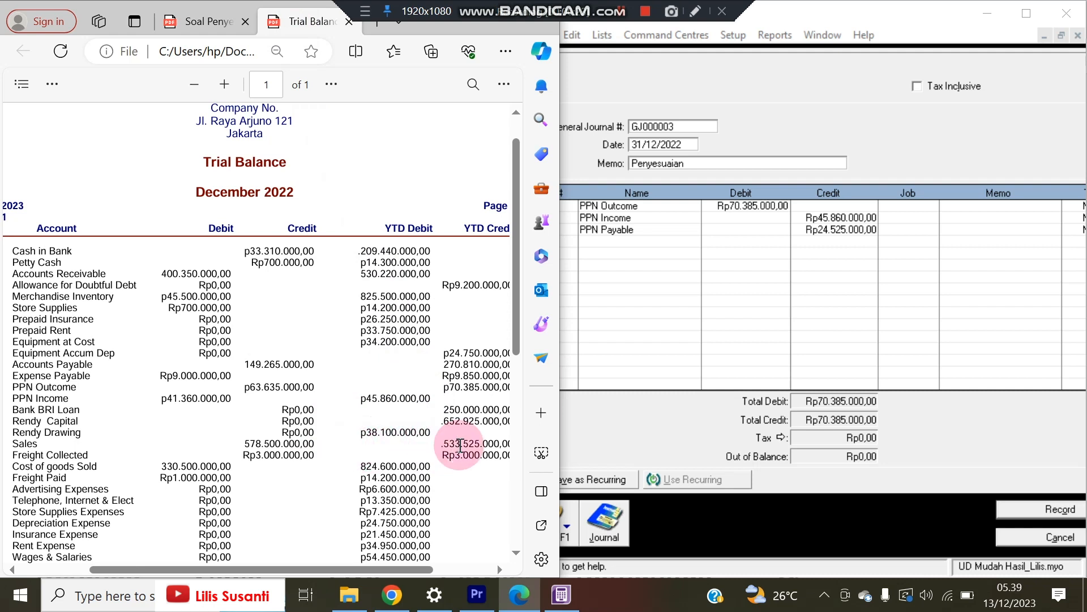
pyautogui.moveTo(437, 444); pyautogui.dragTo(504, 444)
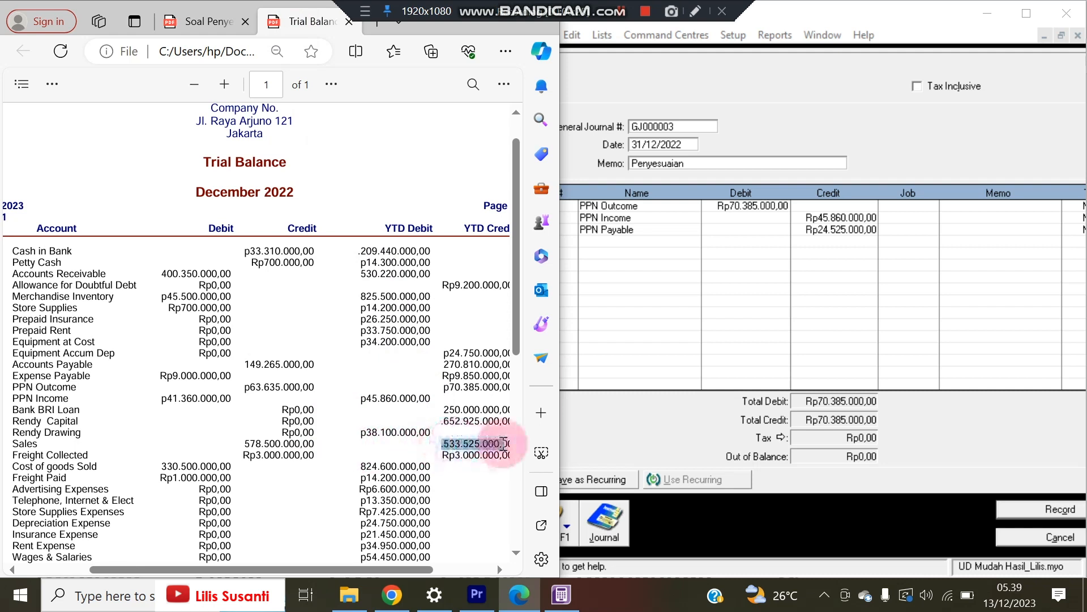
# - Record journal entry GJ000003 and compare the Sales balance in the list of income accounts with the December Sales figure in the Trial Balance
pyautogui.click(1022, 507)
pyautogui.click(1019, 537)
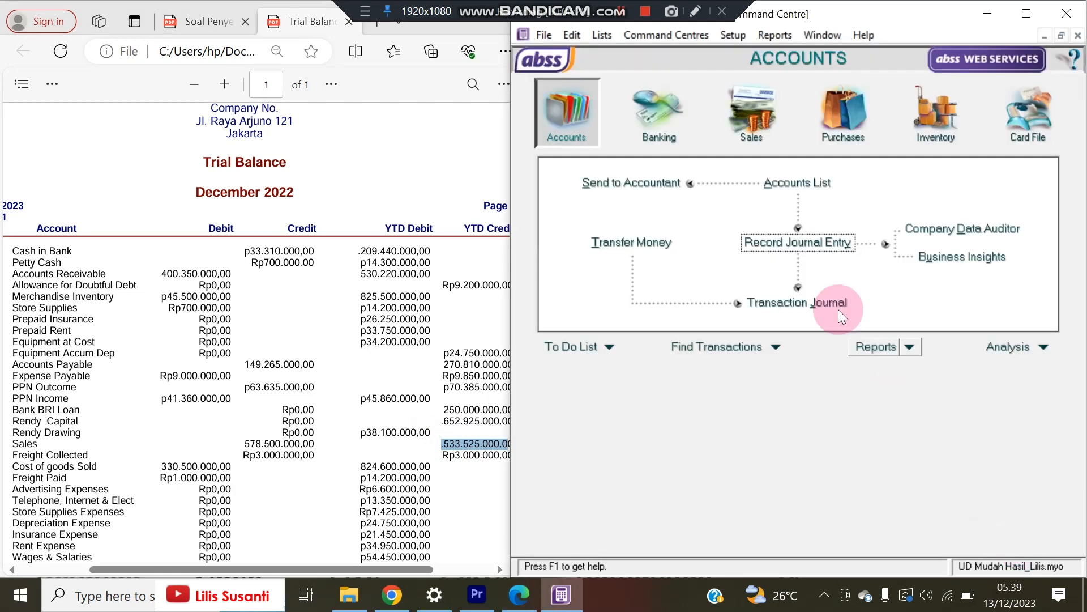
pyautogui.click(795, 181)
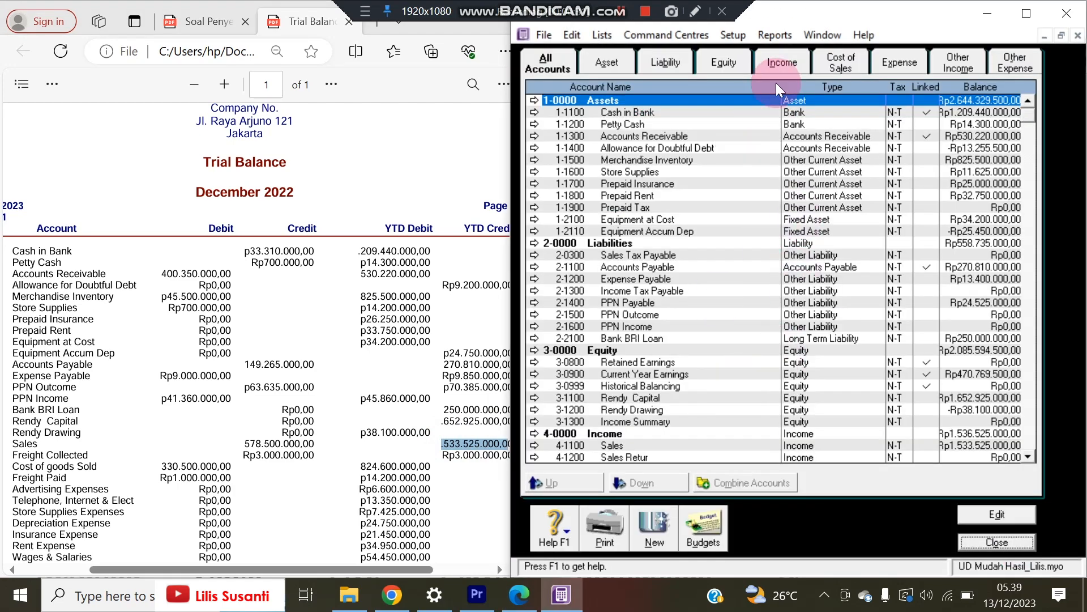
pyautogui.click(785, 64)
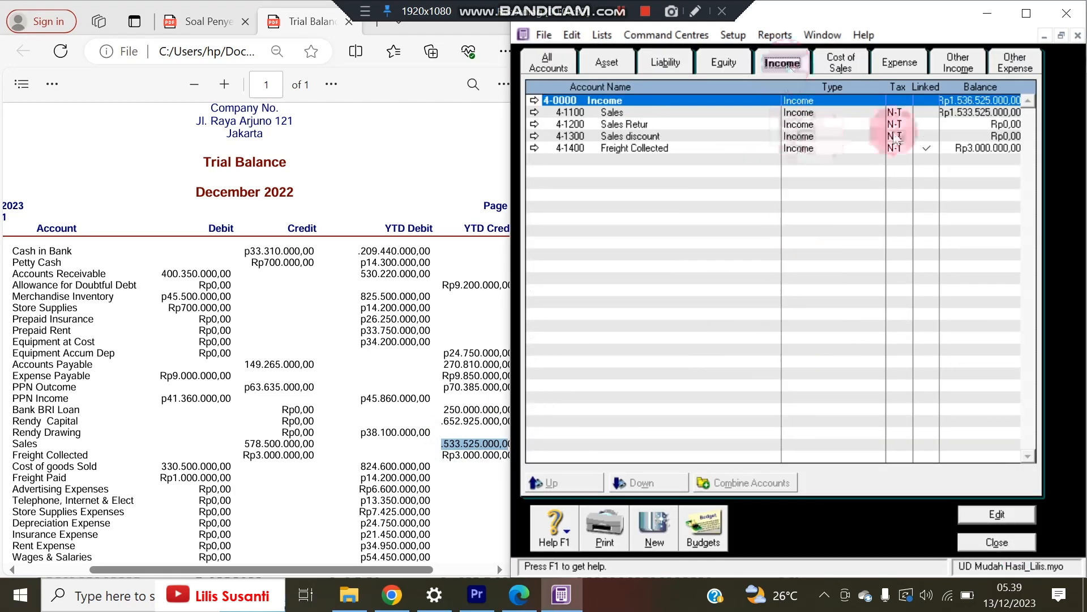
pyautogui.click(978, 111)
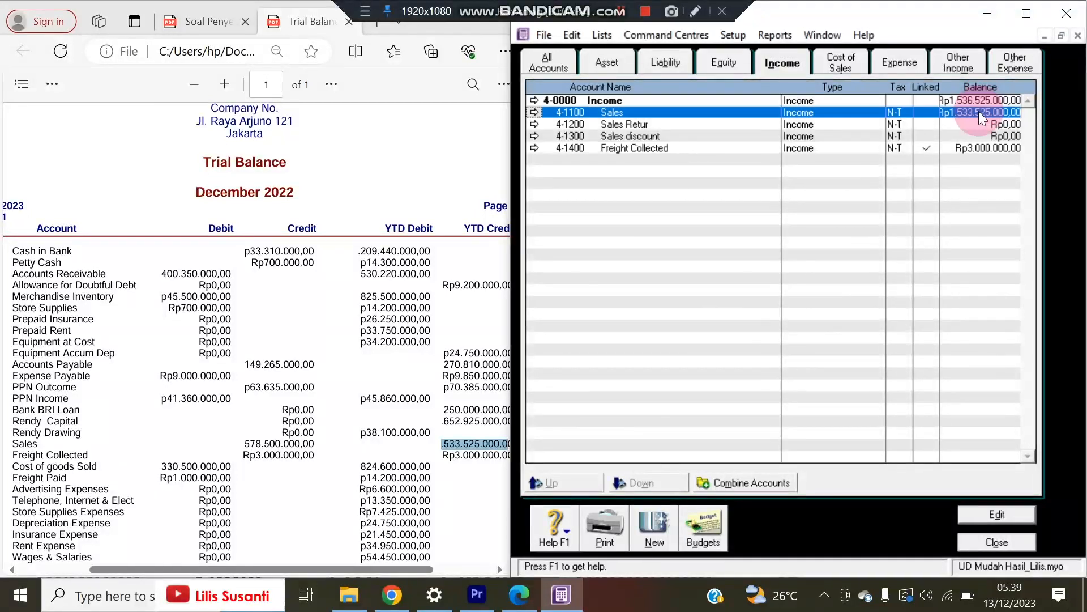
pyautogui.click(447, 438)
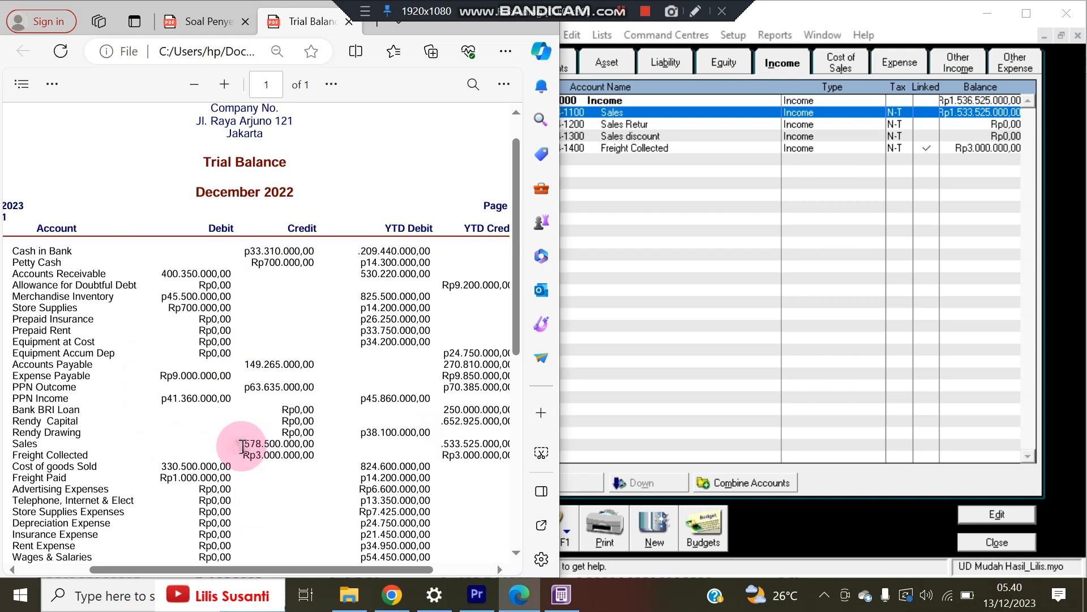
pyautogui.moveTo(242, 444); pyautogui.dragTo(315, 444)
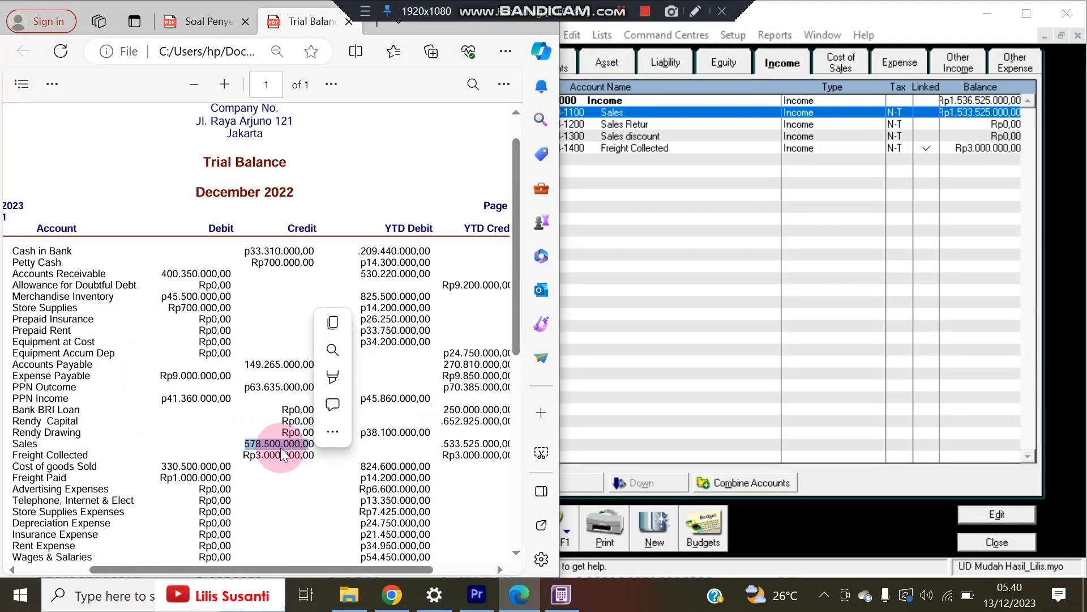
# - Display the Account Transactions [Accrual] report for account 4-1100 Sales, dated 01/12/2022 to 31/12/2022
pyautogui.click(997, 542)
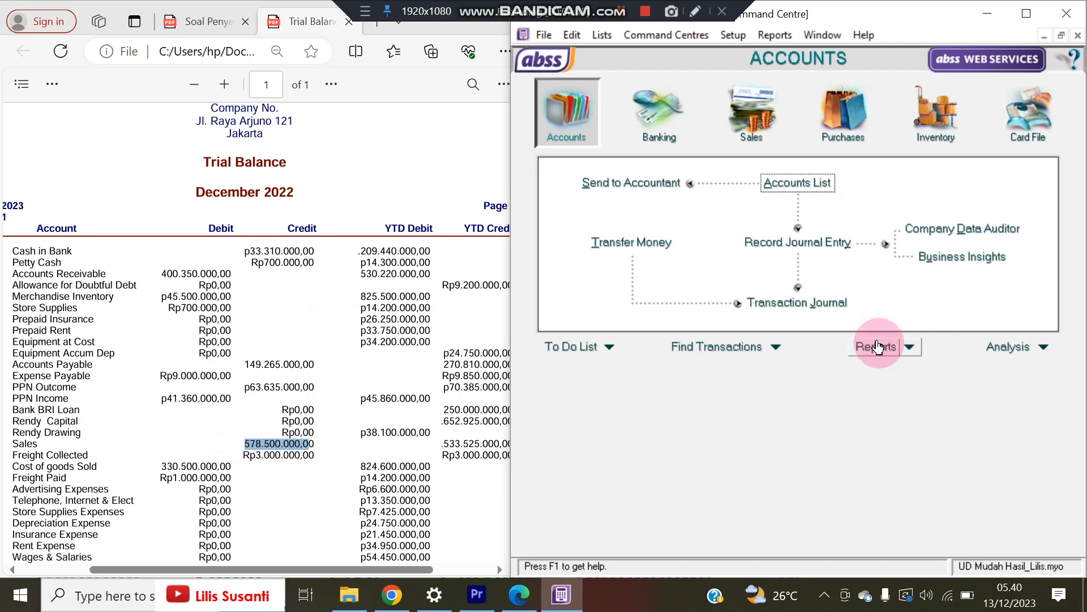
pyautogui.click(855, 346)
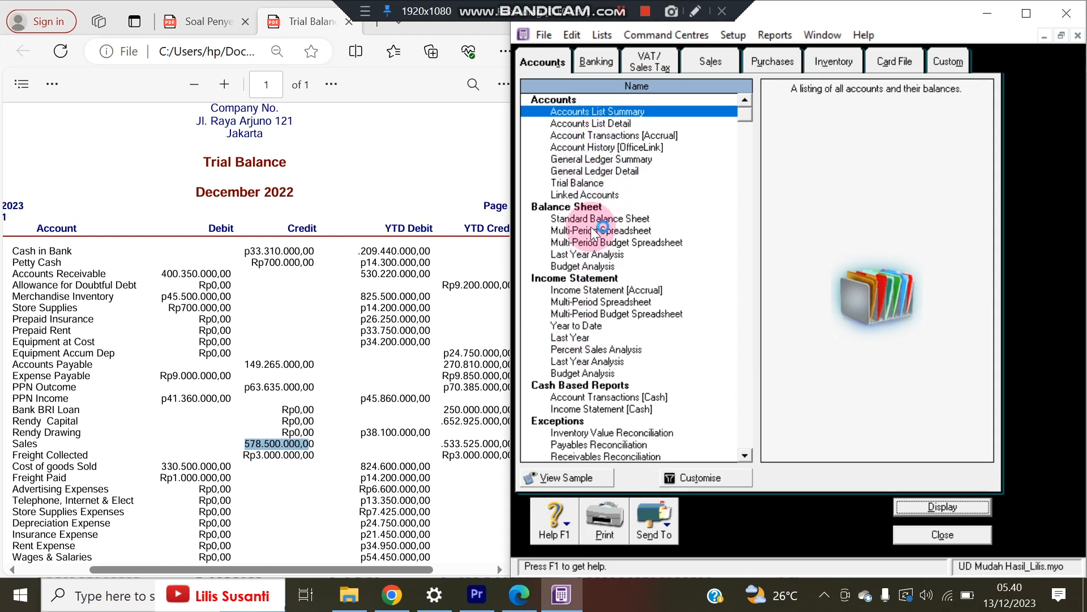
pyautogui.doubleClick(592, 136)
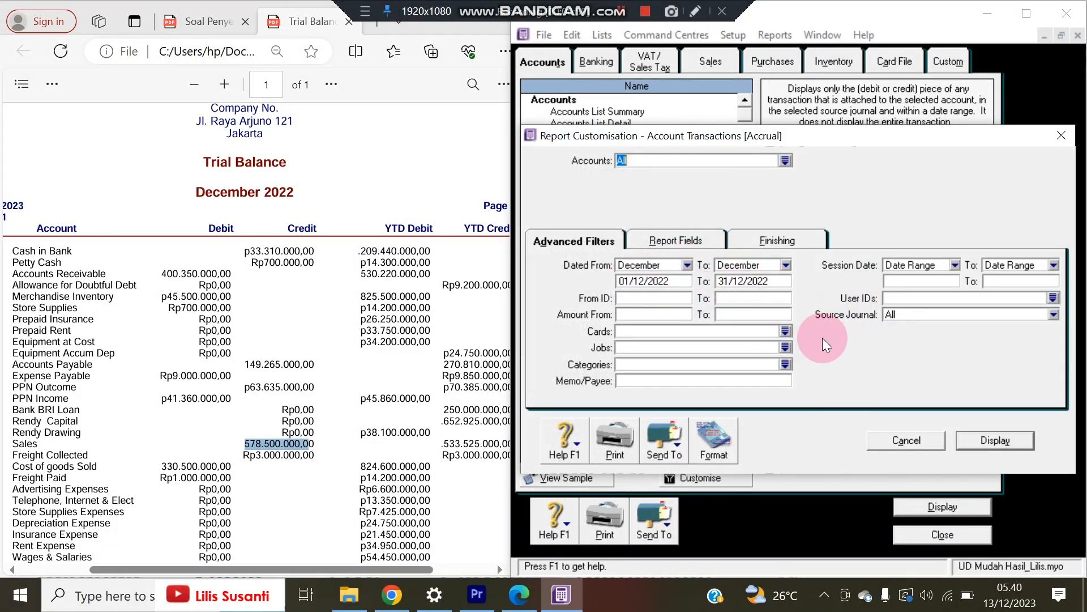
pyautogui.click(785, 161)
pyautogui.click(603, 202)
pyautogui.scroll(-5, 623, 339)
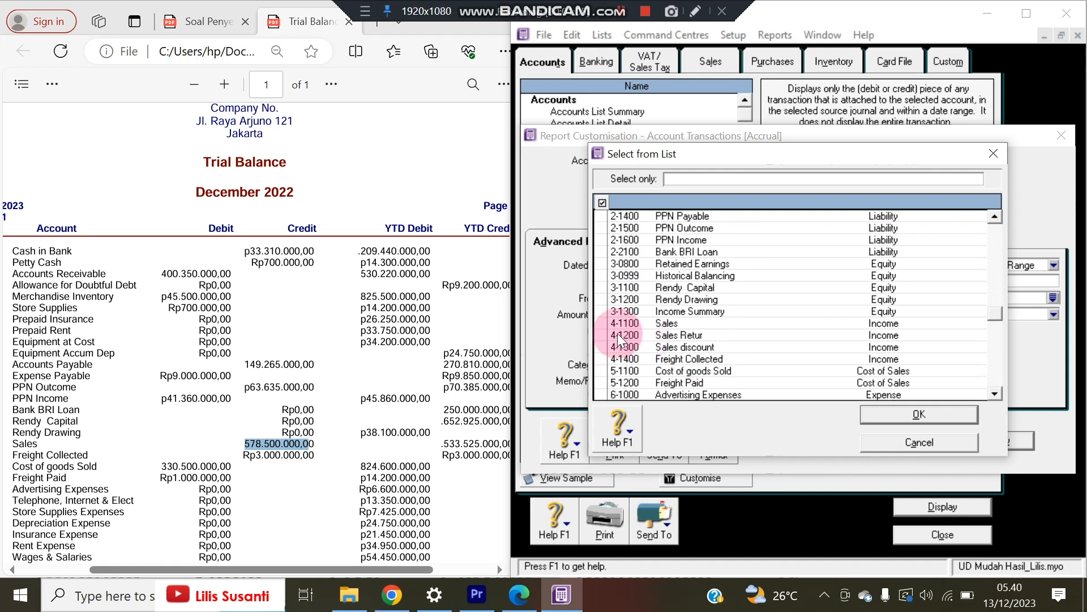
pyautogui.click(601, 322)
pyautogui.click(883, 410)
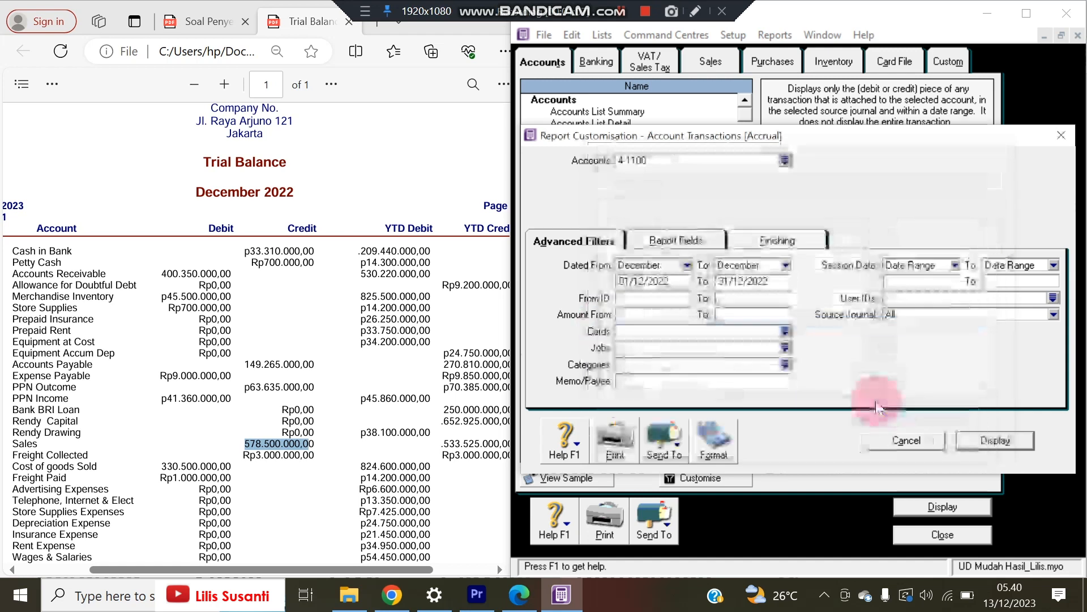
pyautogui.click(965, 440)
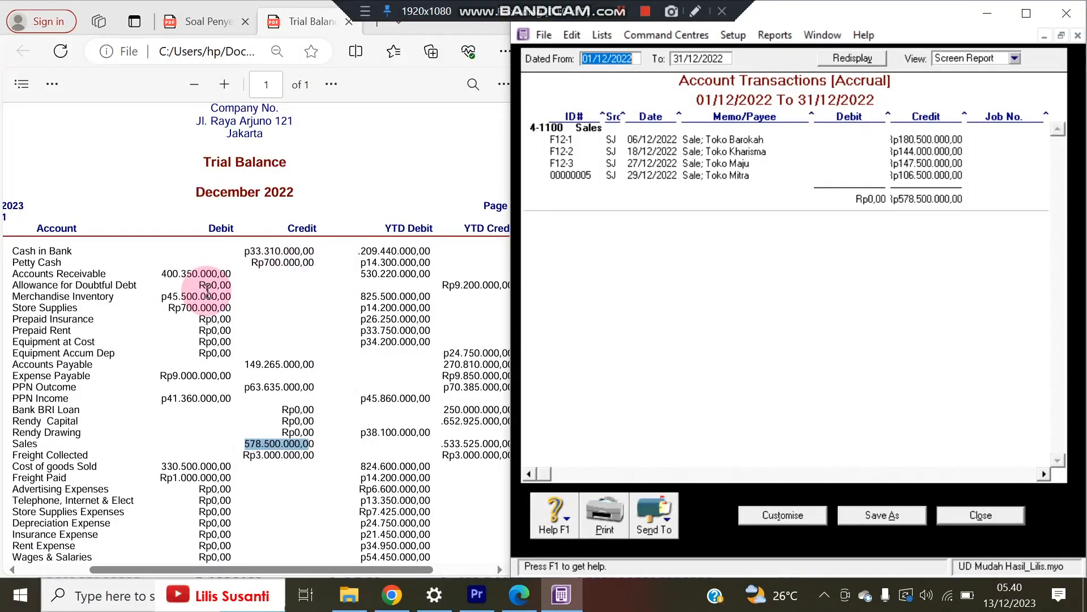
# - Compare the report's total Sales credit with the December Sales credit in the Trial Balance, widening the Credit column to read full amounts
pyautogui.click(325, 369)
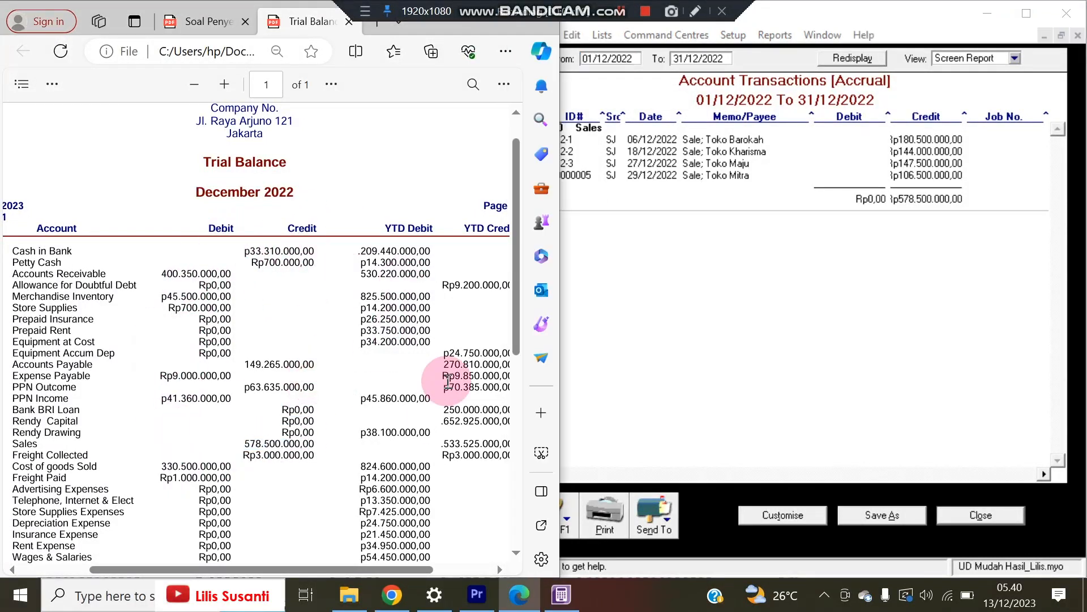
pyautogui.click(450, 211)
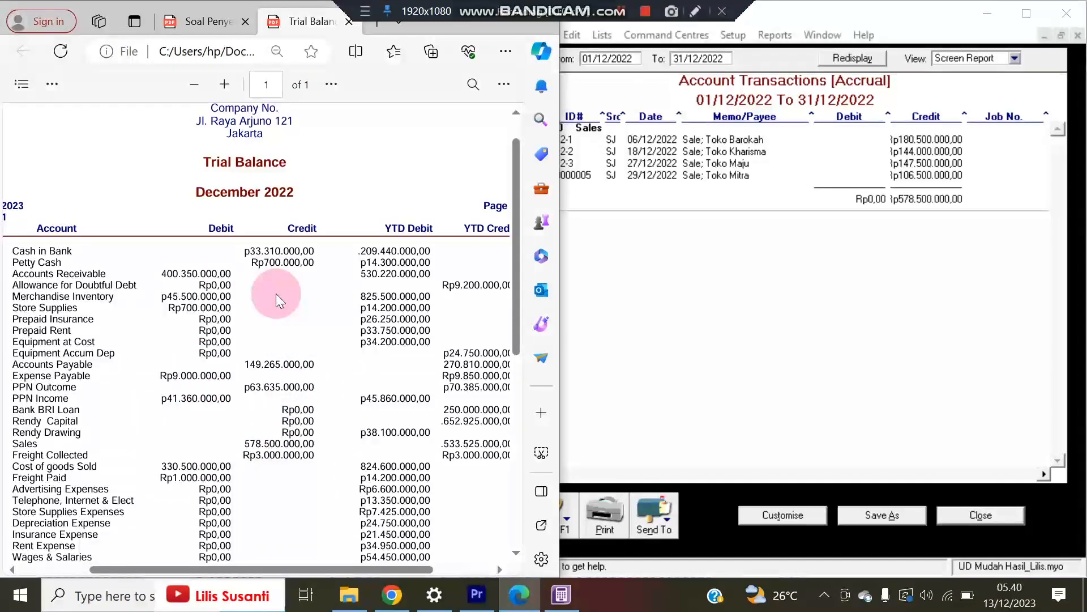
pyautogui.moveTo(264, 251); pyautogui.dragTo(220, 268)
pyautogui.click(220, 268)
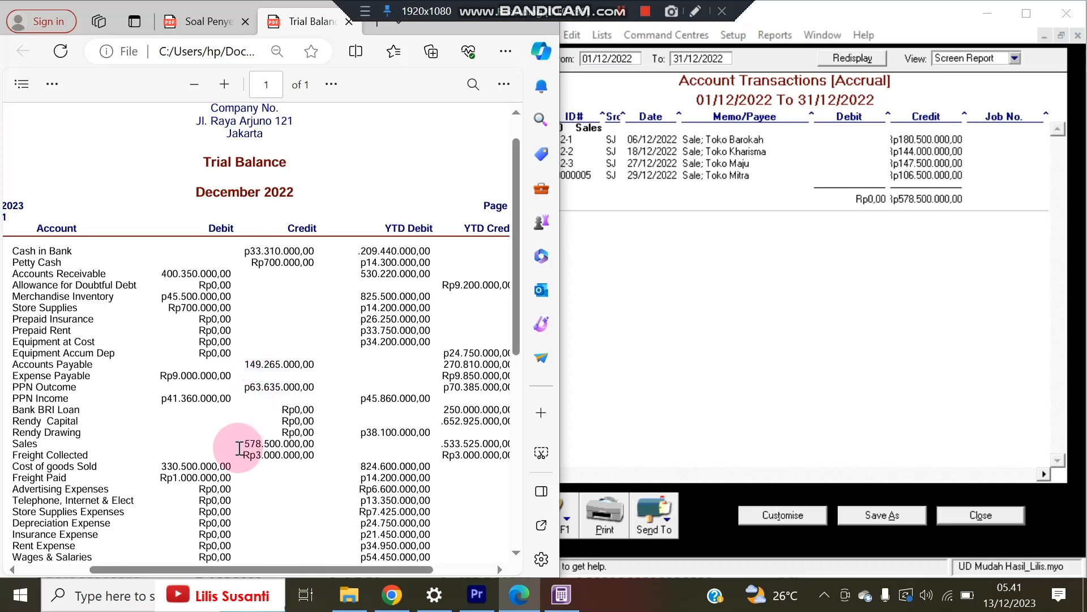
pyautogui.moveTo(245, 444); pyautogui.dragTo(320, 446)
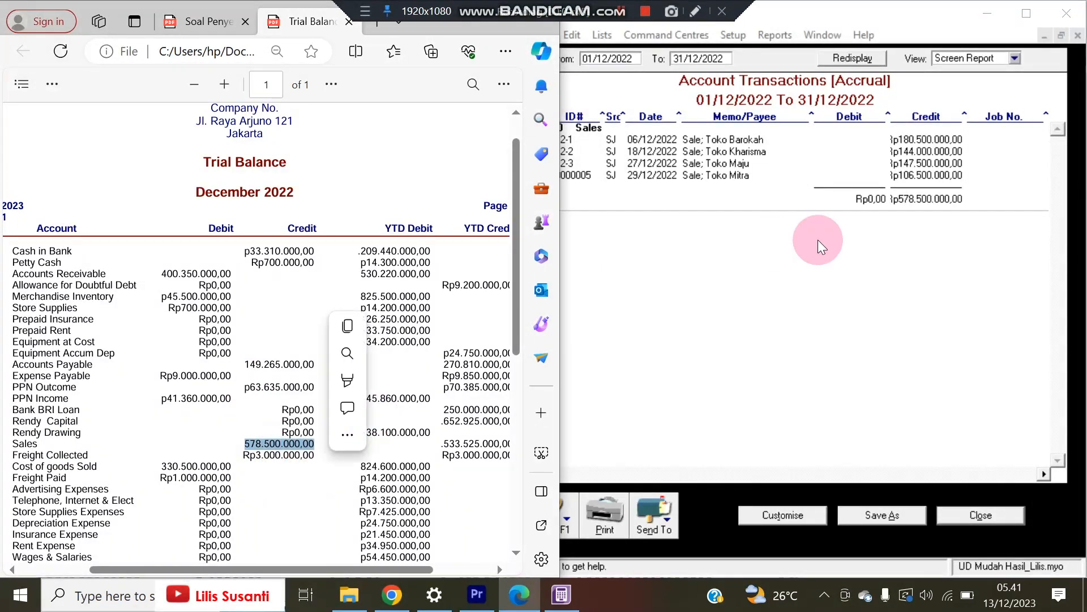
pyautogui.click(918, 199)
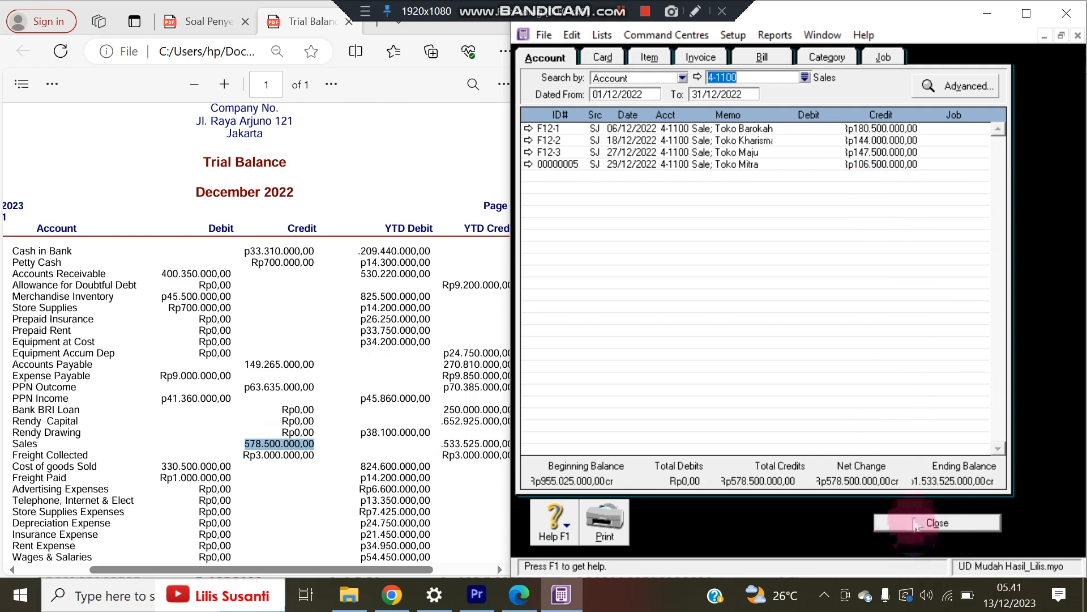
pyautogui.click(931, 521)
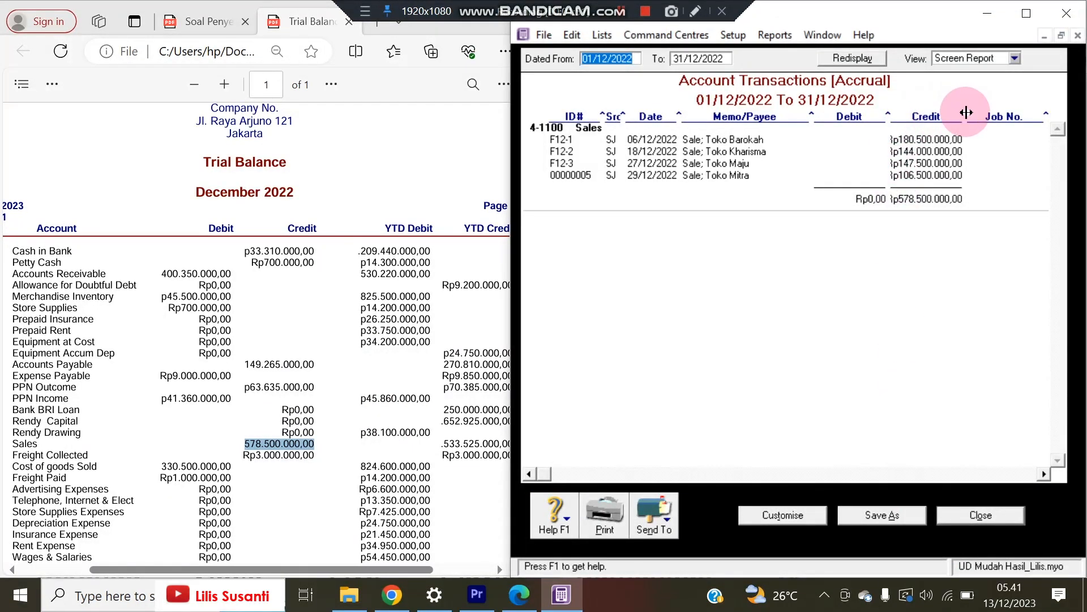
pyautogui.moveTo(969, 117); pyautogui.dragTo(985, 117)
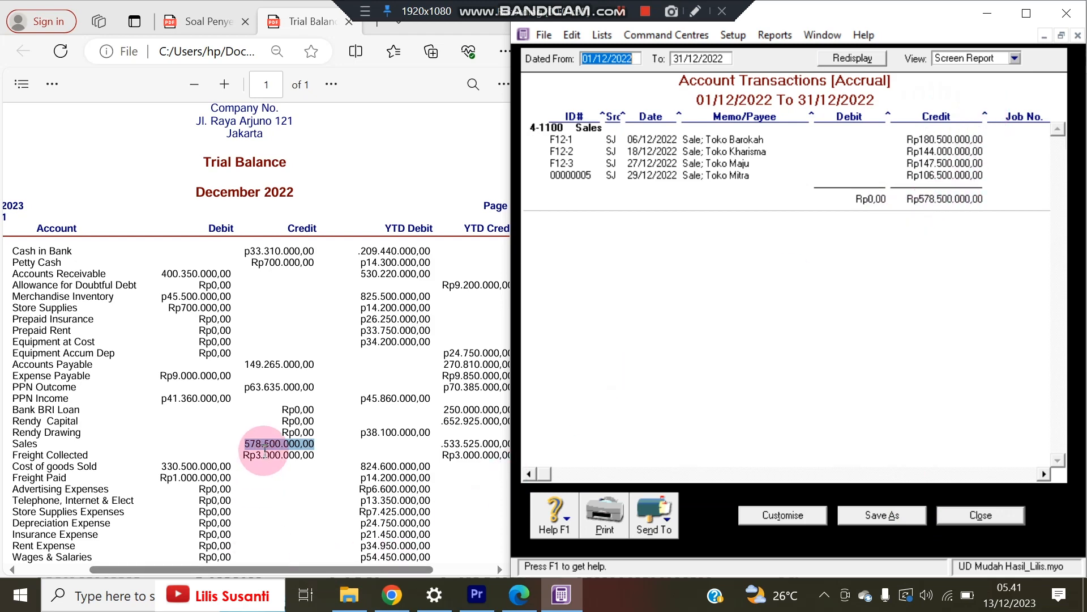
pyautogui.click(1009, 515)
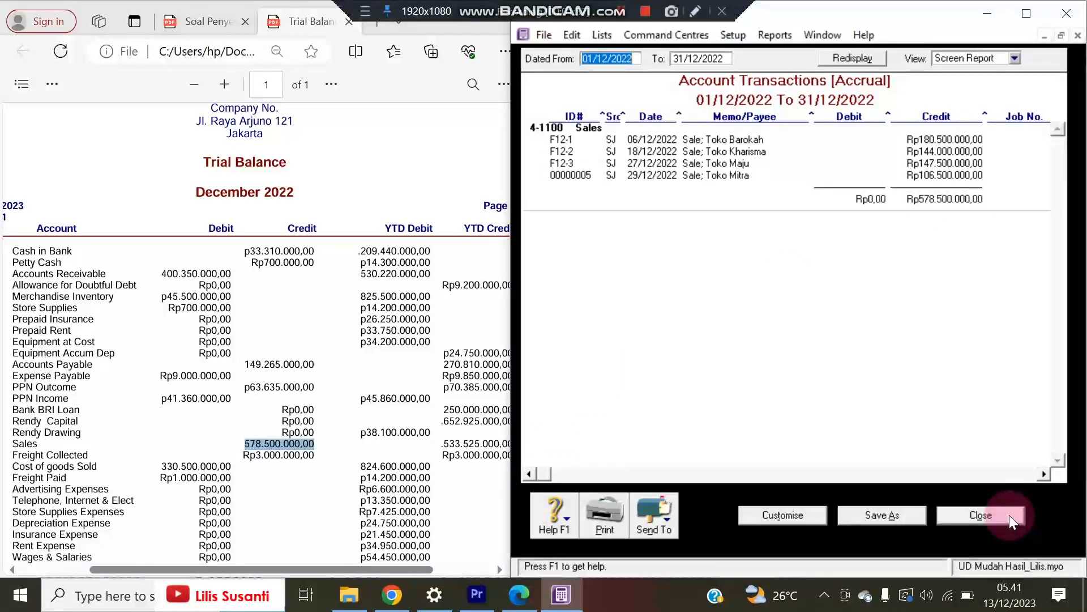
pyautogui.click(981, 536)
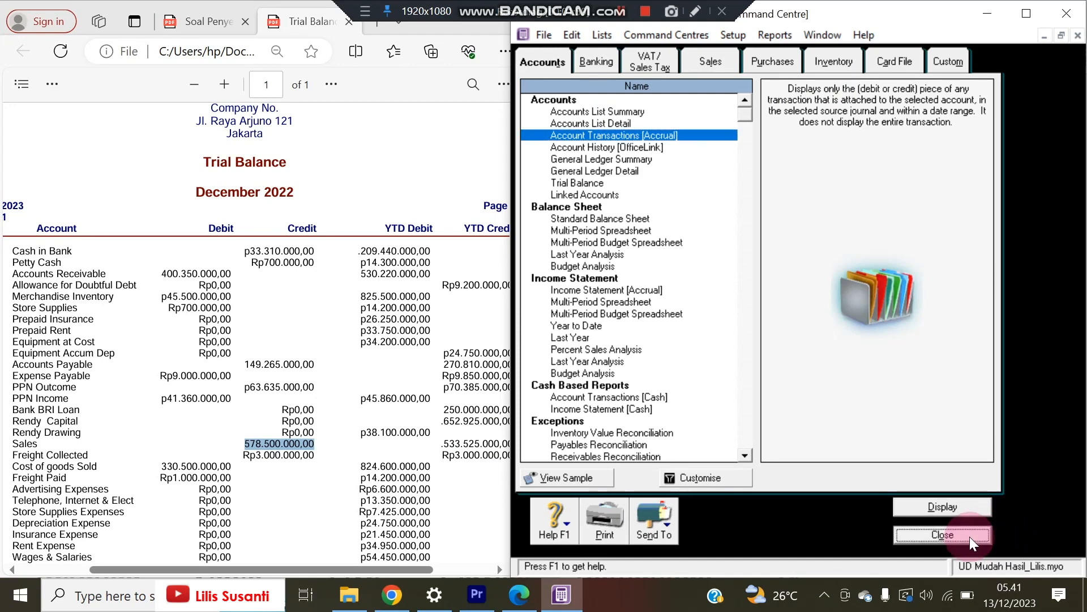
# - Check the Sales balance in the list of income accounts against the Trial Balance again
pyautogui.click(799, 184)
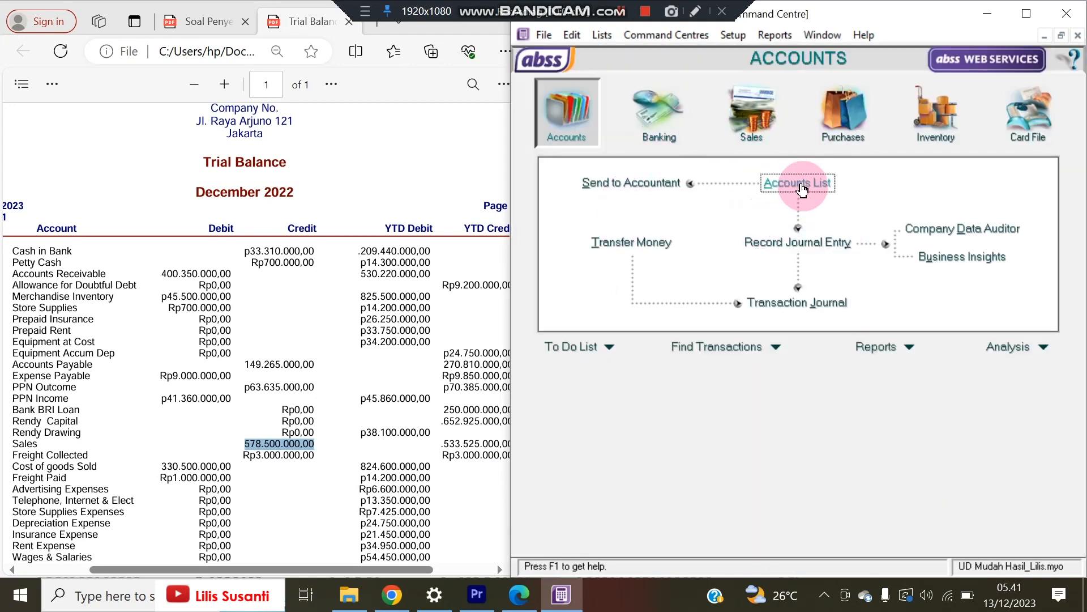
pyautogui.click(962, 113)
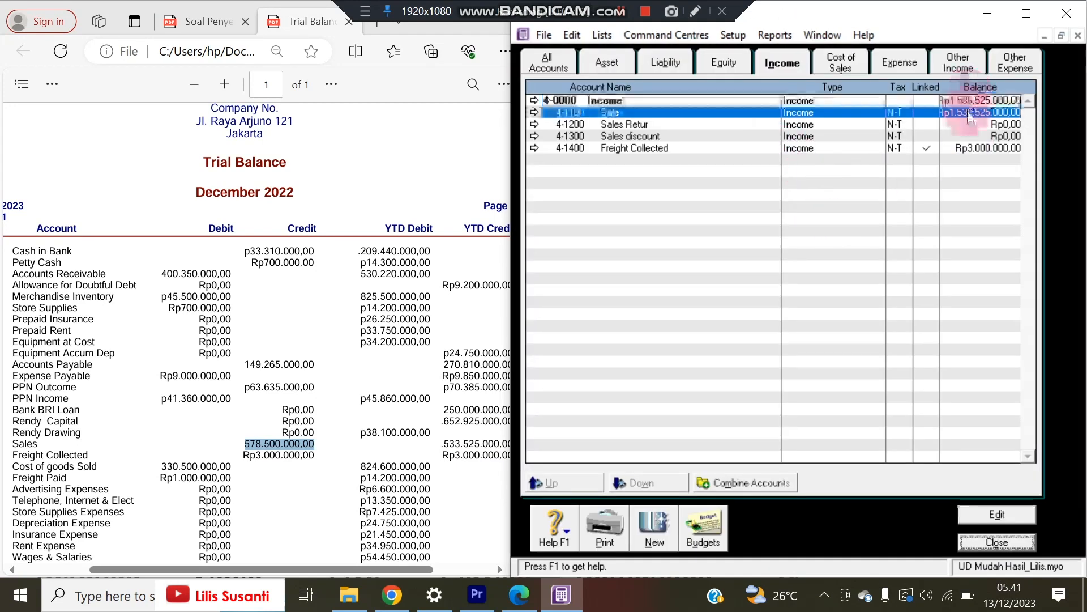
pyautogui.click(398, 388)
pyautogui.click(387, 311)
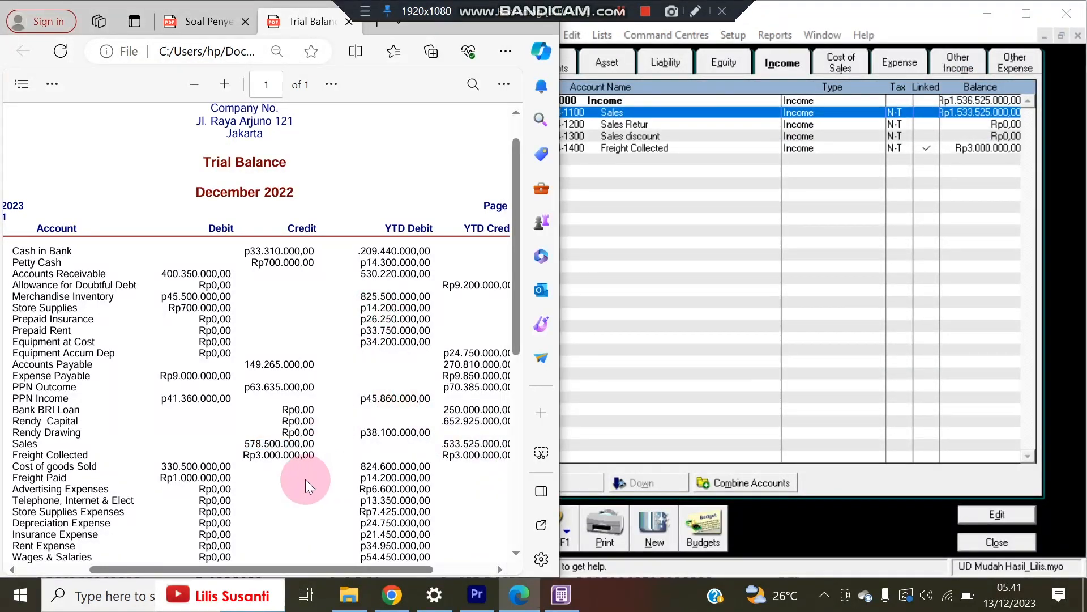
pyautogui.click(976, 542)
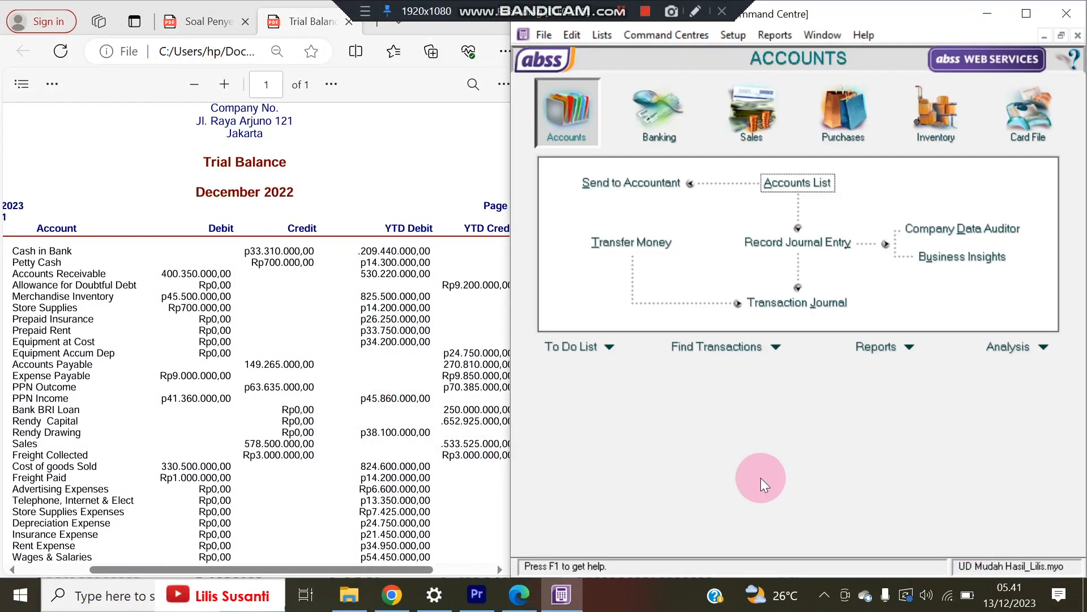
# - Reread item 8 of memo BM12-3 and mark the December Sales credit in the Trial Balance as the tax base
pyautogui.click(208, 21)
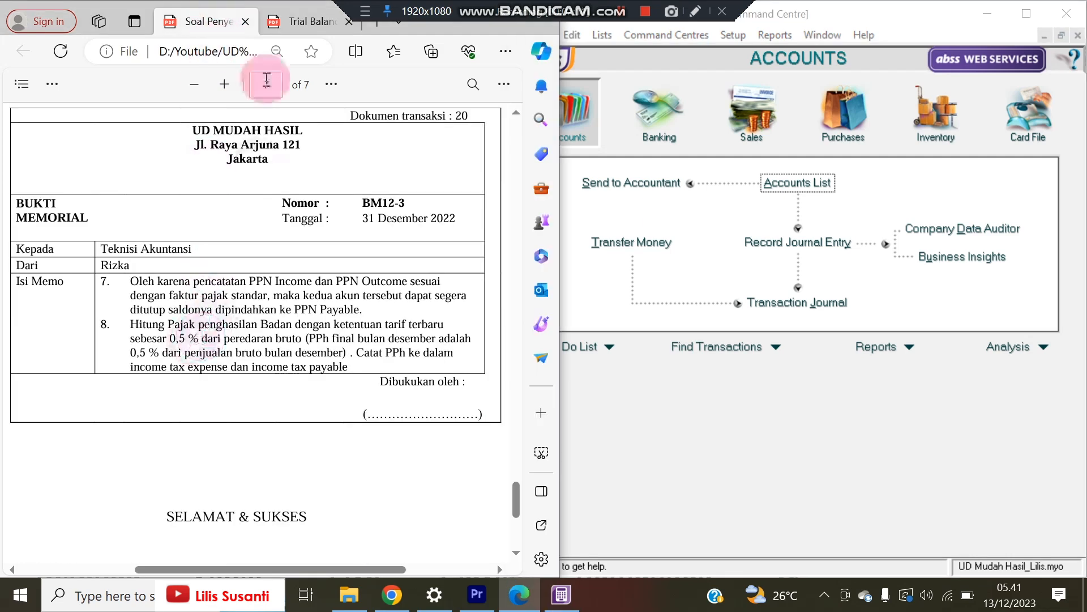
pyautogui.click(283, 23)
pyautogui.moveTo(242, 443); pyautogui.dragTo(316, 450)
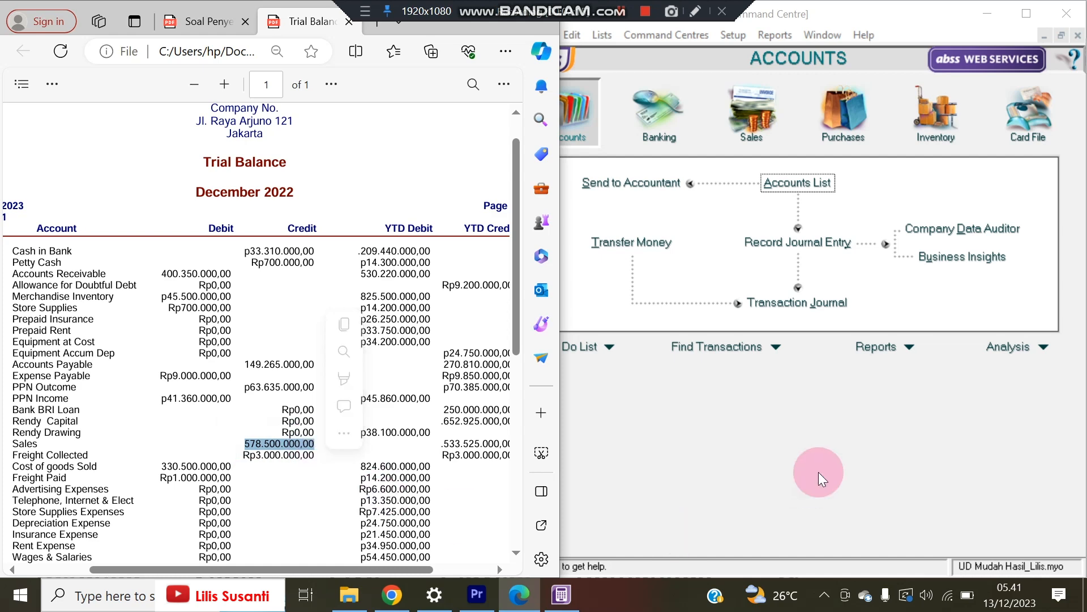
# - Start journal entry GJ000004 dated 31/12/2022 with memo "Penyesuaian" and account 9-1300 Income Tax Expense on the first line
pyautogui.click(817, 471)
pyautogui.click(796, 243)
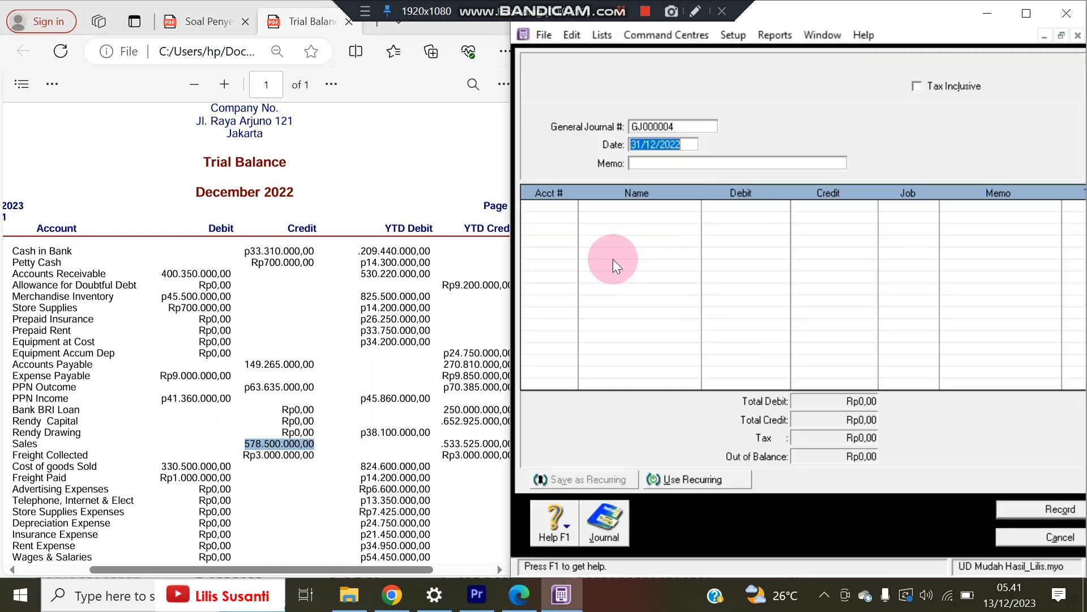
pyautogui.click(672, 164)
pyautogui.write('Penyesuaian')
pyautogui.click(555, 209)
pyautogui.click(573, 202)
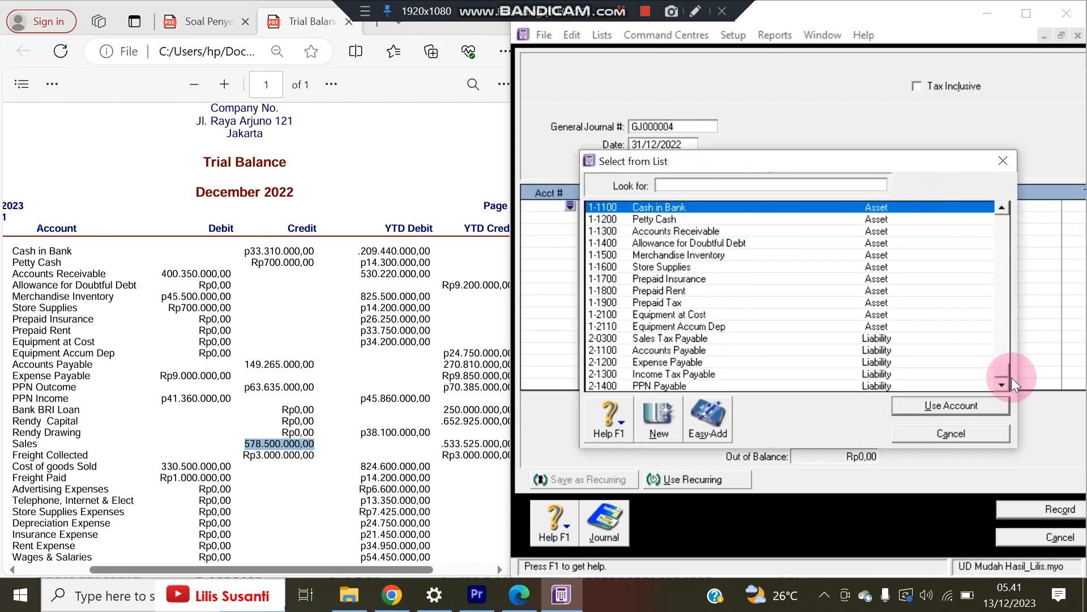
pyautogui.scroll(-10, 963, 383)
pyautogui.doubleClick(712, 386)
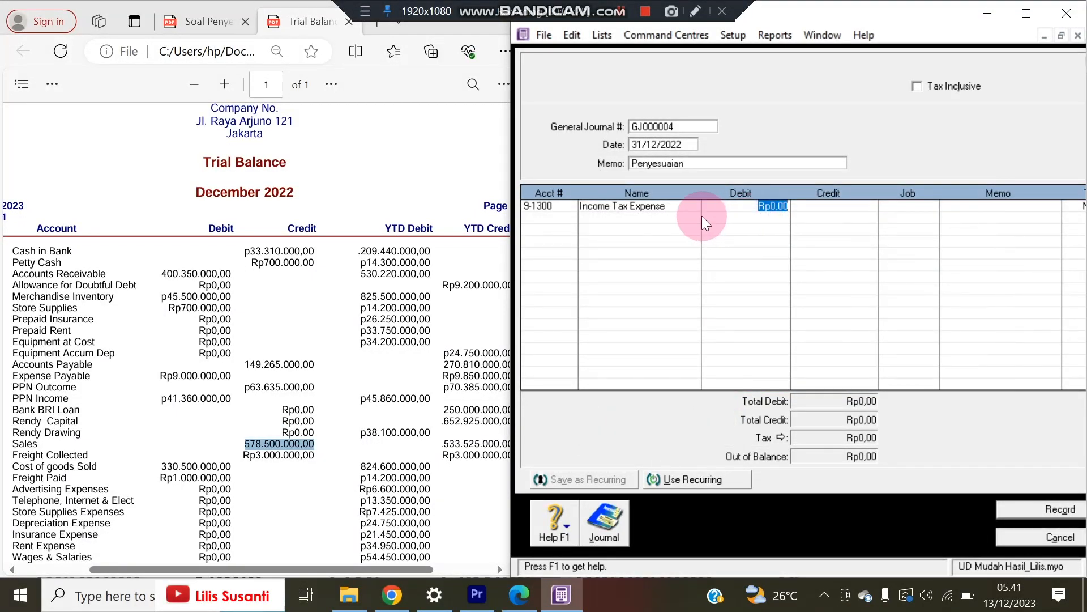
# - Calculate 578500000 × 0.005 and enter the Rp2.892.500 result as the debit of the Income Tax Expense line
pyautogui.press('space')
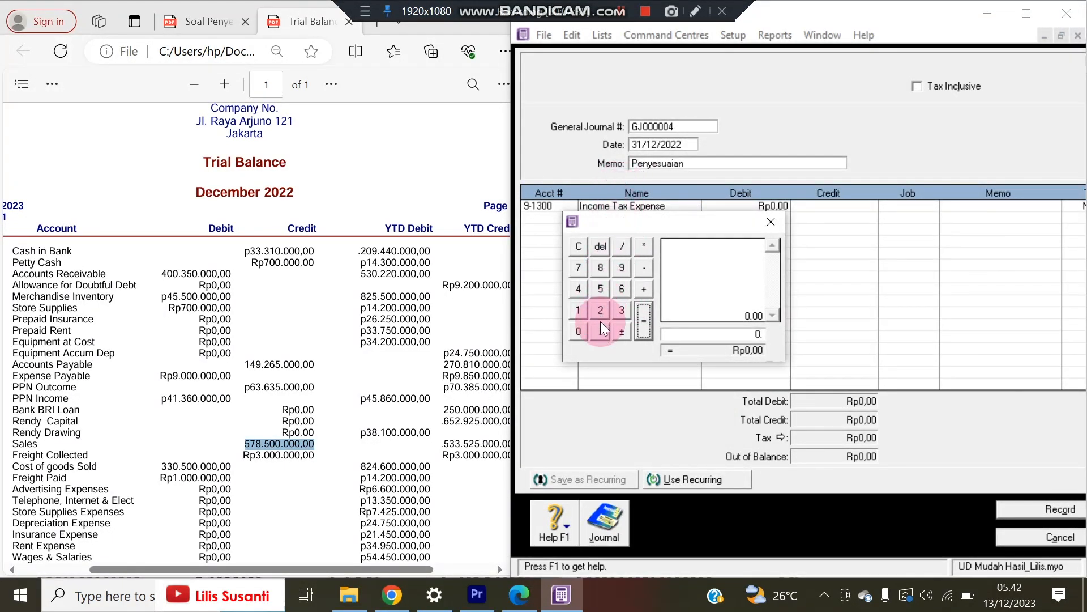
pyautogui.click(594, 286)
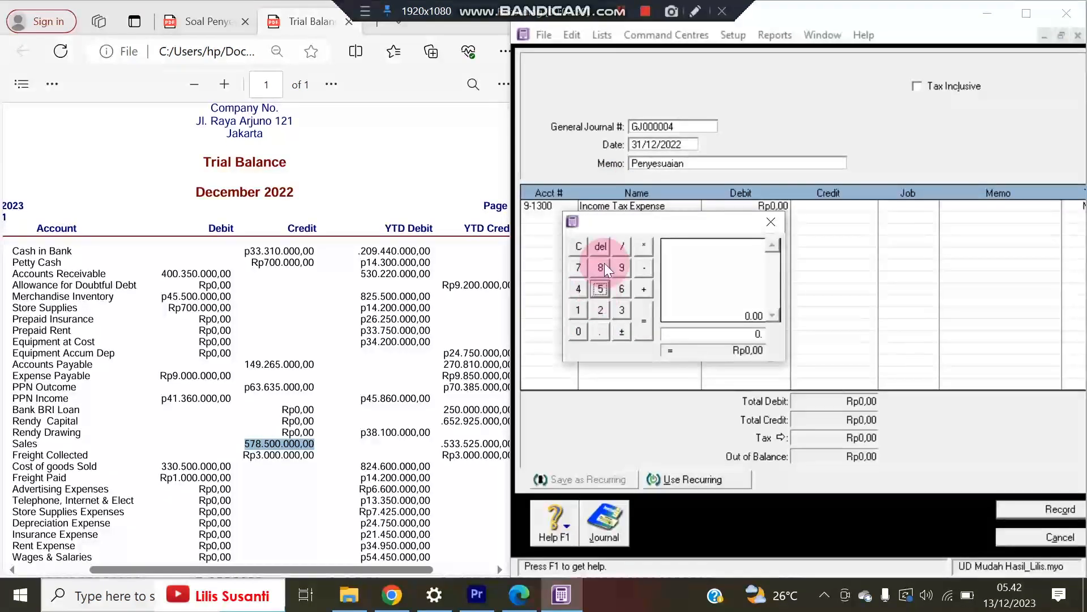
pyautogui.click(578, 243)
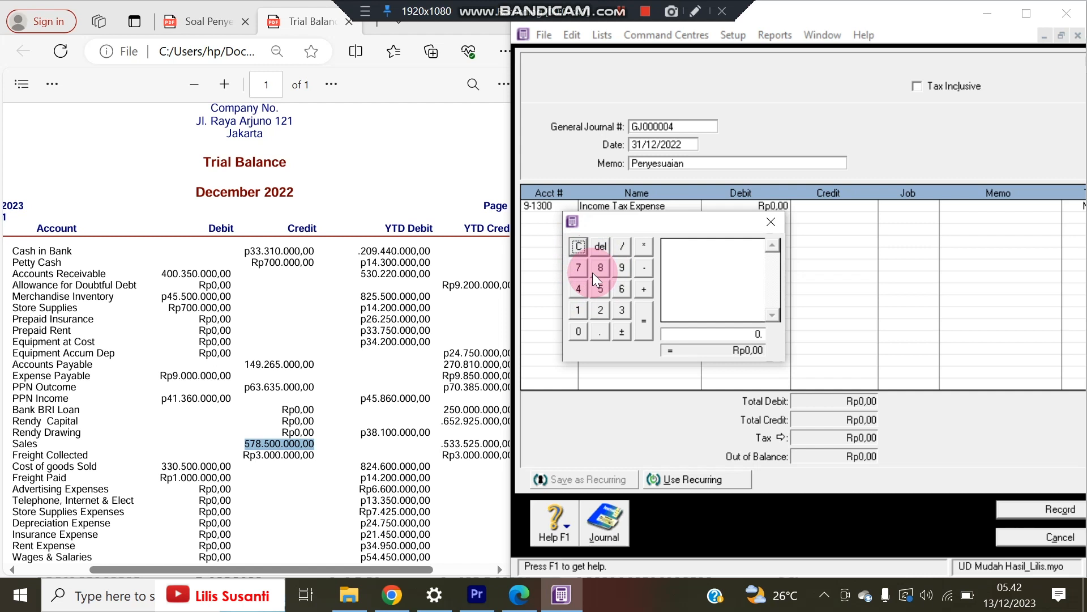
pyautogui.write('78')
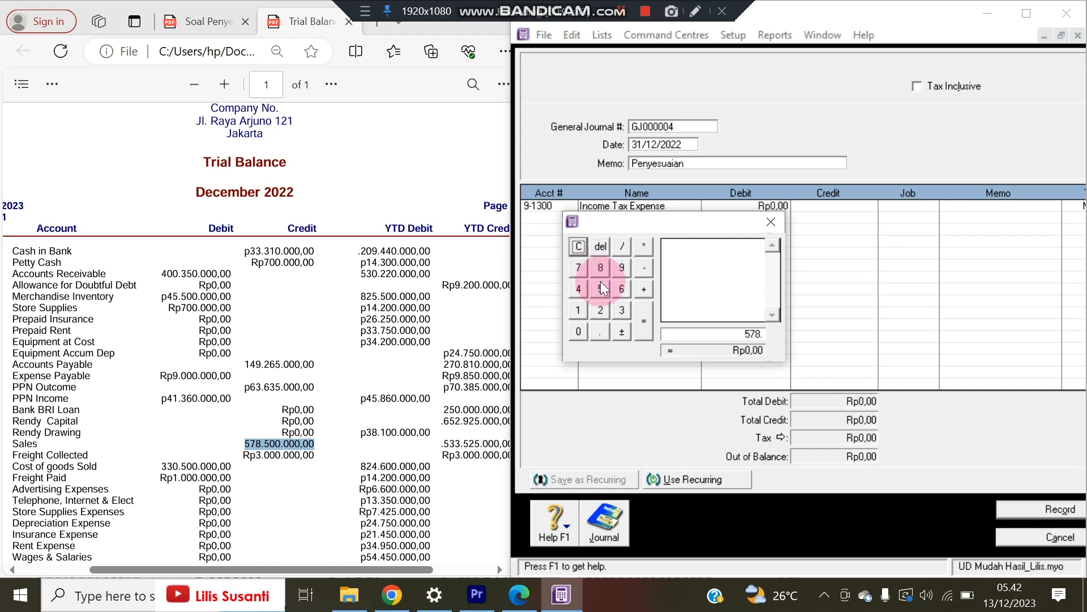
pyautogui.write('500000')
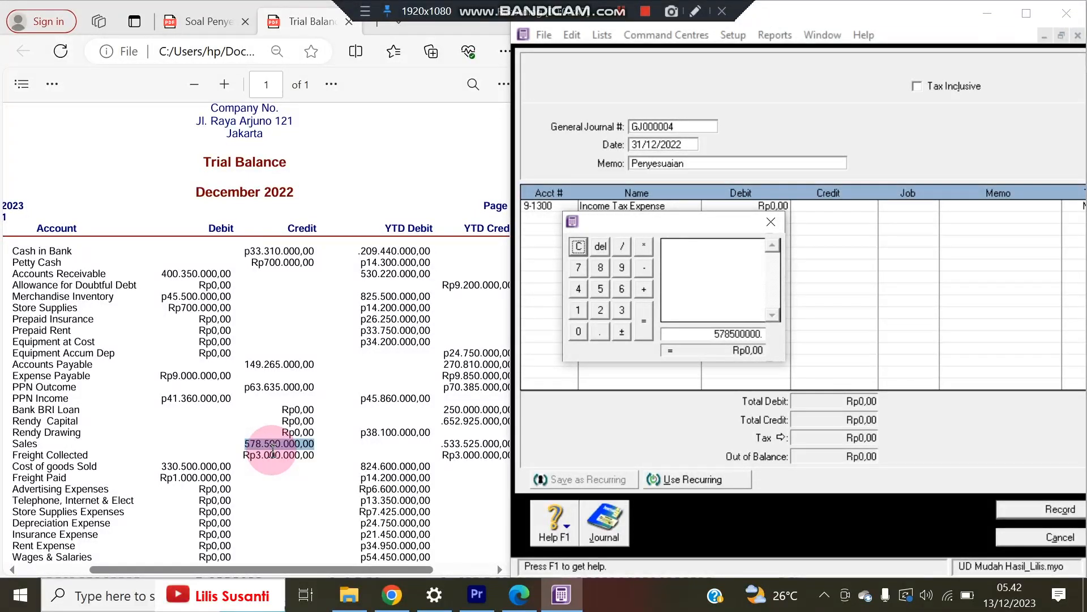
pyautogui.click(642, 249)
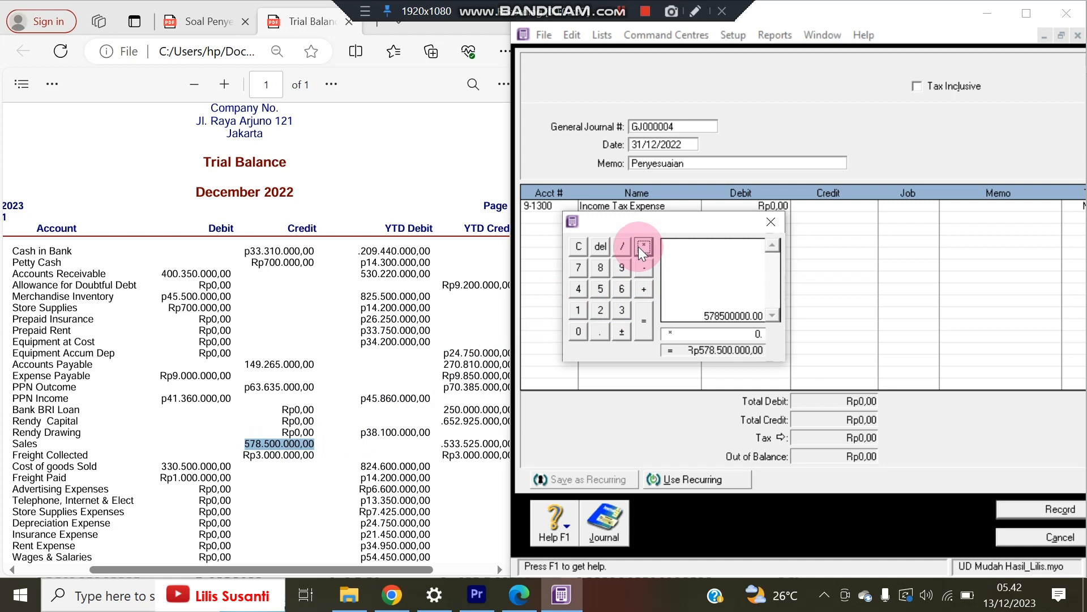
pyautogui.write('005')
pyautogui.click(644, 329)
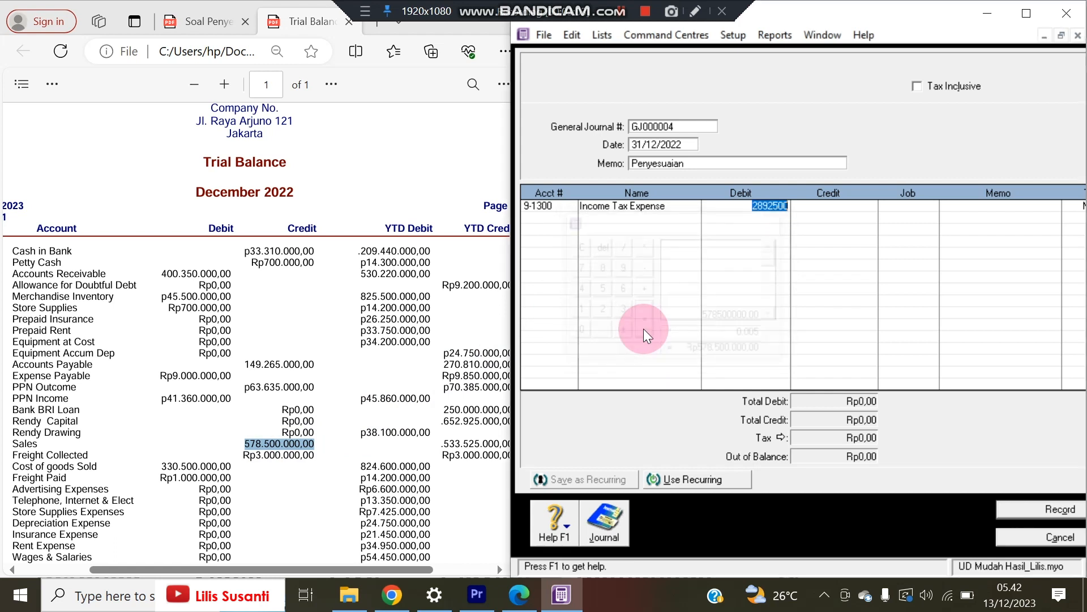
pyautogui.press('Return')
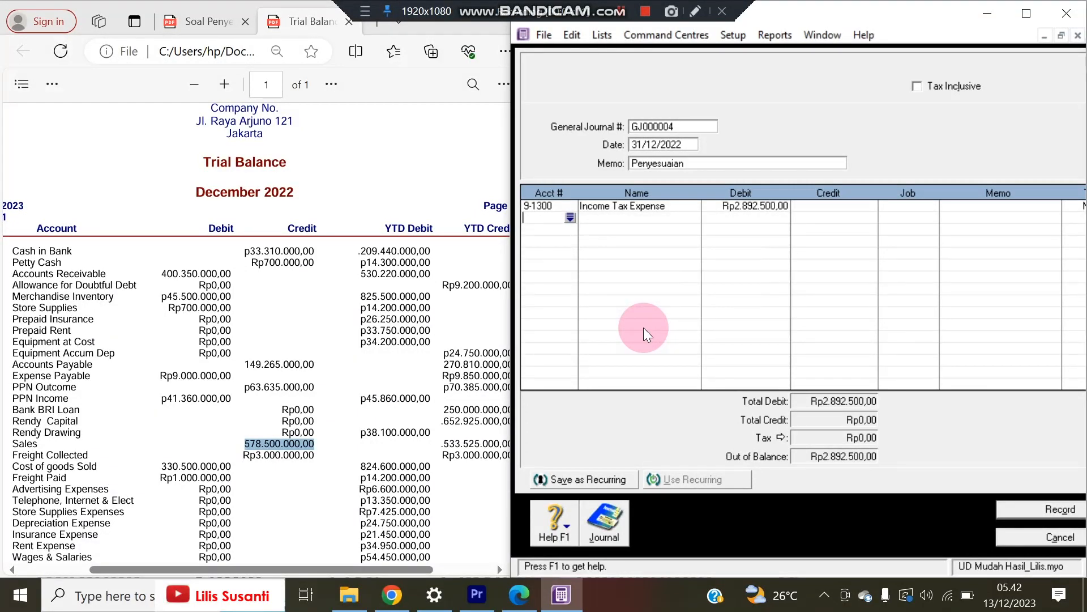
# - Add the account 2-1300 Income Tax Payable line with a Rp2.892.500 credit to balance the income tax entry
pyautogui.press('Return')
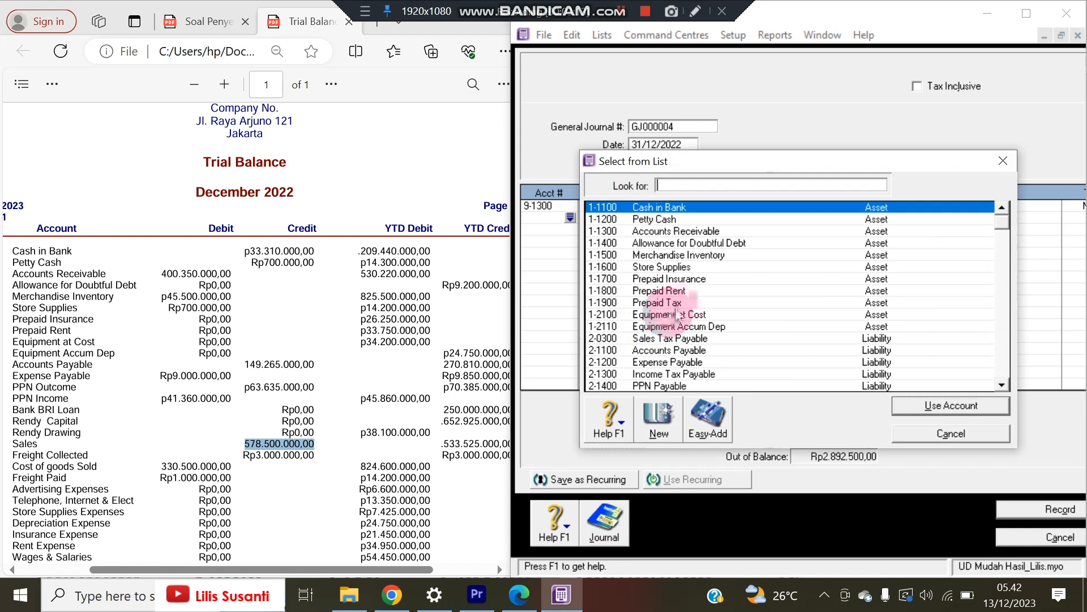
pyautogui.doubleClick(673, 374)
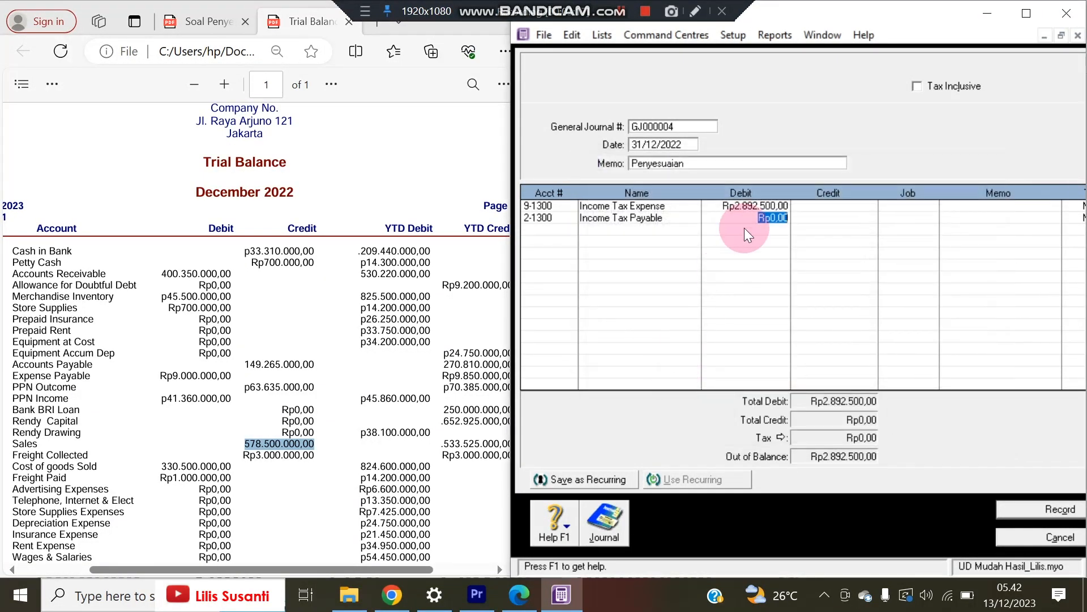
pyautogui.press('Tab')
pyautogui.press('Return')
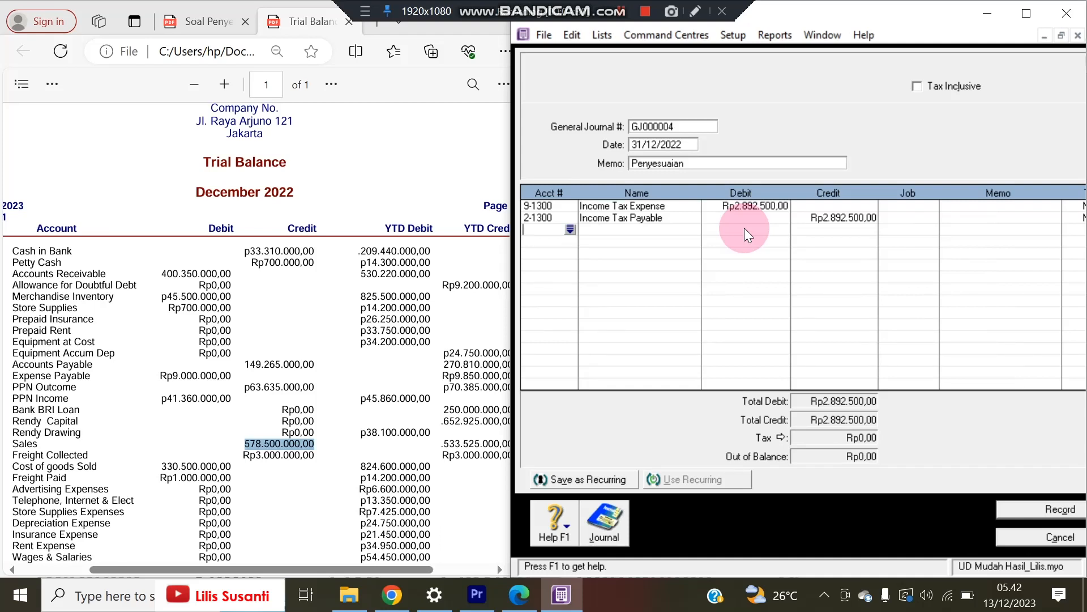
# - Record the income tax entry, leave the journal entry form and check memo BM12-3 for any remaining adjustment items
pyautogui.click(1032, 512)
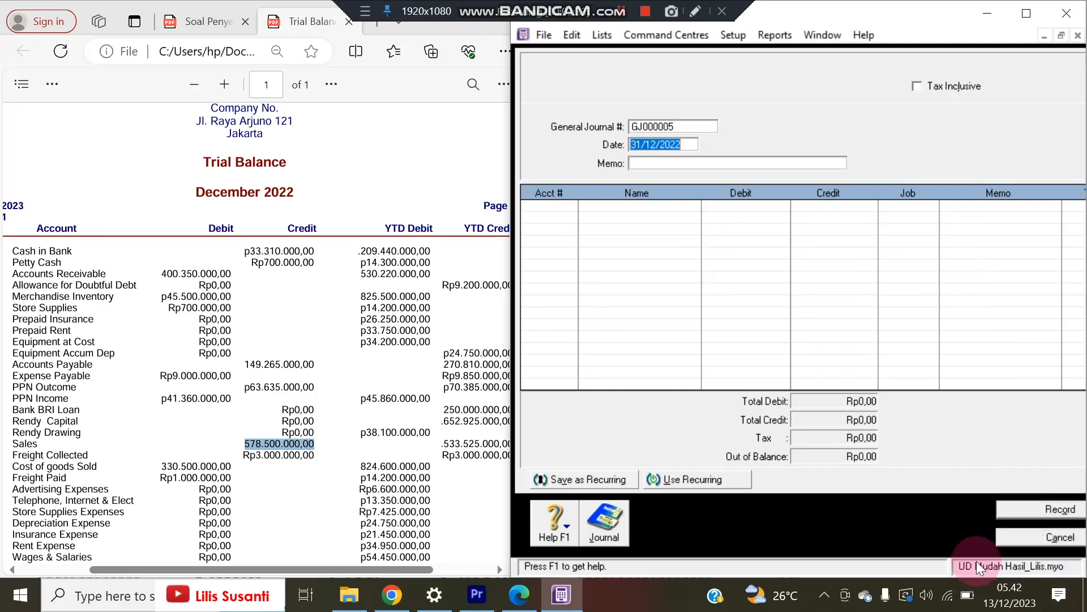
pyautogui.click(1020, 537)
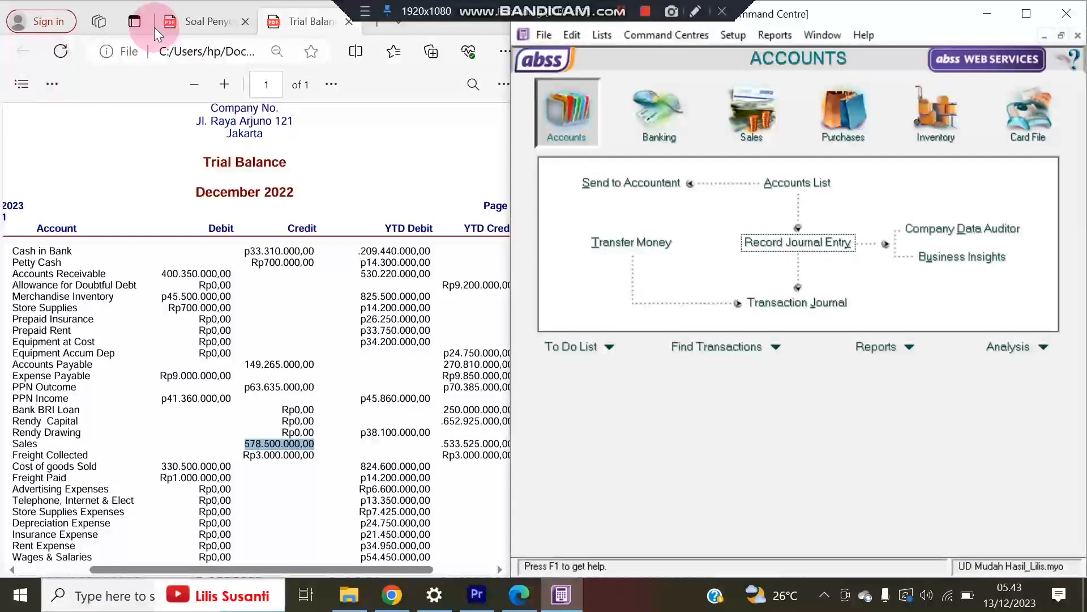
pyautogui.click(192, 25)
pyautogui.scroll(-3, 260, 371)
pyautogui.scroll(4, 260, 372)
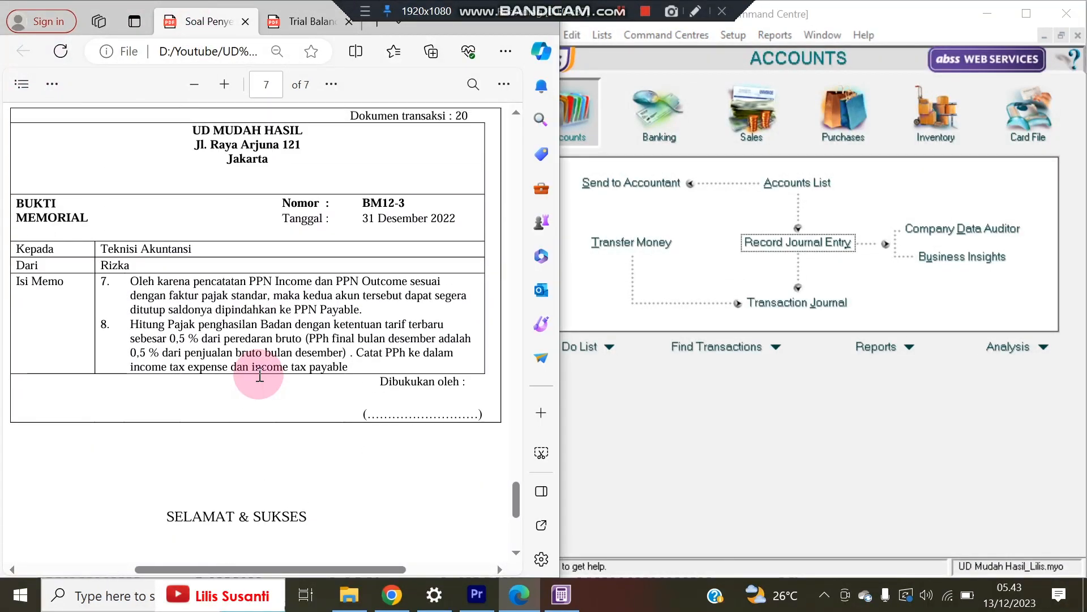
pyautogui.scroll(1, 260, 372)
pyautogui.click(685, 430)
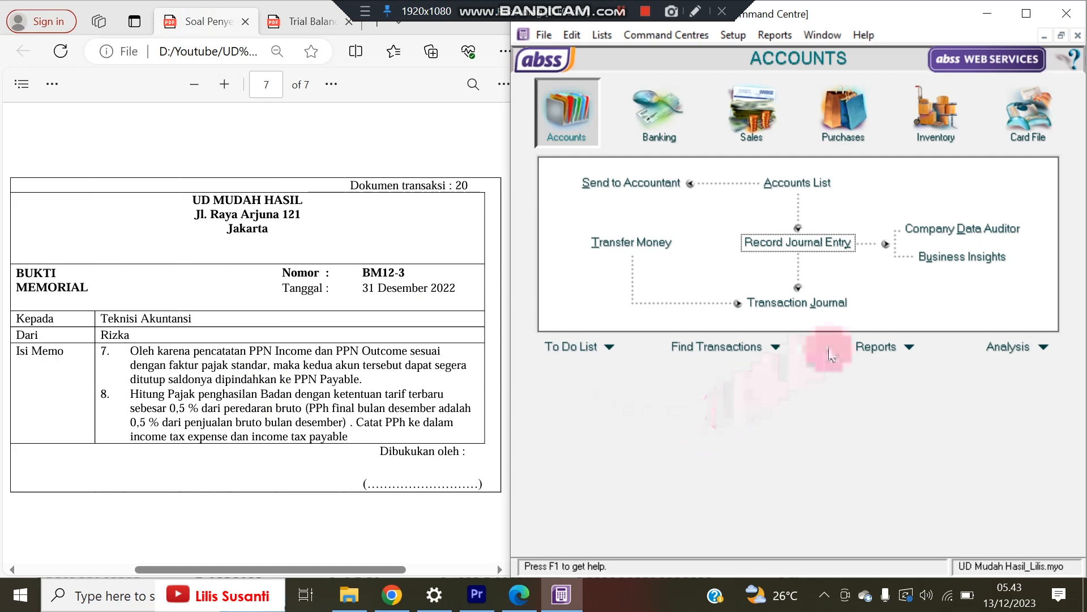
# - Display the Standard Balance Sheet report as of 31/12/2022
pyautogui.click(872, 343)
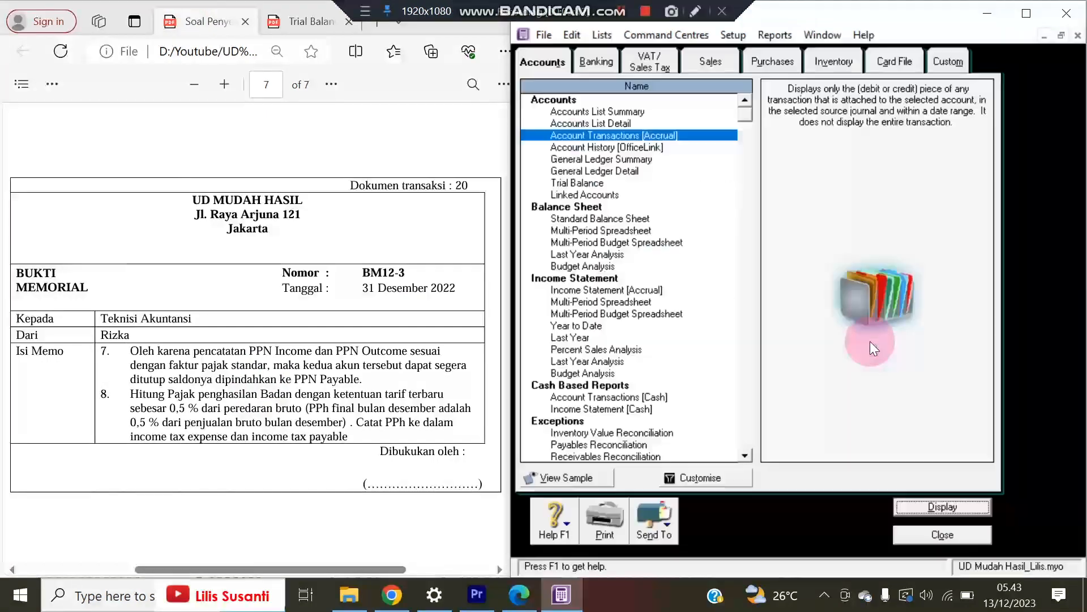
pyautogui.click(589, 218)
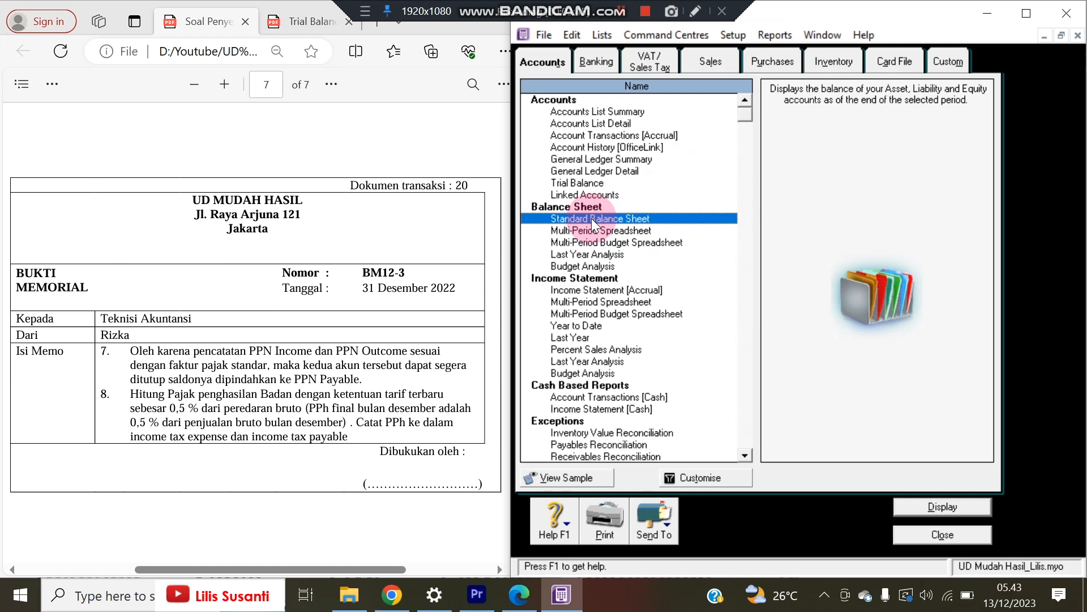
pyautogui.doubleClick(592, 218)
pyautogui.click(994, 441)
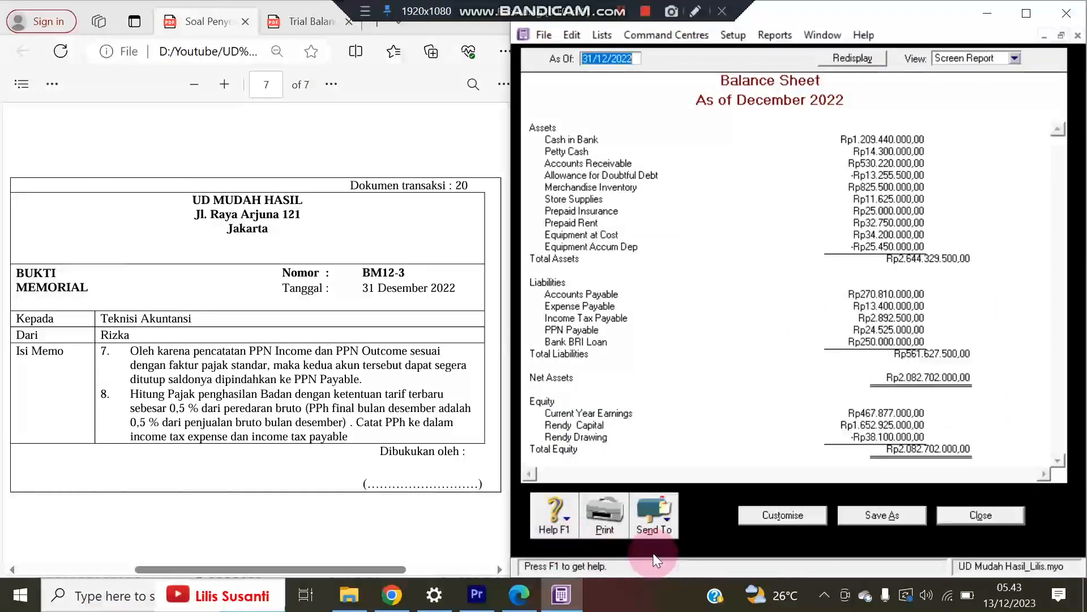
# - Export the balance sheet as the PDF "Standard Balance Sheet" to the UD Mudah Hasil folder and close the report
pyautogui.click(658, 514)
pyautogui.click(663, 488)
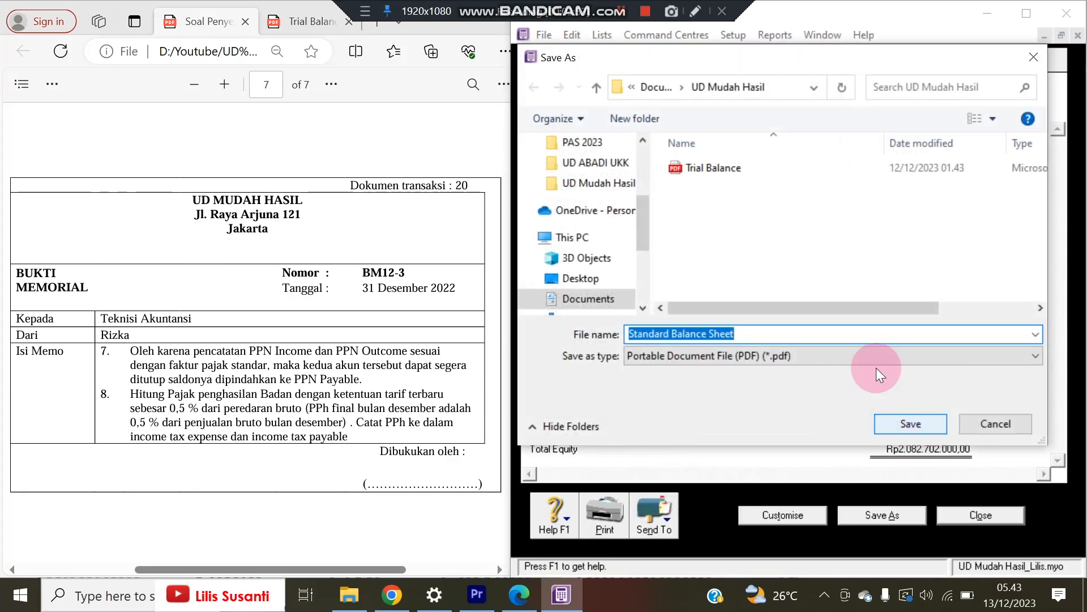
pyautogui.click(824, 334)
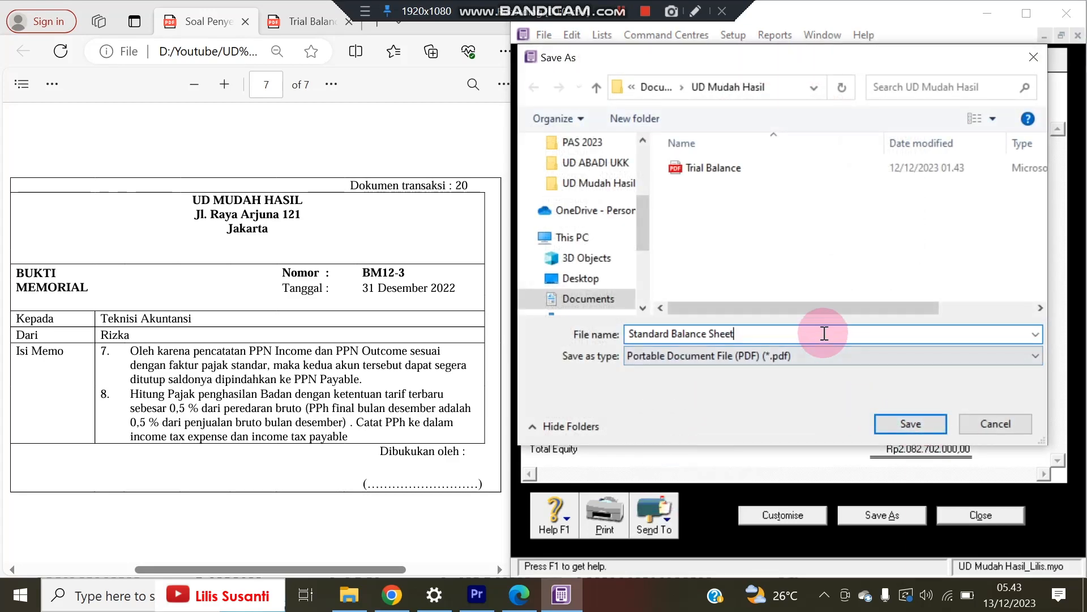
pyautogui.click(890, 422)
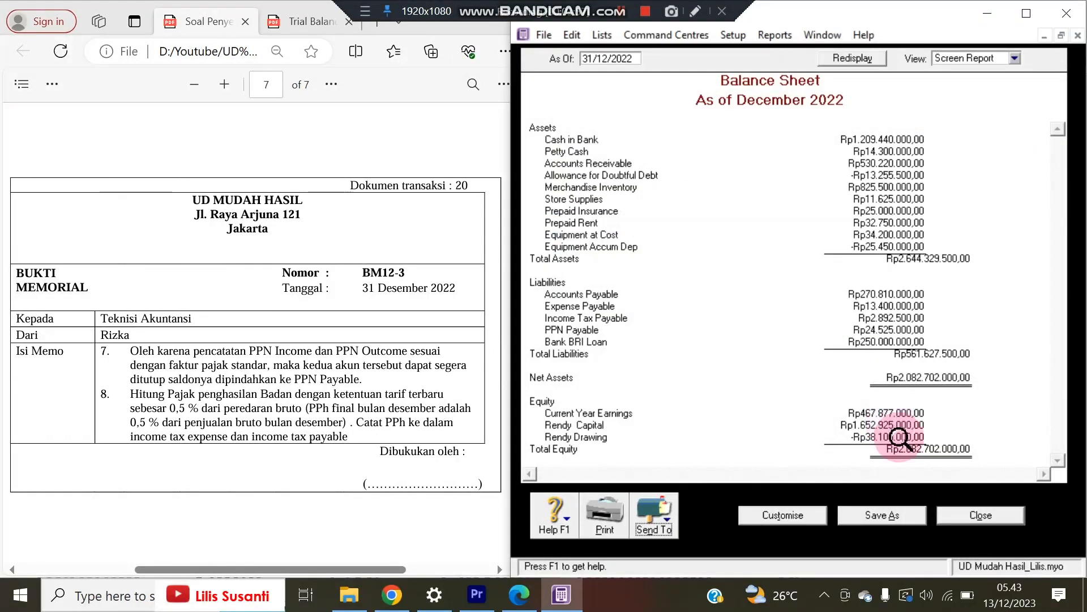
pyautogui.click(956, 512)
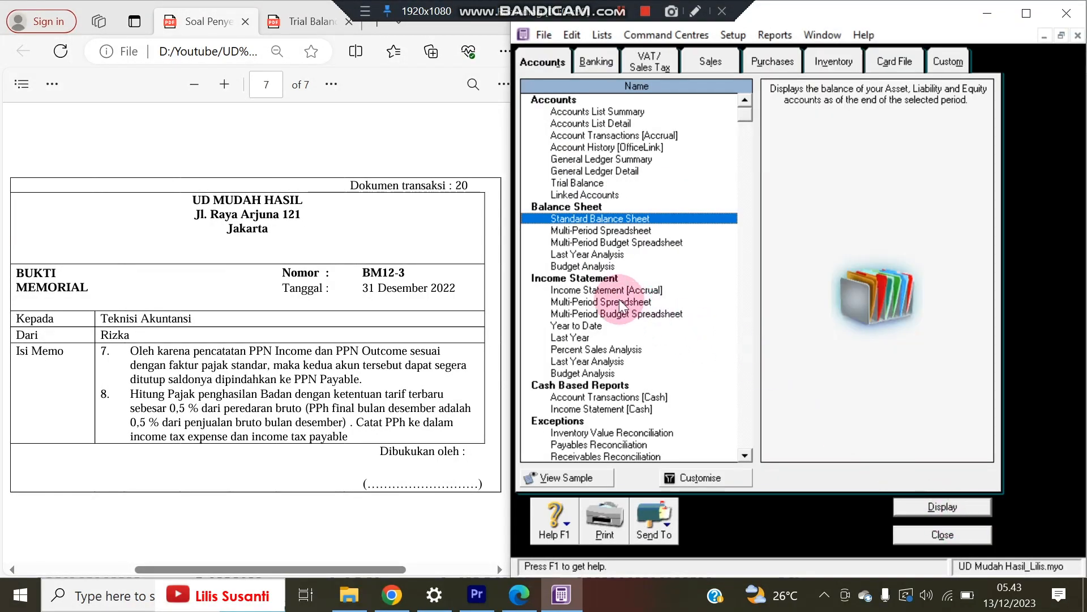
# - Display the Income Statement [Accrual] for January to December 2022 and review it down to net profit
pyautogui.doubleClick(578, 291)
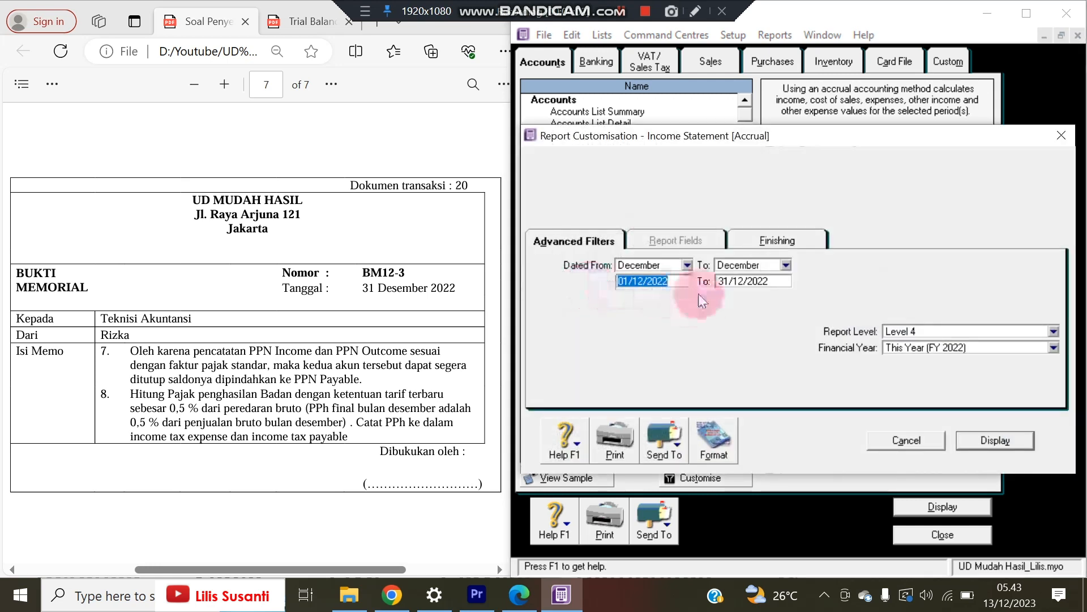
pyautogui.click(686, 265)
pyautogui.click(656, 276)
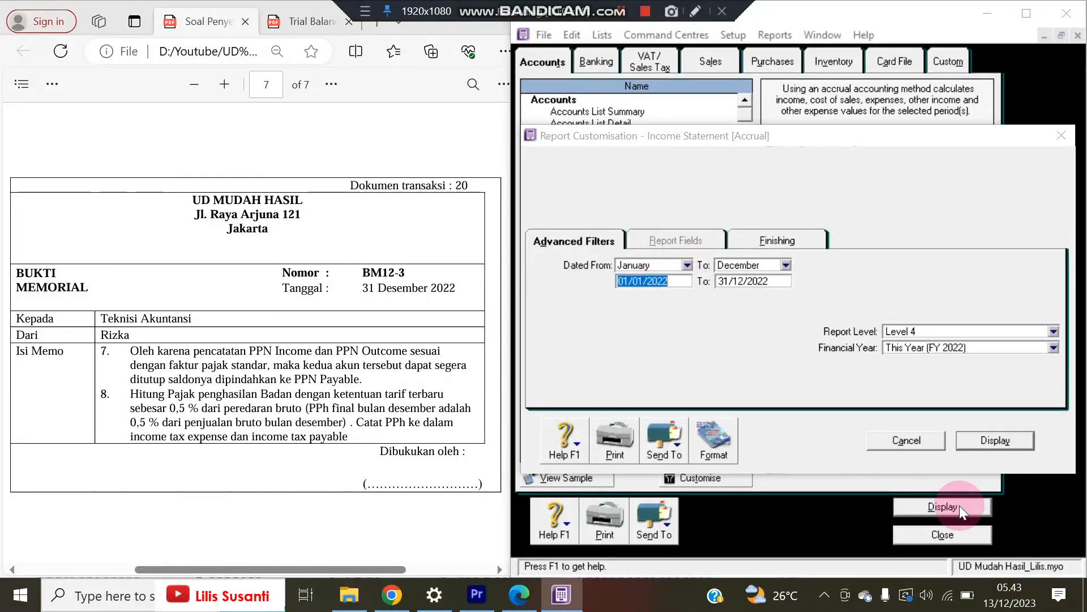
pyautogui.click(996, 440)
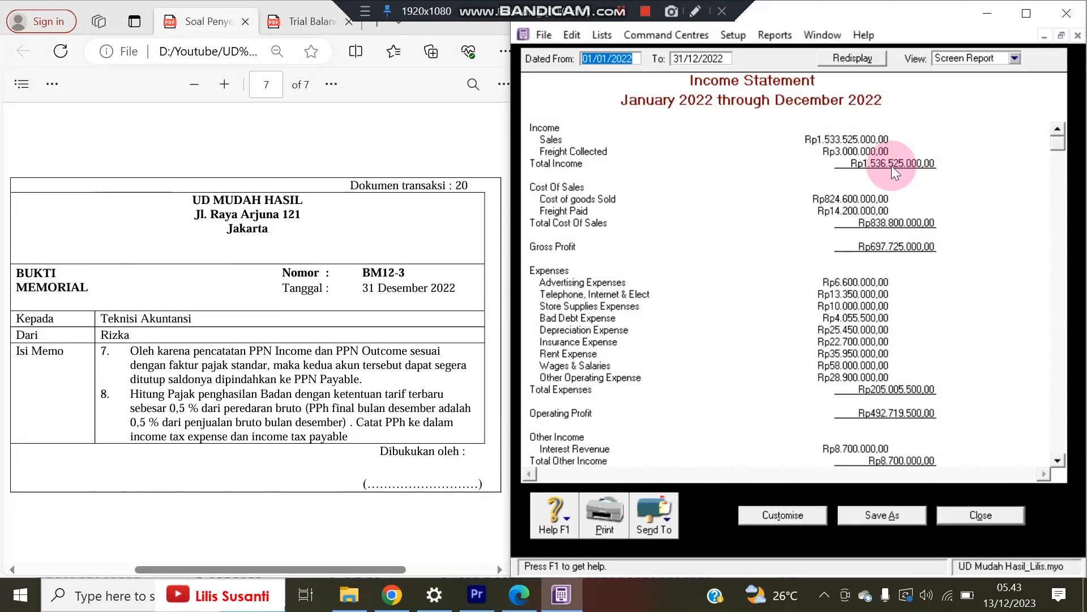
pyautogui.scroll(-3, 897, 227)
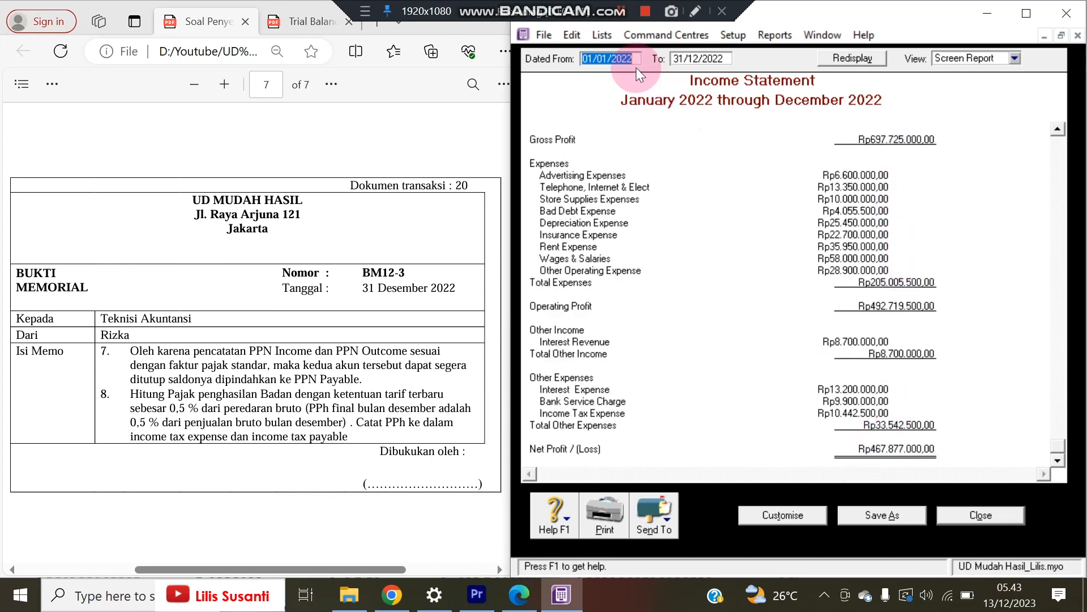
# - Set the Income Statement's start date to 01/12/2022 and review the figures for December alone
pyautogui.write('01')
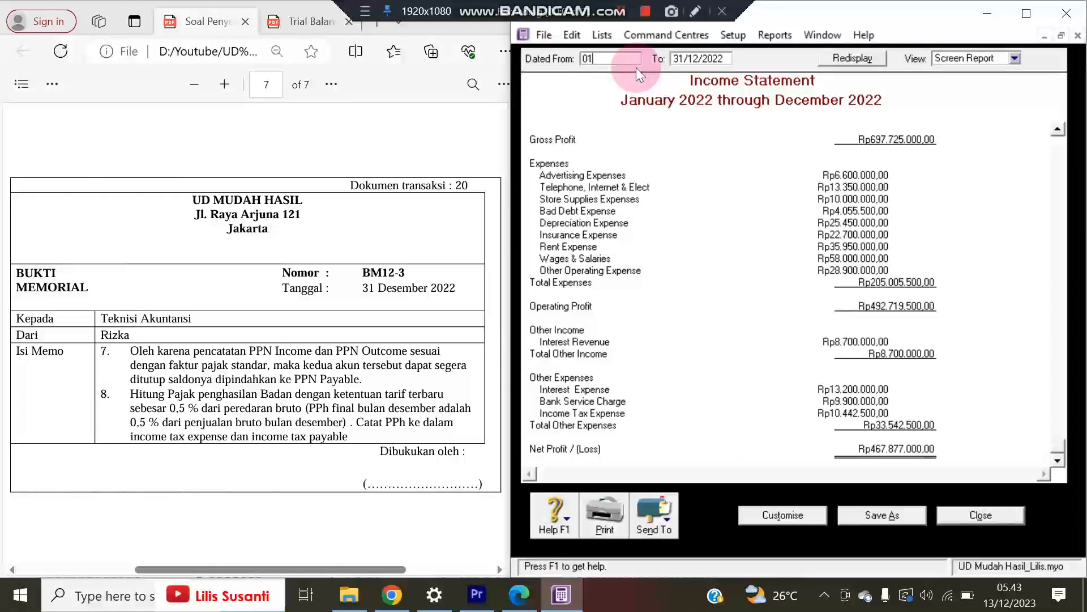
pyautogui.write('/12/2022')
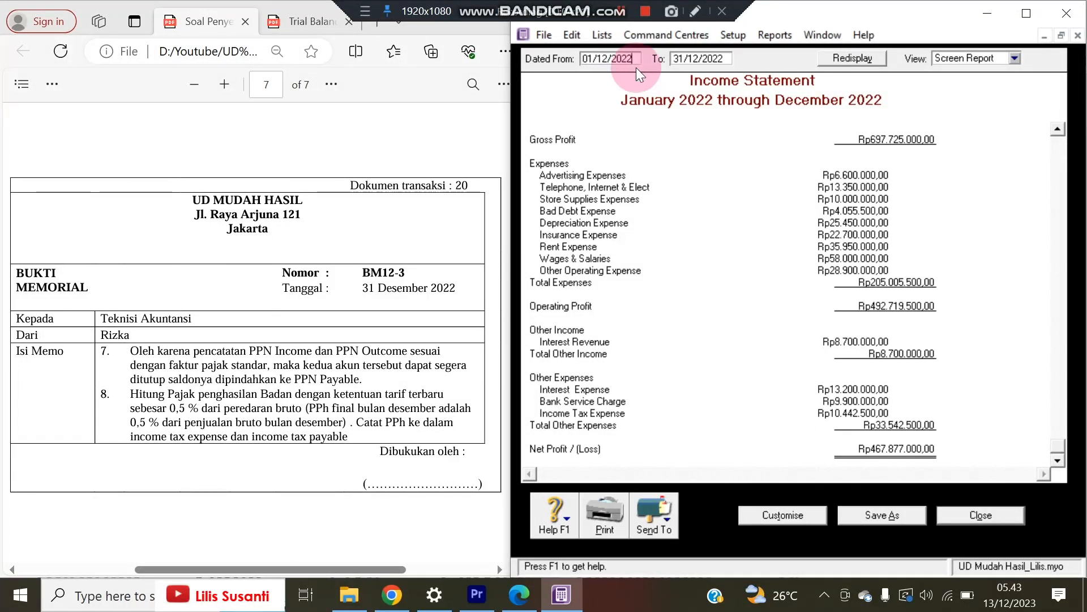
pyautogui.press('Tab')
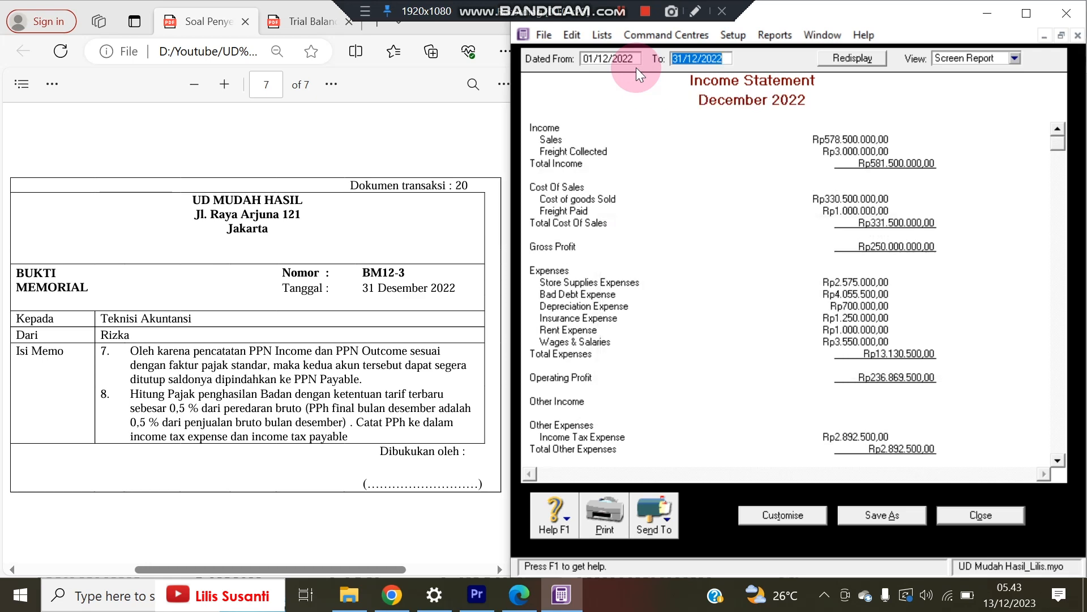
pyautogui.scroll(-1, 816, 342)
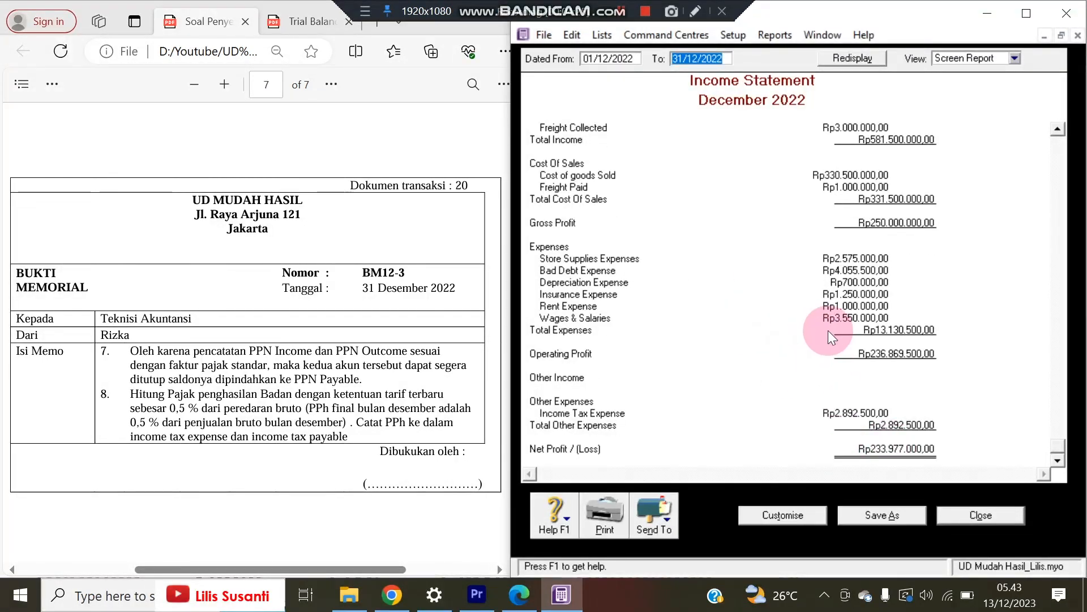
pyautogui.scroll(1, 828, 331)
# - Set the Income Statement's start date back to 01/01/2022 and review the full-year figures
pyautogui.click(633, 60)
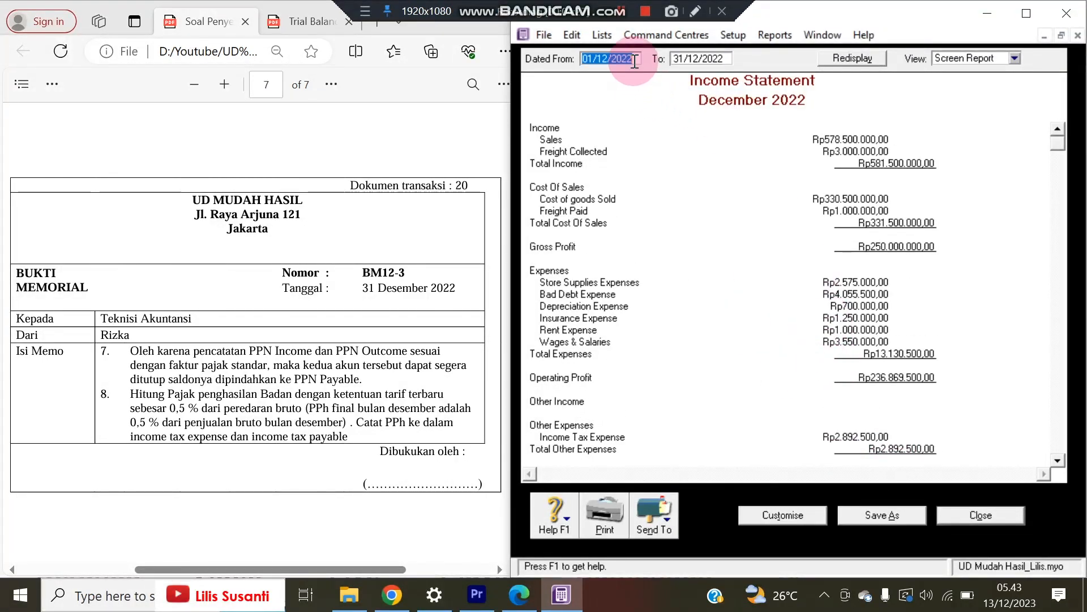
pyautogui.click(635, 61)
pyautogui.click(606, 61)
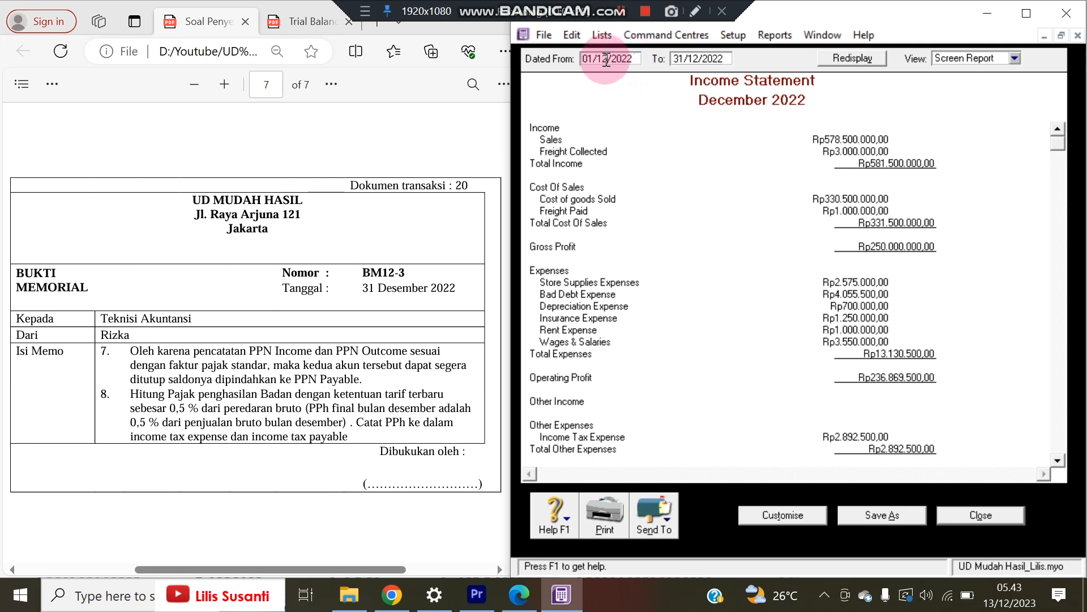
pyautogui.press('BackSpace')
pyautogui.write('0')
pyautogui.press('Tab')
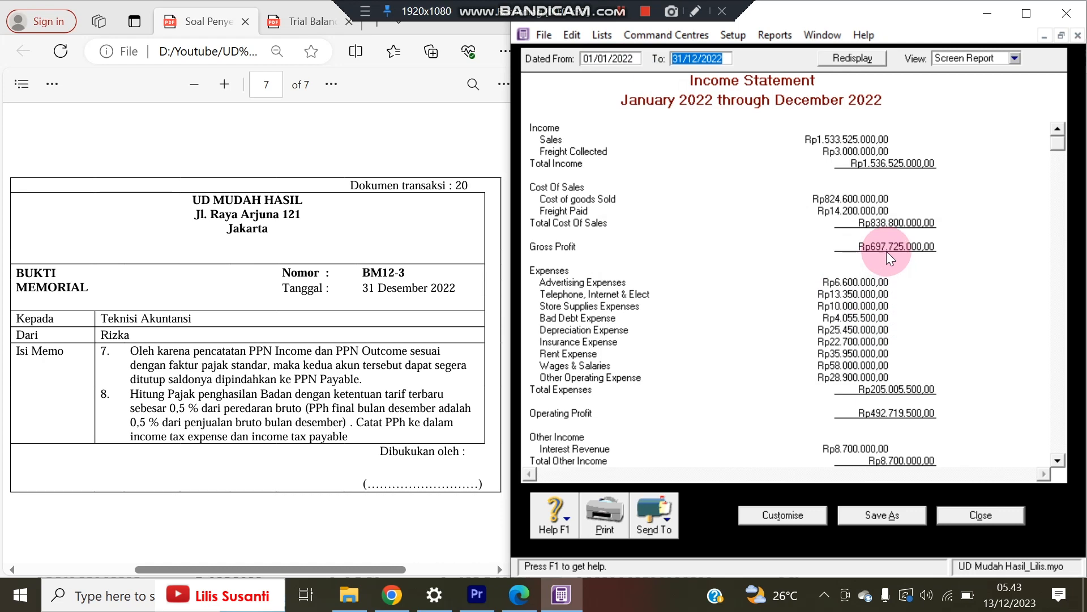
pyautogui.scroll(-1, 886, 250)
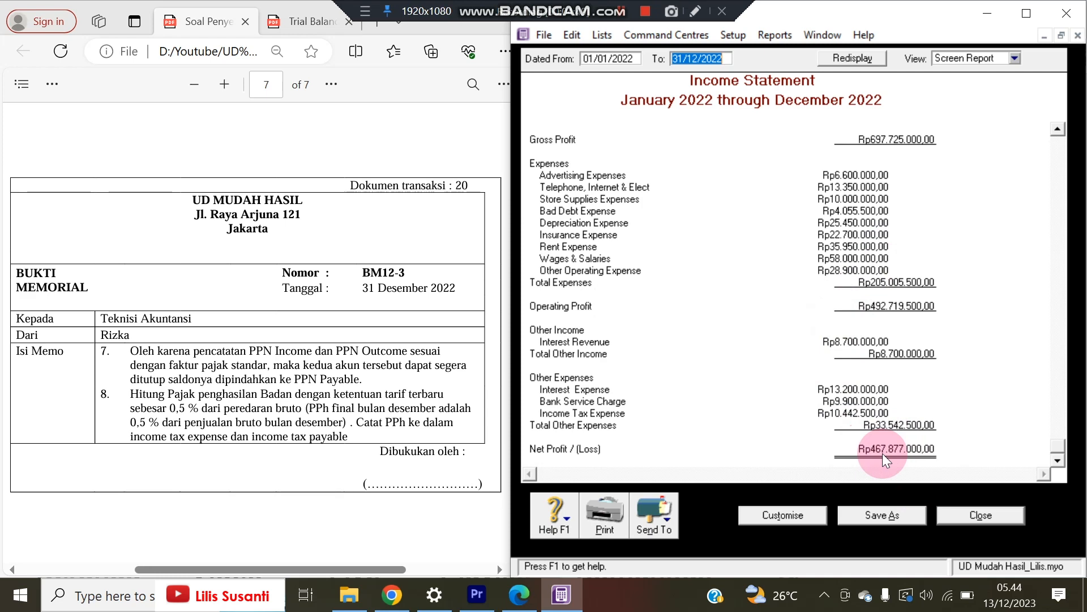
# - Export the income statement as the PDF "Income Statement [Accrual]" to the UD Mudah Hasil folder and close the report
pyautogui.click(651, 515)
pyautogui.click(658, 490)
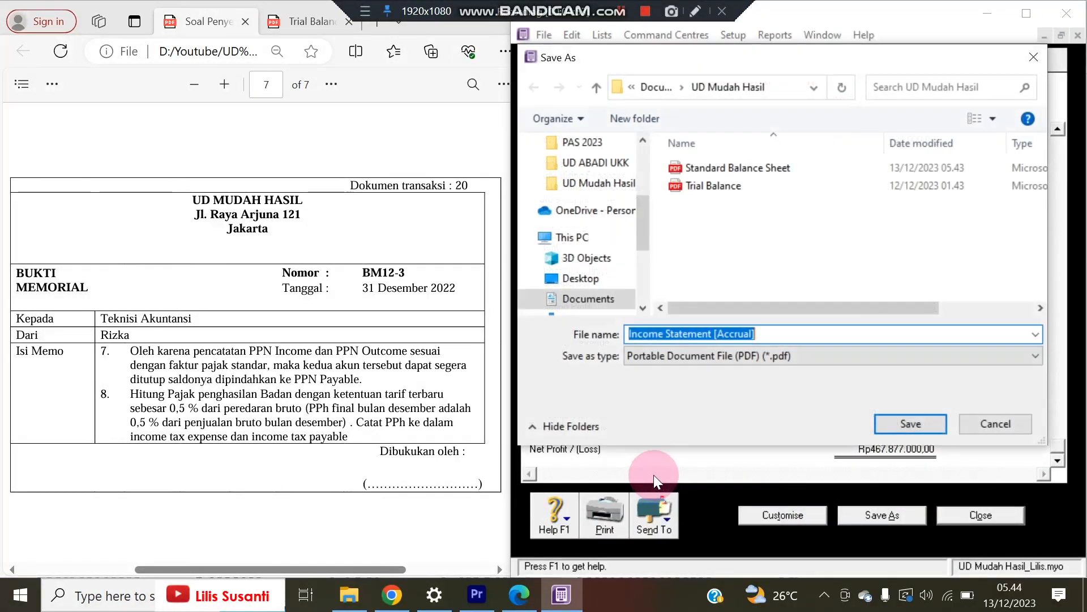
pyautogui.click(886, 423)
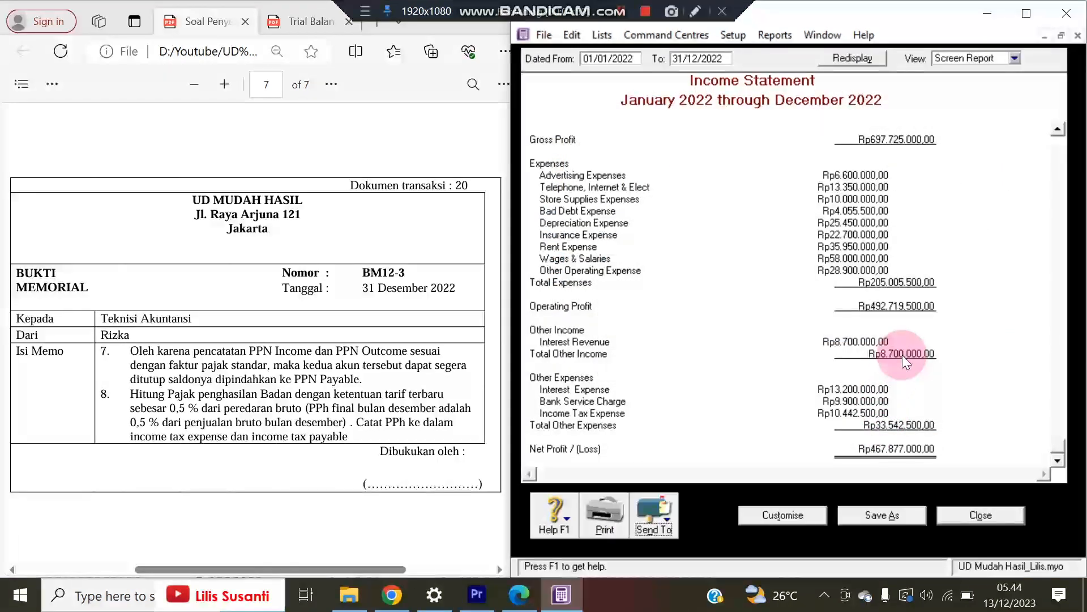
pyautogui.click(998, 515)
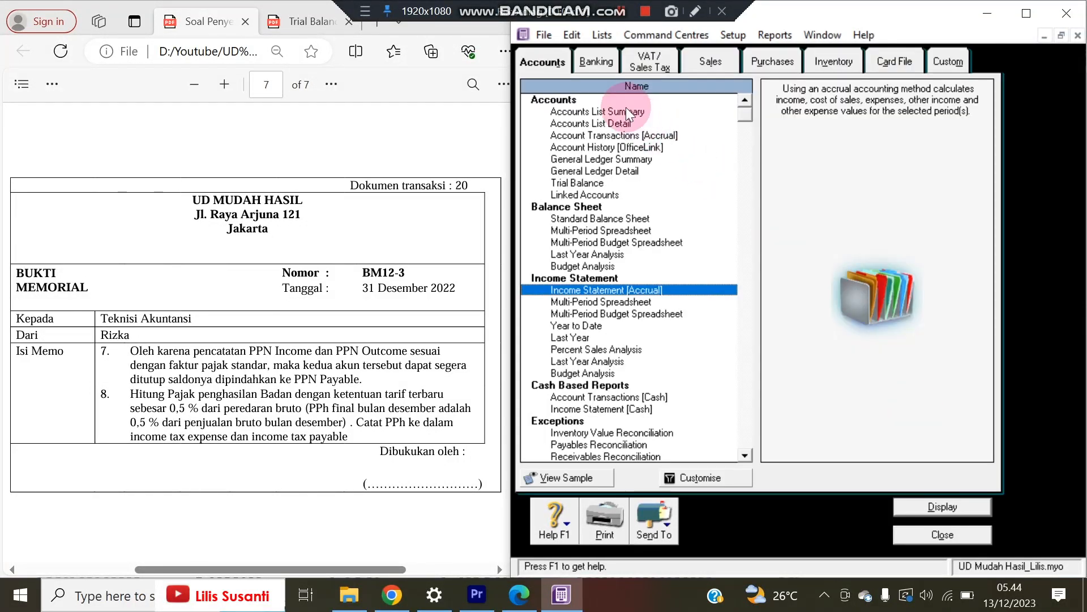
# - Display the Statement of Cash Flow from the banking reports for January to December 2022 and review it
pyautogui.click(593, 67)
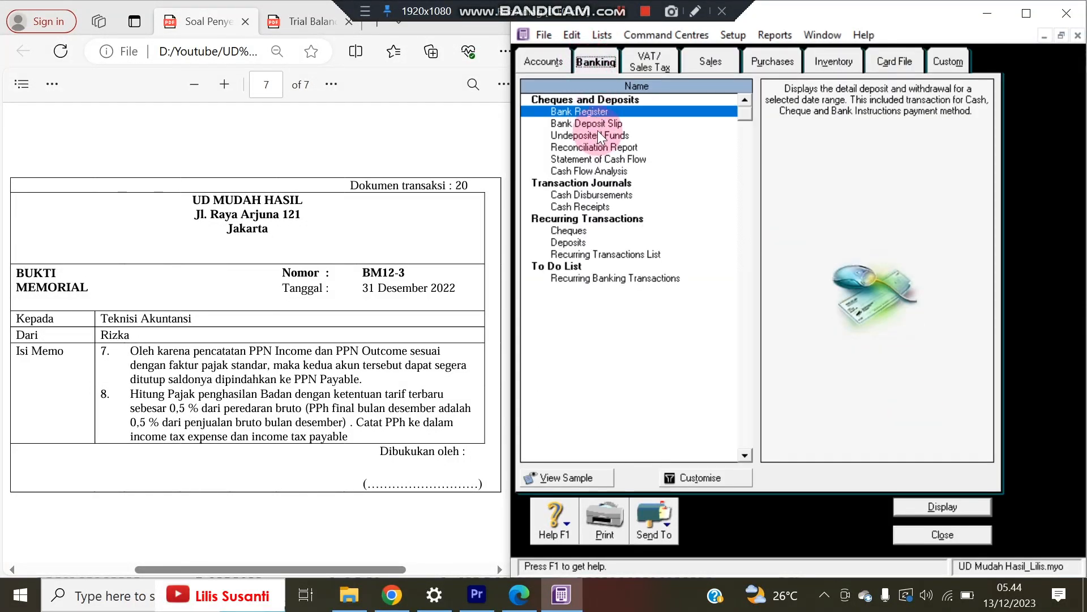
pyautogui.doubleClick(595, 159)
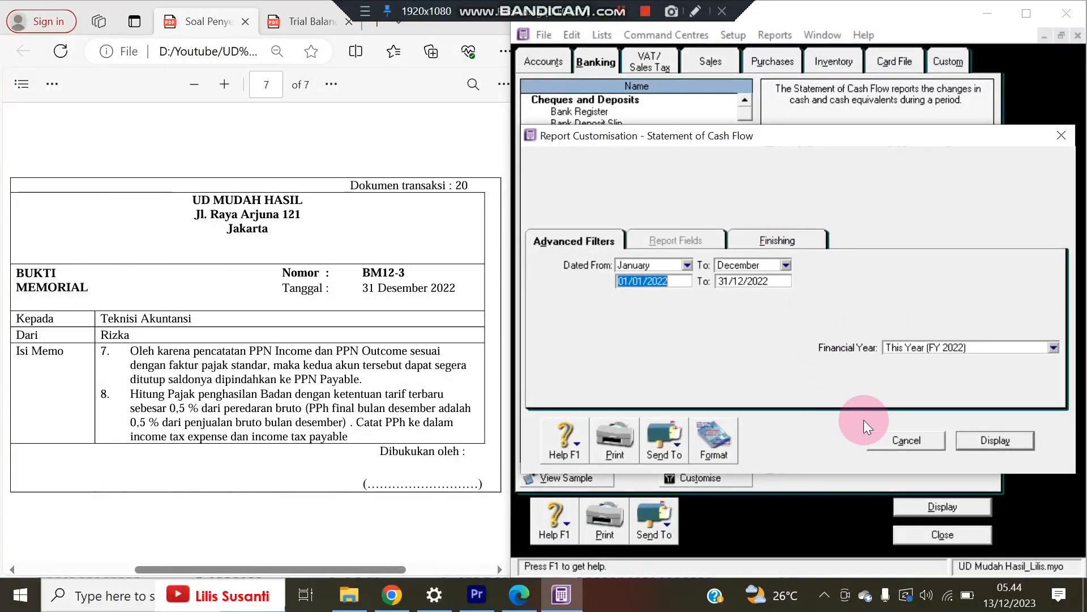
pyautogui.click(970, 442)
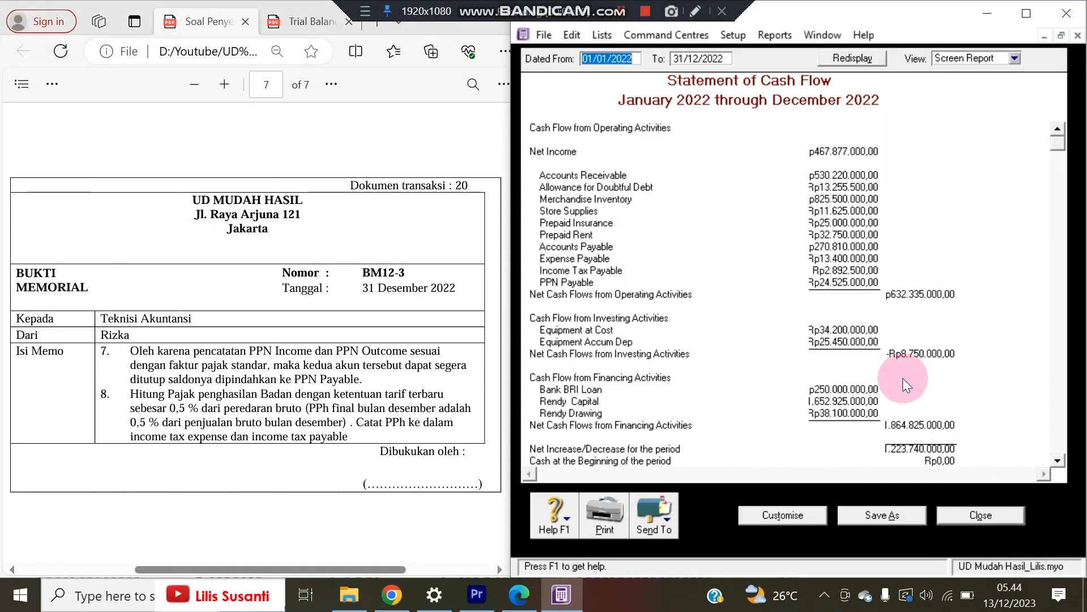
pyautogui.scroll(-1, 903, 380)
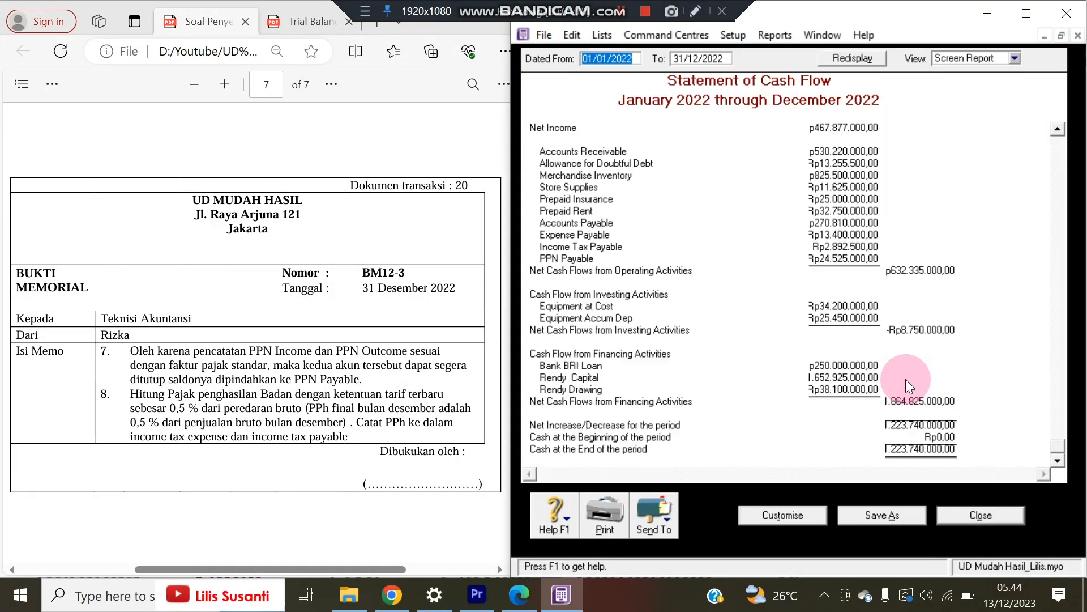
# - Export the report as the PDF "Statement of Cash Flow" to the UD Mudah Hasil folder, then close it and the report list
pyautogui.click(650, 515)
pyautogui.click(592, 486)
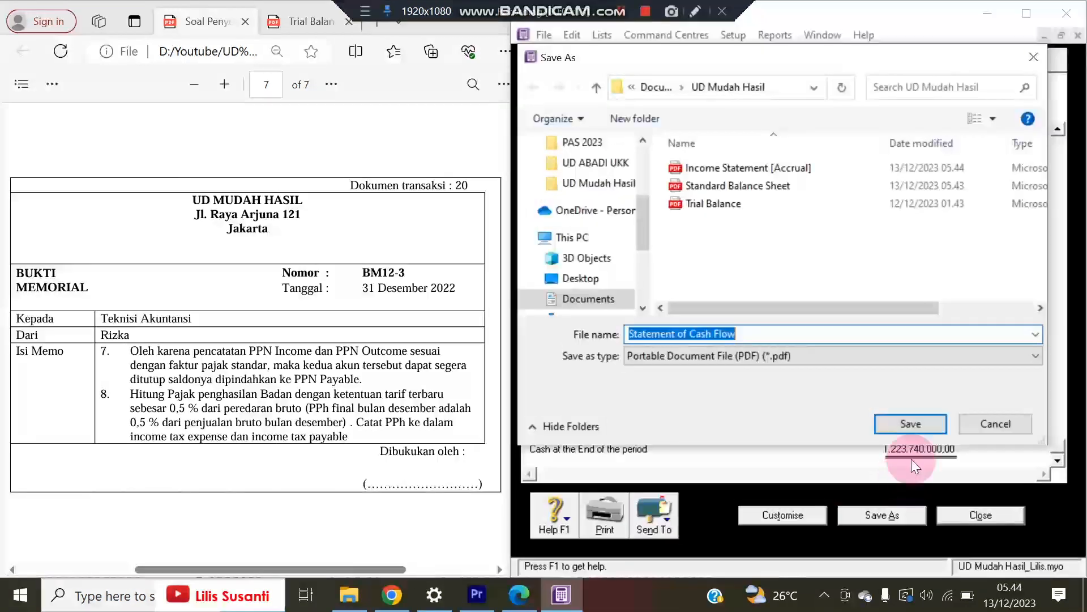
pyautogui.click(909, 424)
pyautogui.click(969, 513)
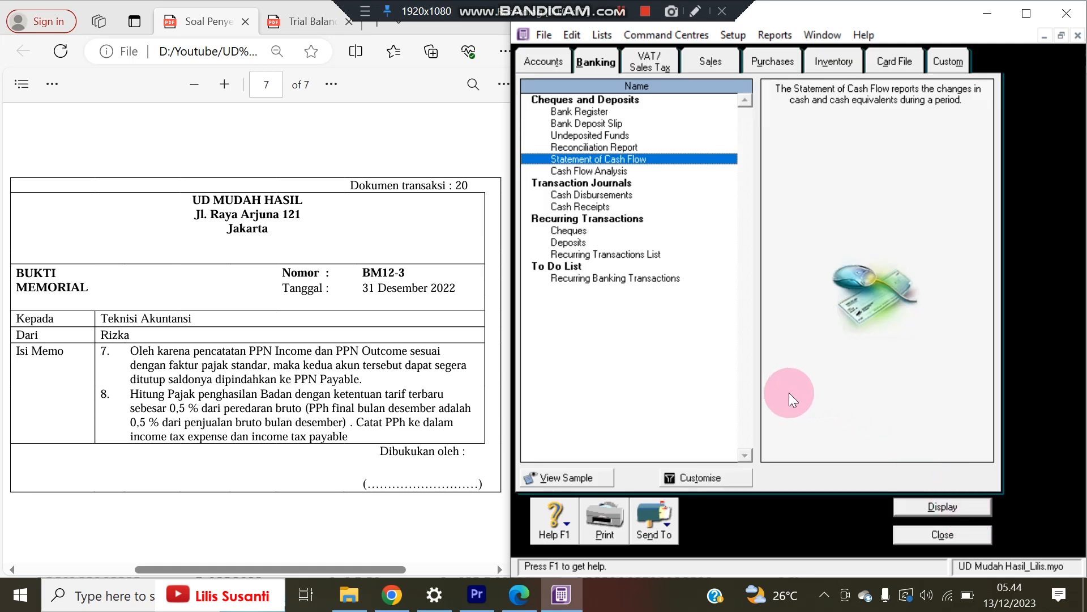
pyautogui.click(942, 535)
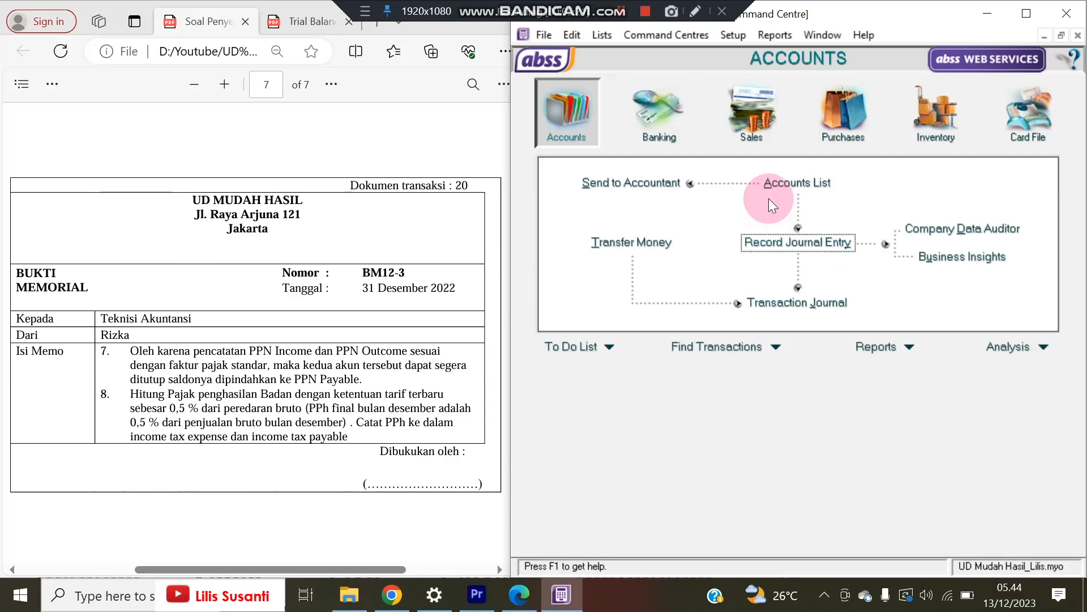
# - List the general journal entries in the Transaction Journal with the start date set to 01/12/2021
pyautogui.click(795, 303)
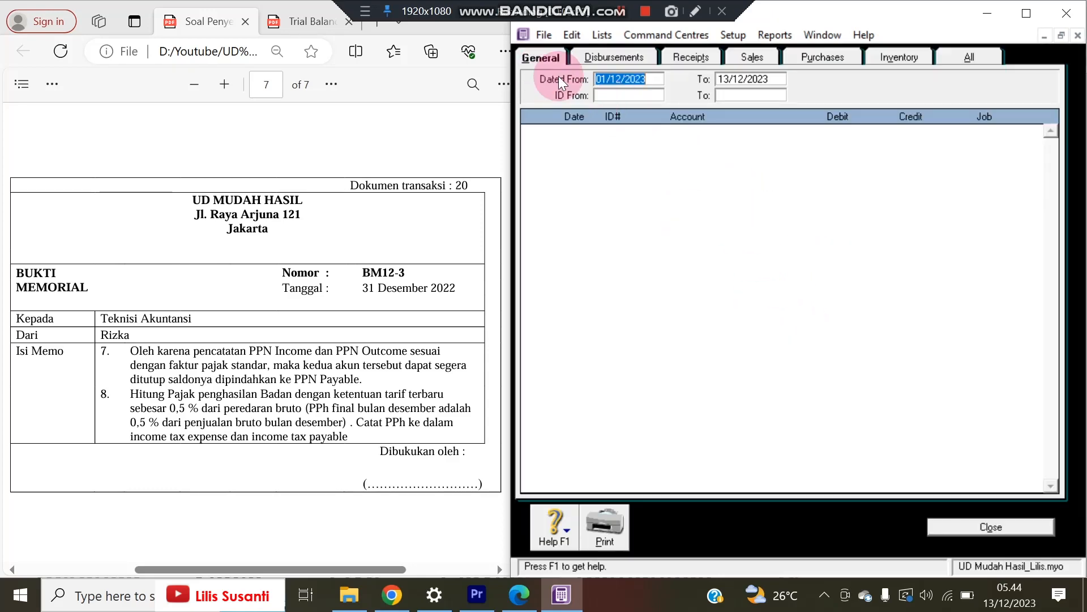
pyautogui.click(654, 79)
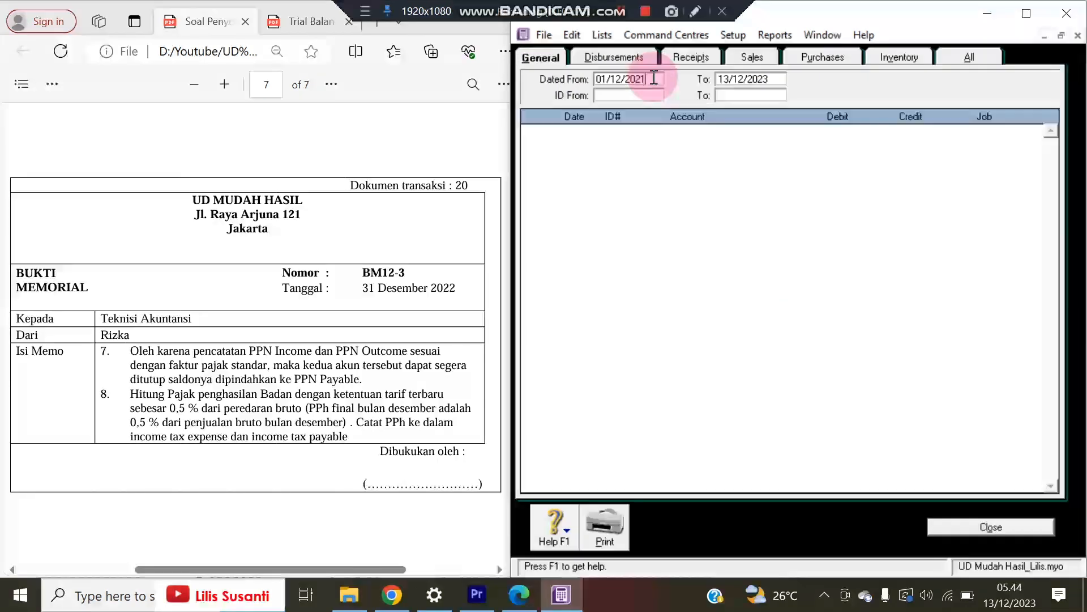
pyautogui.write('1')
pyautogui.press('Tab')
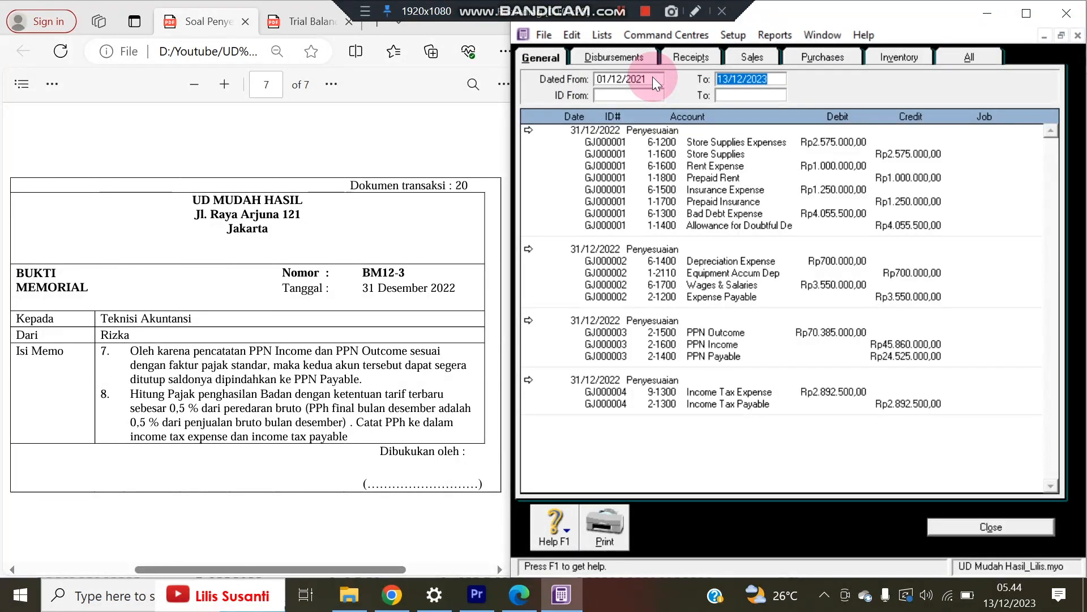
# - Go back to memo BM12-1 in the assignment PDF to compare its adjustments with the recorded journal entries
pyautogui.click(333, 234)
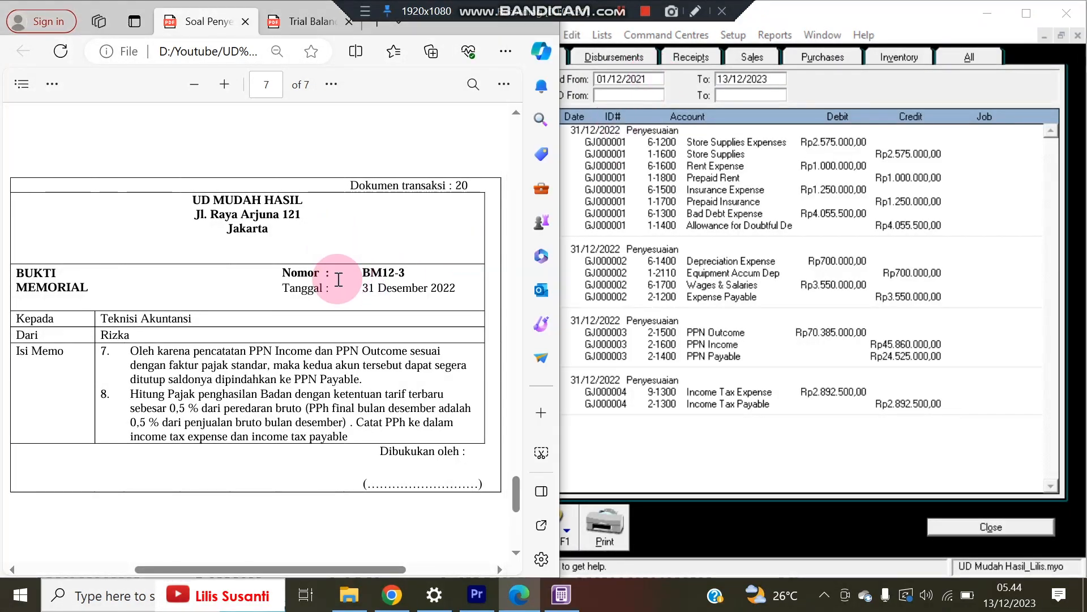
pyautogui.scroll(10, 339, 279)
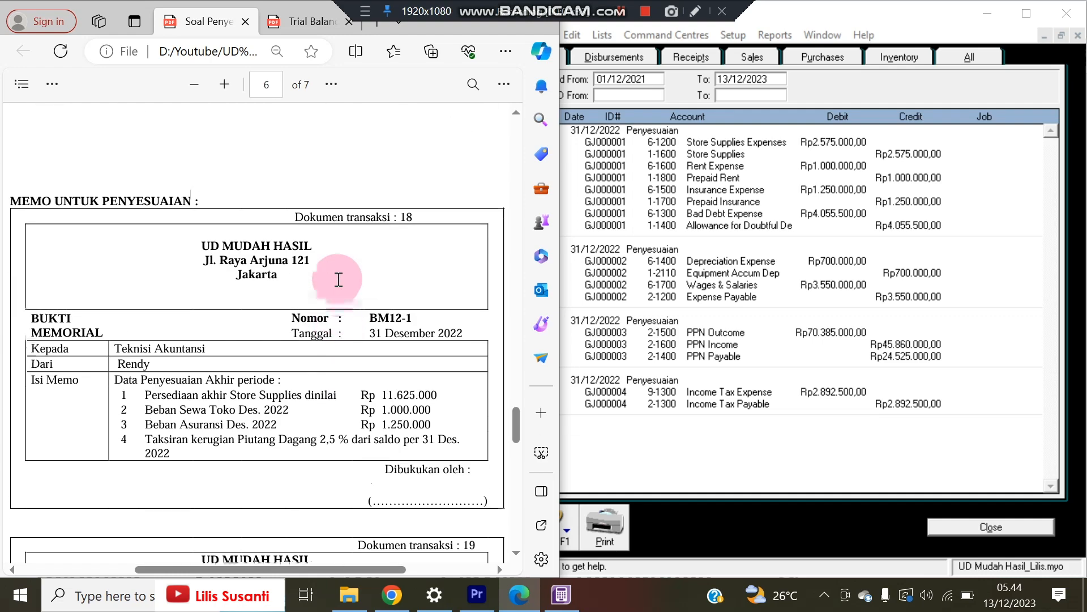
pyautogui.scroll(-1, 338, 279)
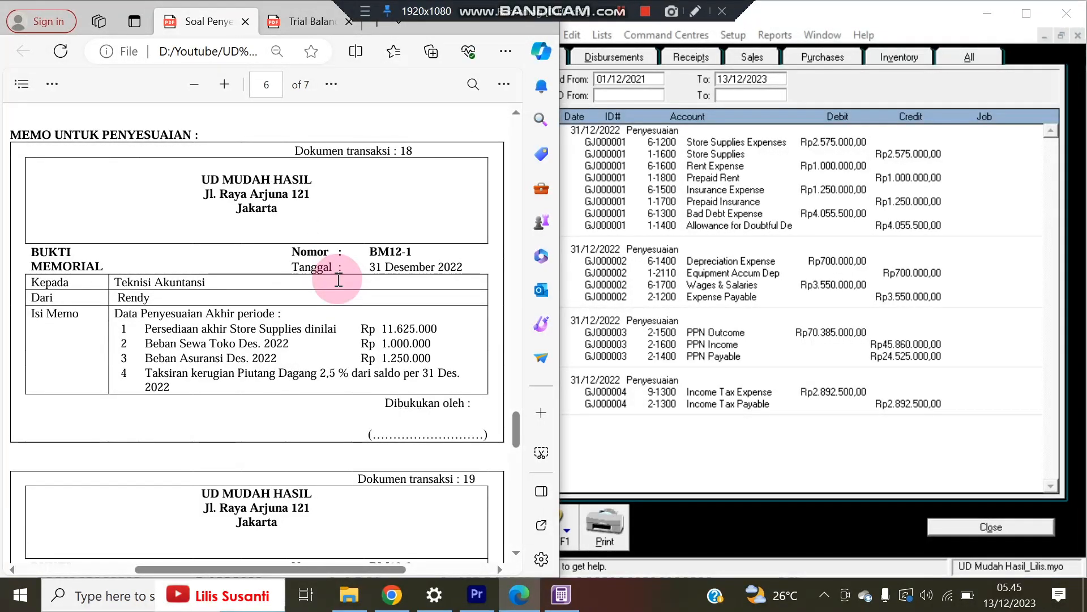